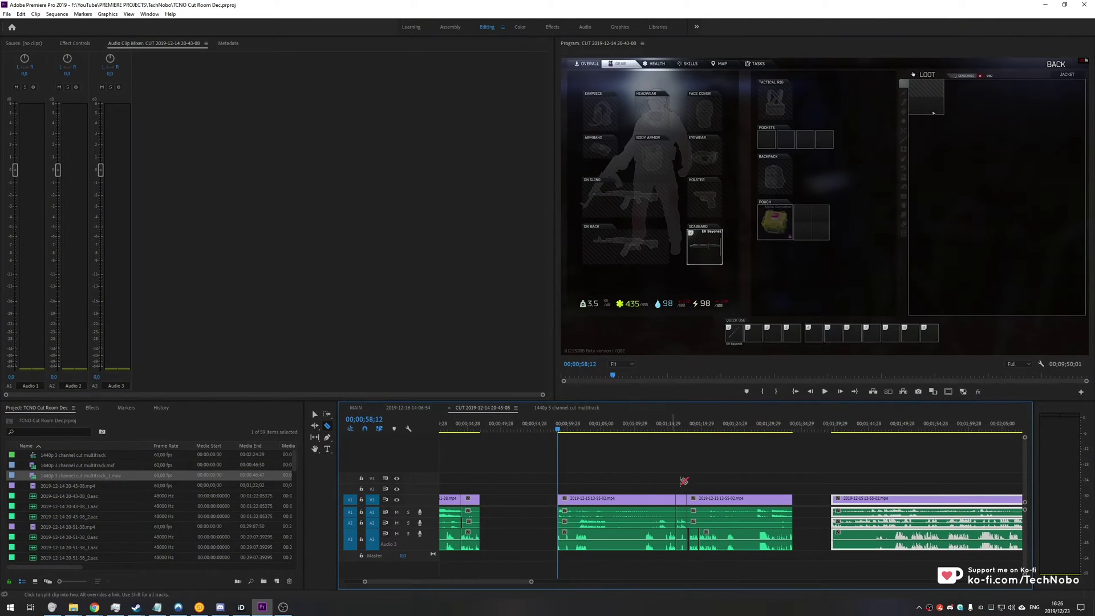
- Switch to the Selection tool and clear the clip selection on the timeline, including A3
{"action": "key", "text": "v"}
{"action": "left_click", "coordinate": [680, 470]}
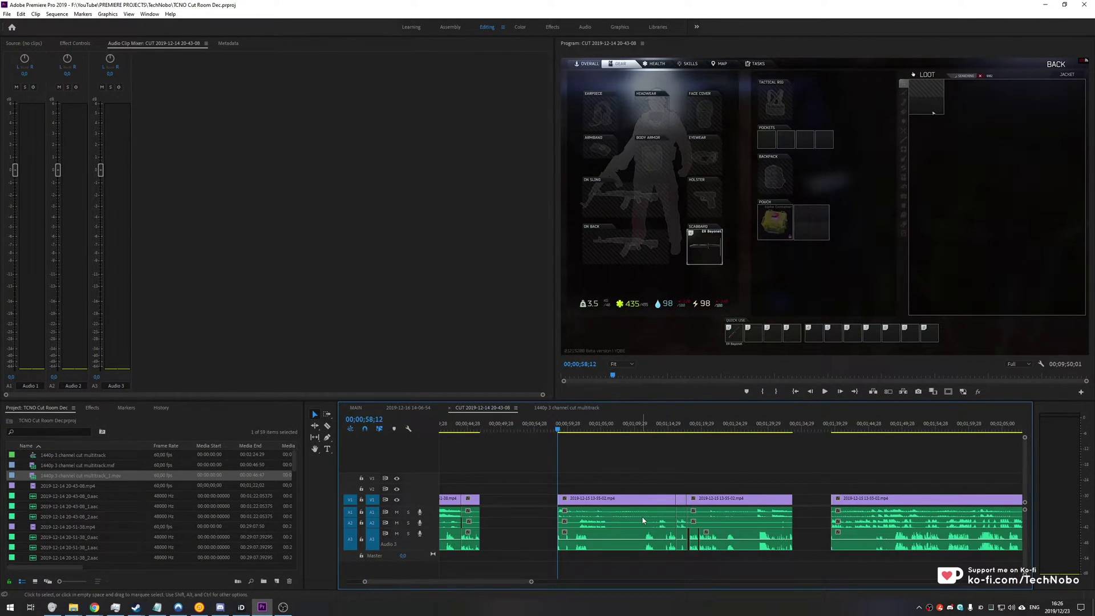
{"action": "scroll", "coordinate": [611, 546], "scroll_direction": "right", "scroll_amount": 1}
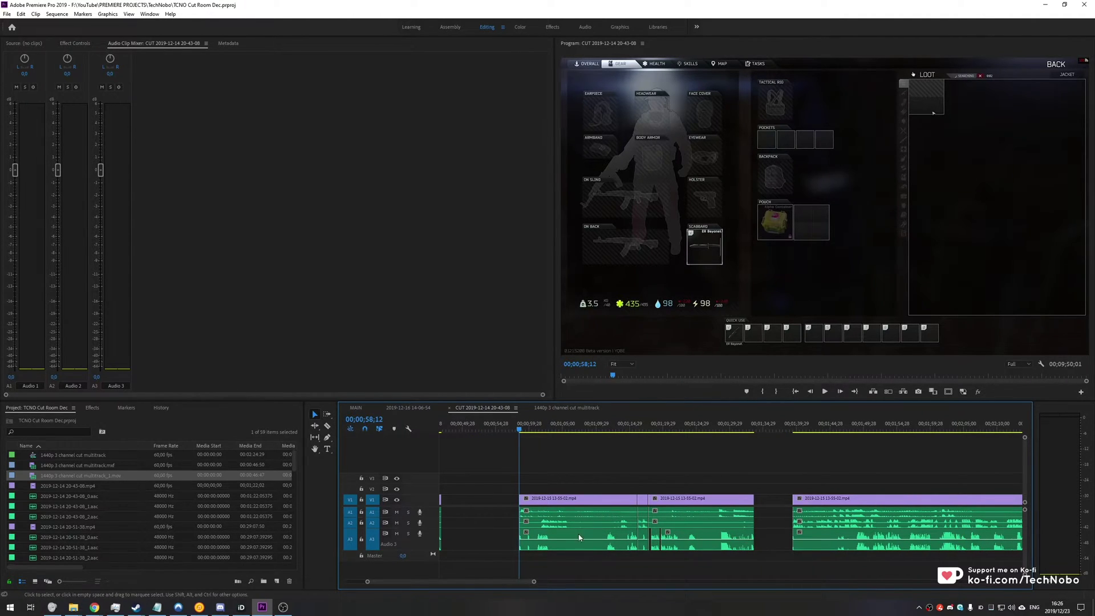
{"action": "scroll", "coordinate": [541, 516], "scroll_direction": "up", "scroll_amount": 2, "text": "alt"}
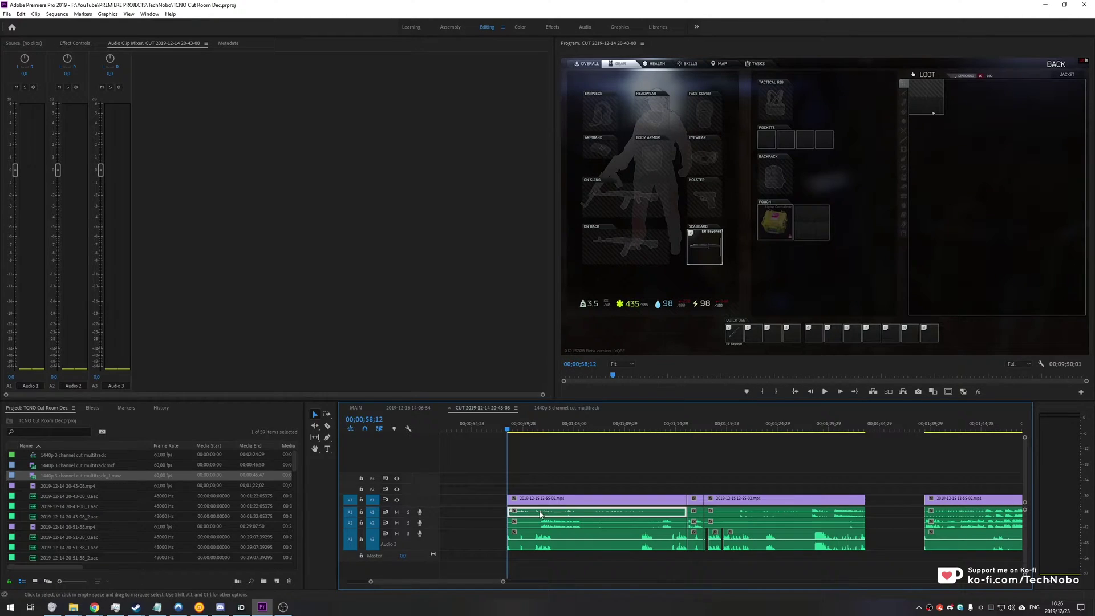
{"action": "left_click", "coordinate": [561, 546]}
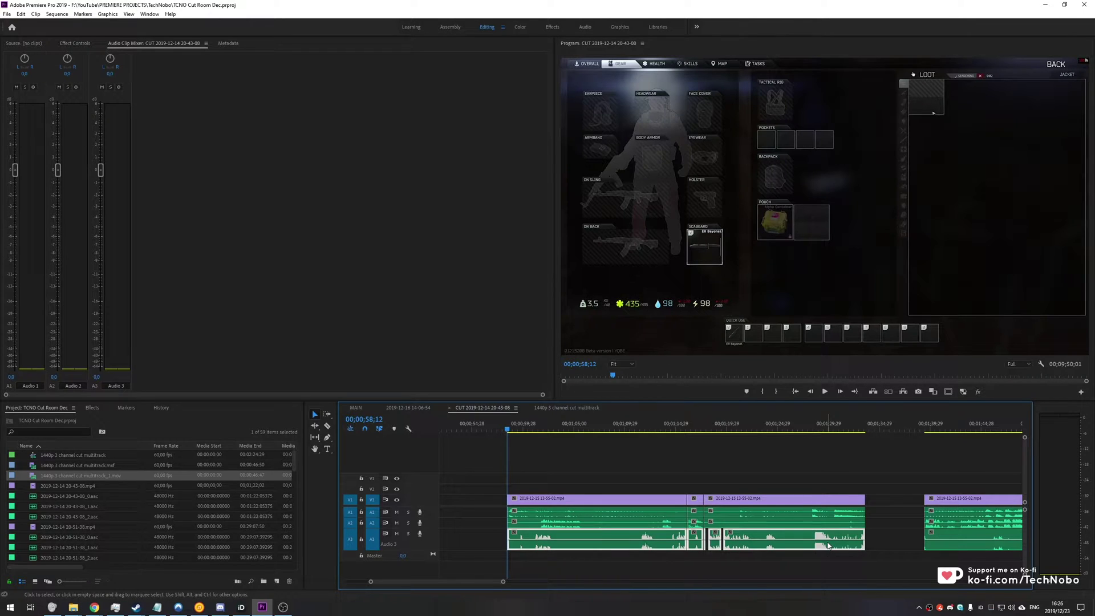
{"action": "left_click", "coordinate": [680, 472]}
{"action": "scroll", "coordinate": [597, 483], "scroll_direction": "up", "scroll_amount": 2}
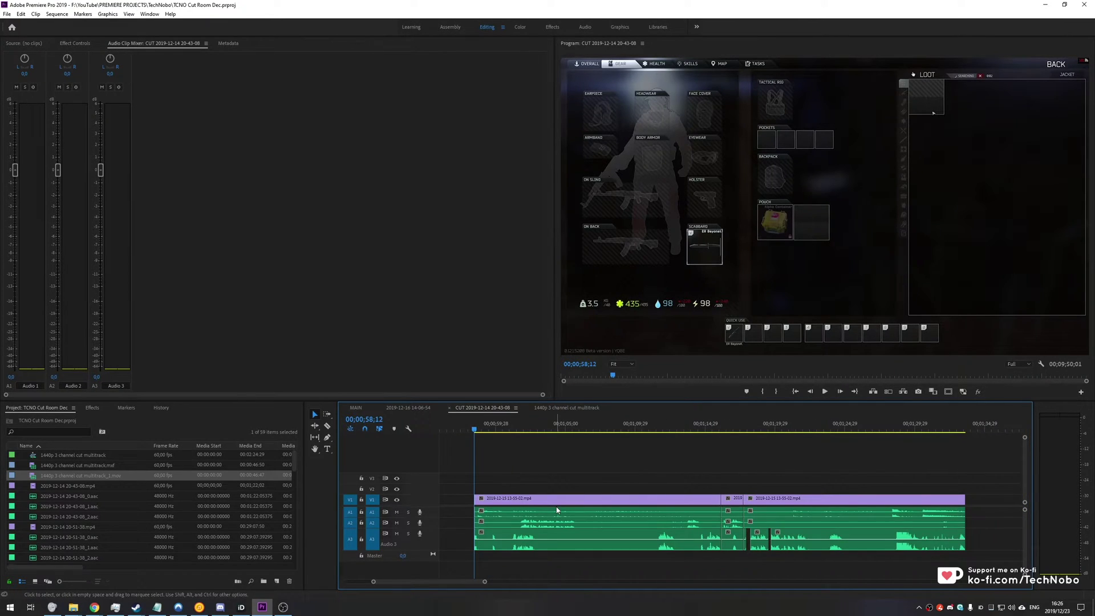
- Play the three audio tracks, stop at 00;01;05;23, and bring up the Rec recordings folder
{"action": "key", "text": "space"}
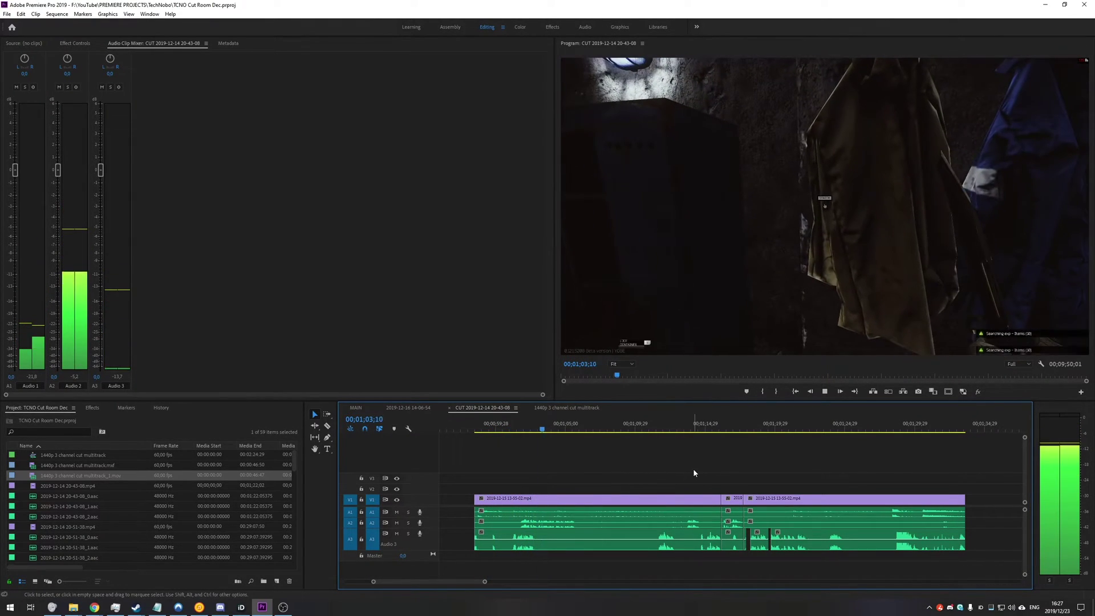
{"action": "key", "text": "space"}
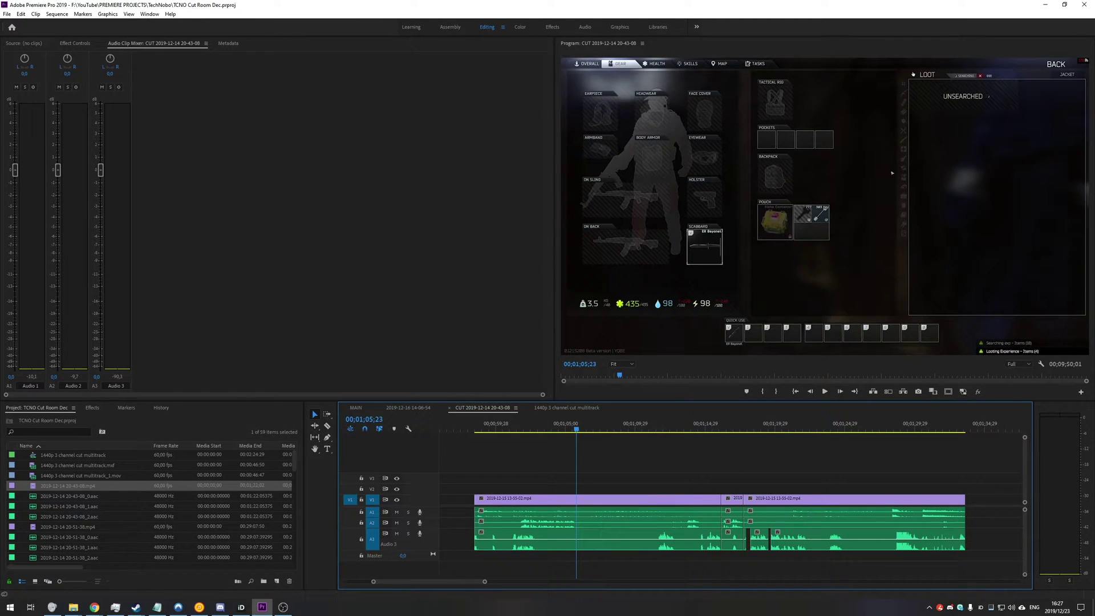
{"action": "key", "text": "alt+Tab"}
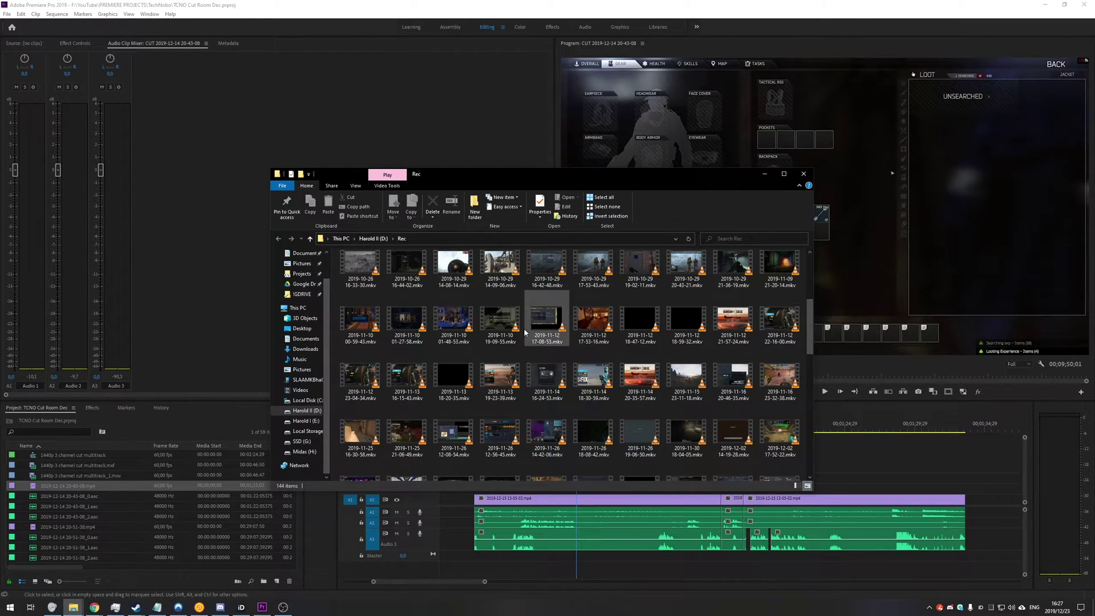
{"action": "left_click", "coordinate": [568, 341]}
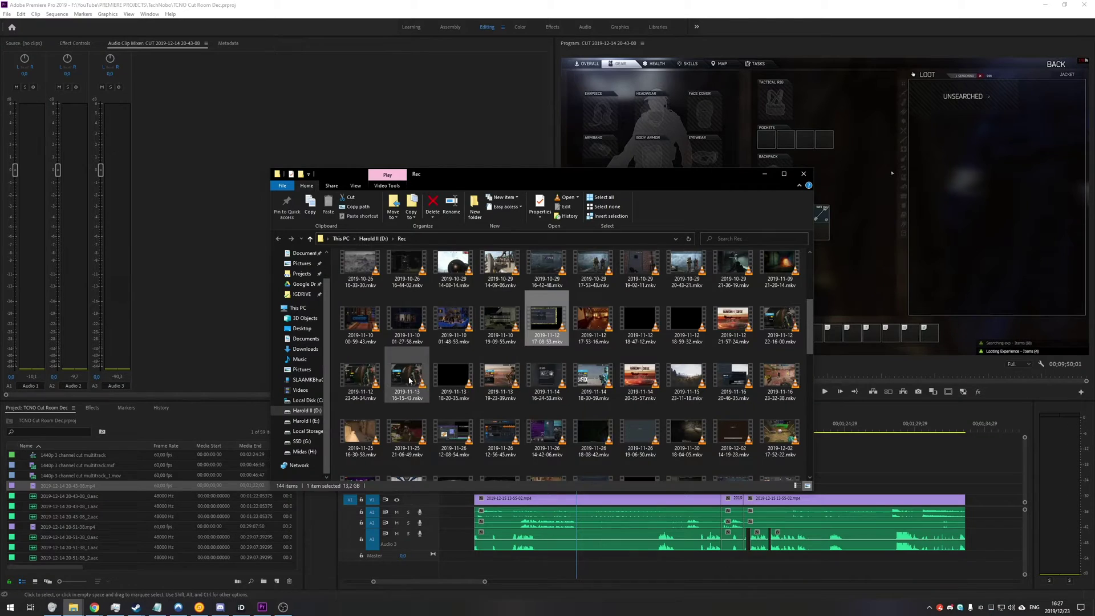
{"action": "key", "text": "alt+Left"}
{"action": "left_click", "coordinate": [410, 267]}
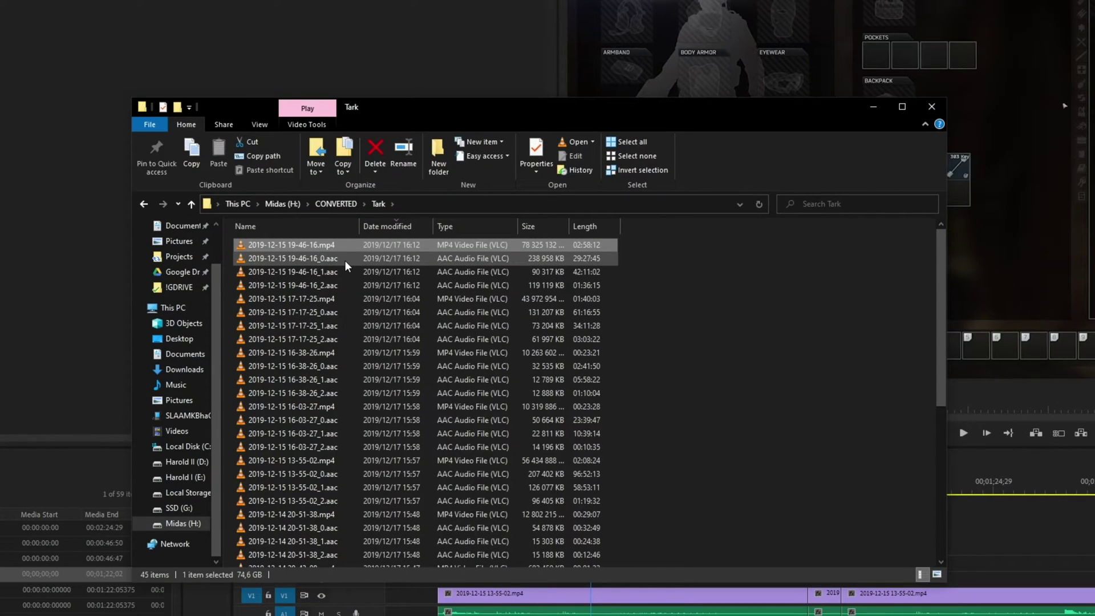
{"action": "left_click", "coordinate": [413, 275]}
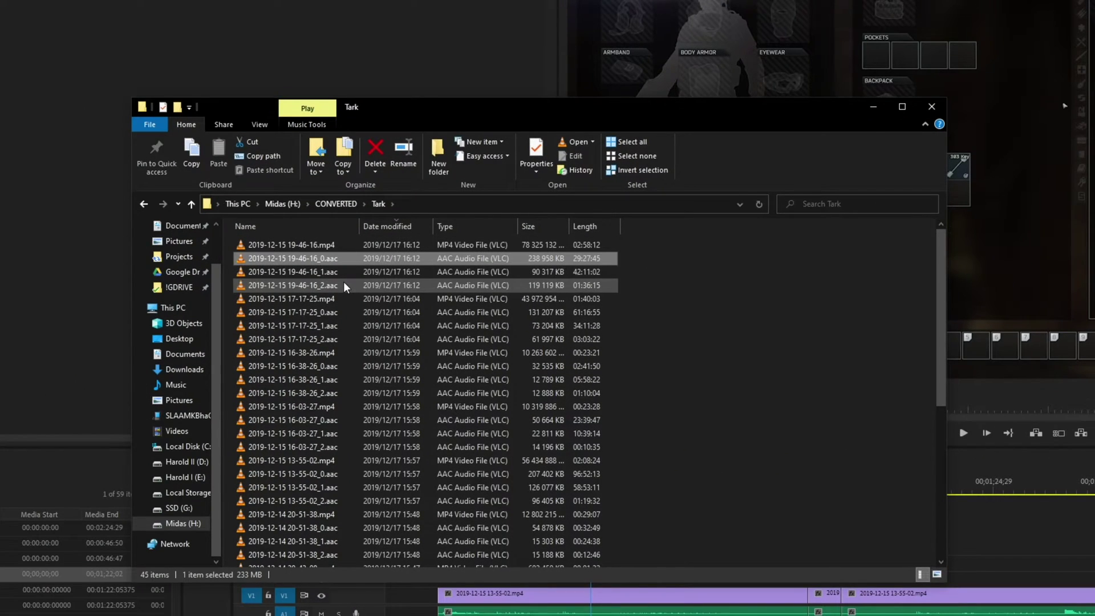
{"action": "left_click", "coordinate": [344, 281], "text": "shift"}
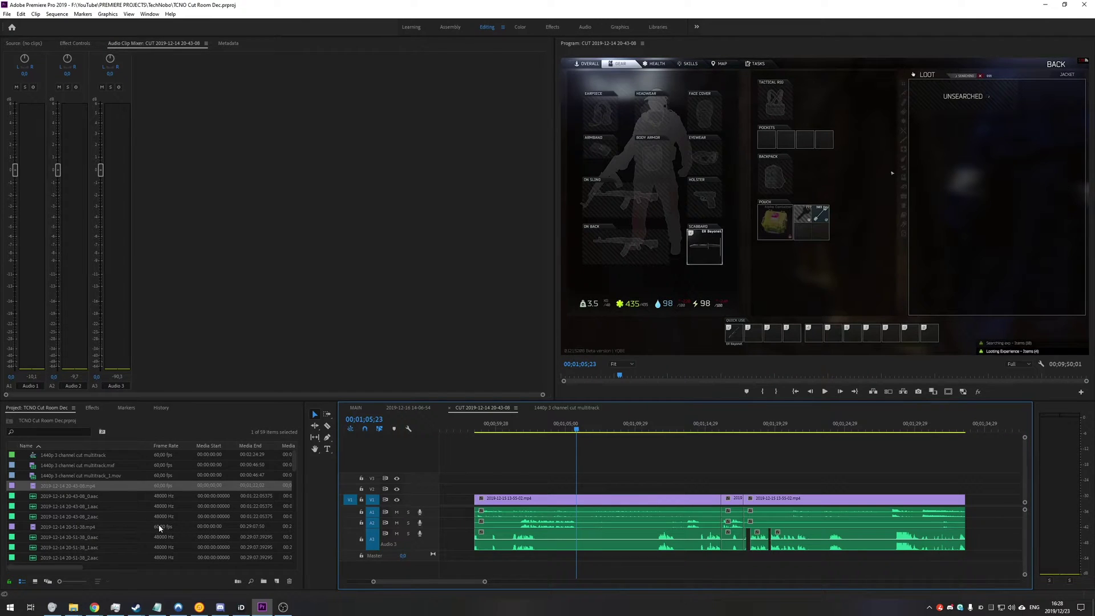
- Select the clips on A1 and A2 and every clip along the Audio 3 track
{"action": "left_click", "coordinate": [101, 505]}
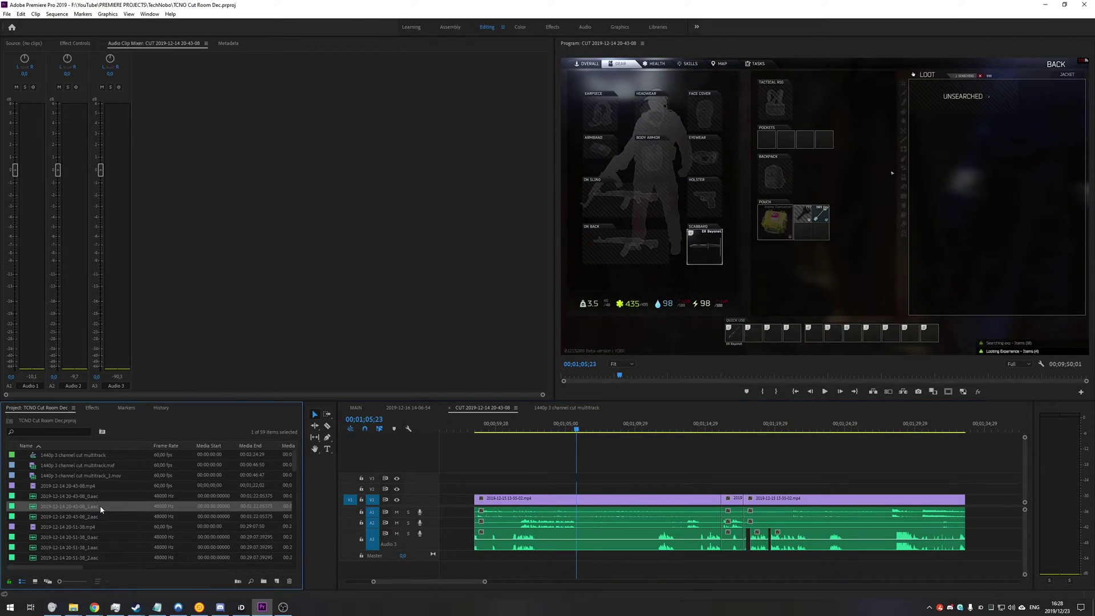
{"action": "left_click", "coordinate": [658, 501]}
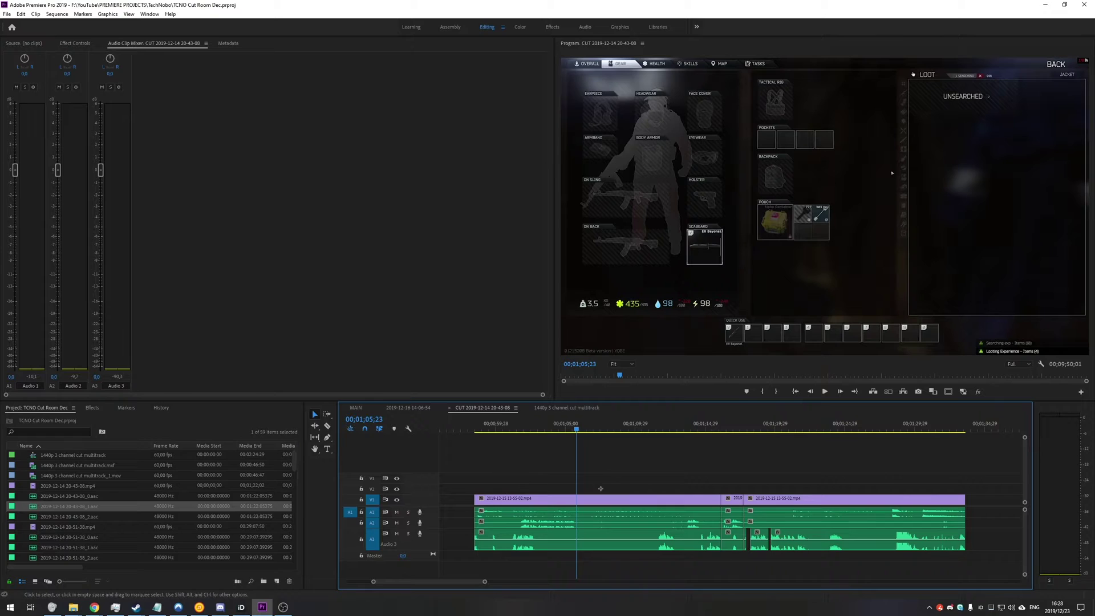
{"action": "left_click", "coordinate": [570, 500]}
{"action": "left_click", "coordinate": [525, 512]}
{"action": "left_click", "coordinate": [526, 539]}
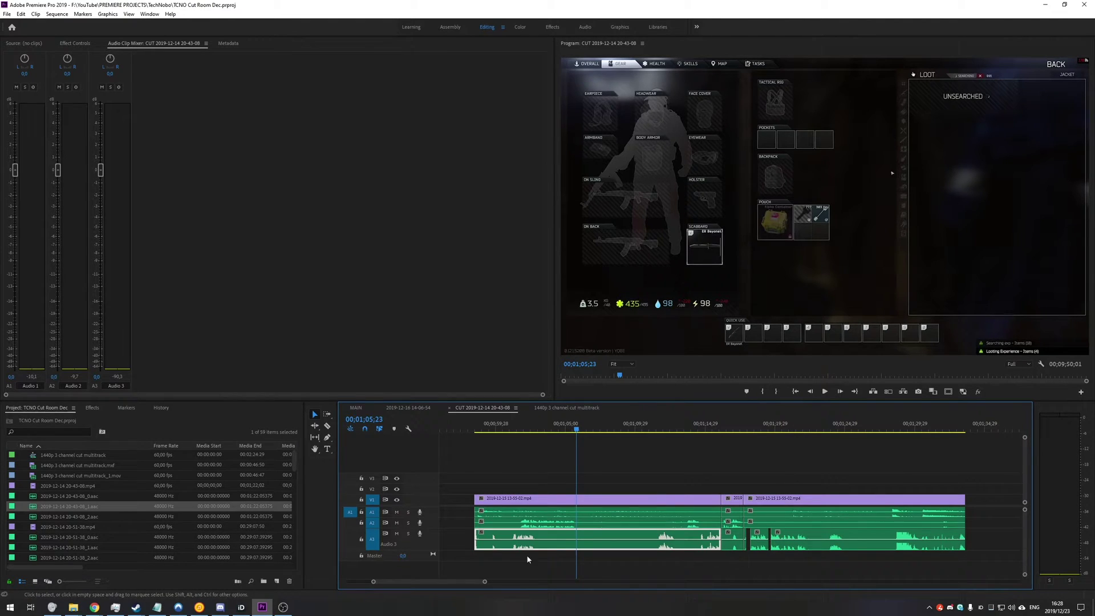
{"action": "left_click_drag", "start_coordinate": [466, 533], "coordinate": [995, 546]}
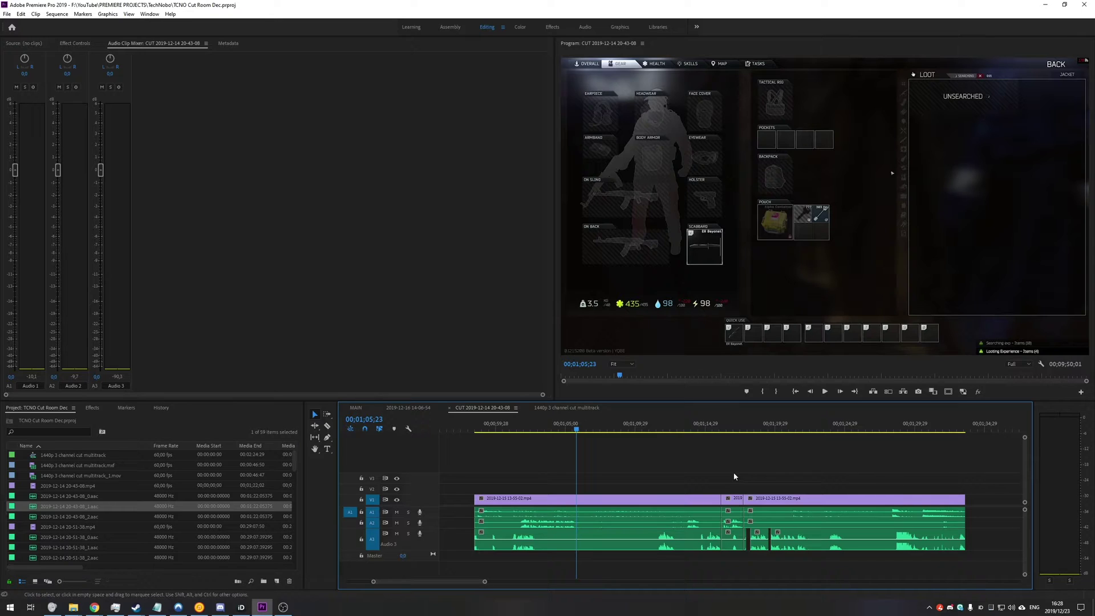
- Play back to hear Audio 3, clear the selection, and return the playhead to 00;00;58;12
{"action": "key", "text": "space"}
{"action": "key", "text": "space"}
{"action": "left_click_drag", "start_coordinate": [809, 494], "coordinate": [704, 464]}
{"action": "left_click", "coordinate": [705, 464]}
{"action": "key", "text": "Up"}
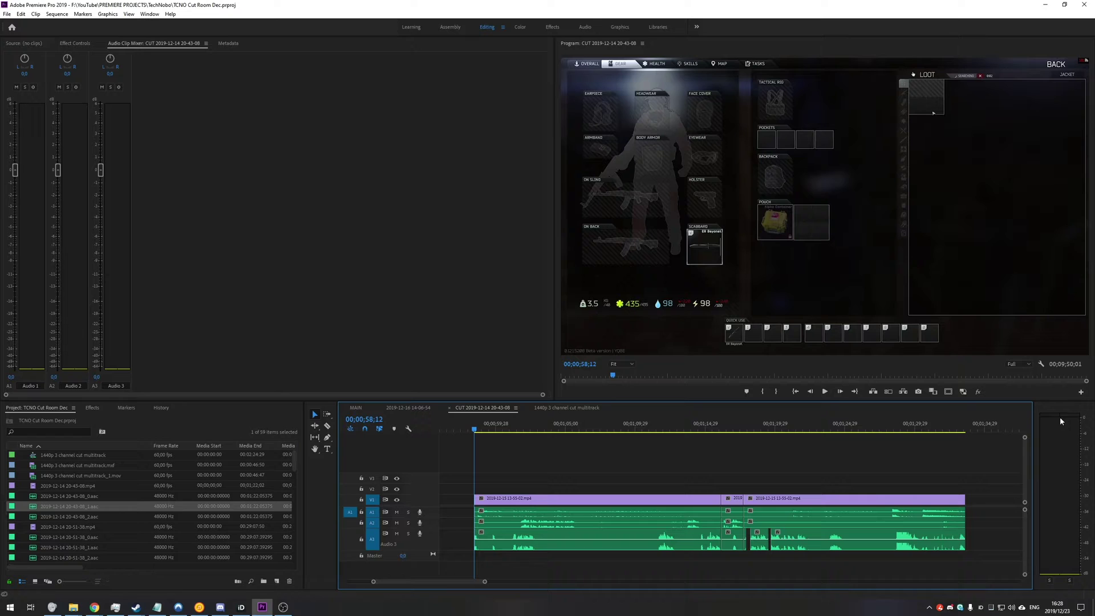
- On Local Storage (F:), select 1 - Impossible Boat Rescue.mp4 and its three .wav tracks
{"action": "left_click", "coordinate": [685, 521]}
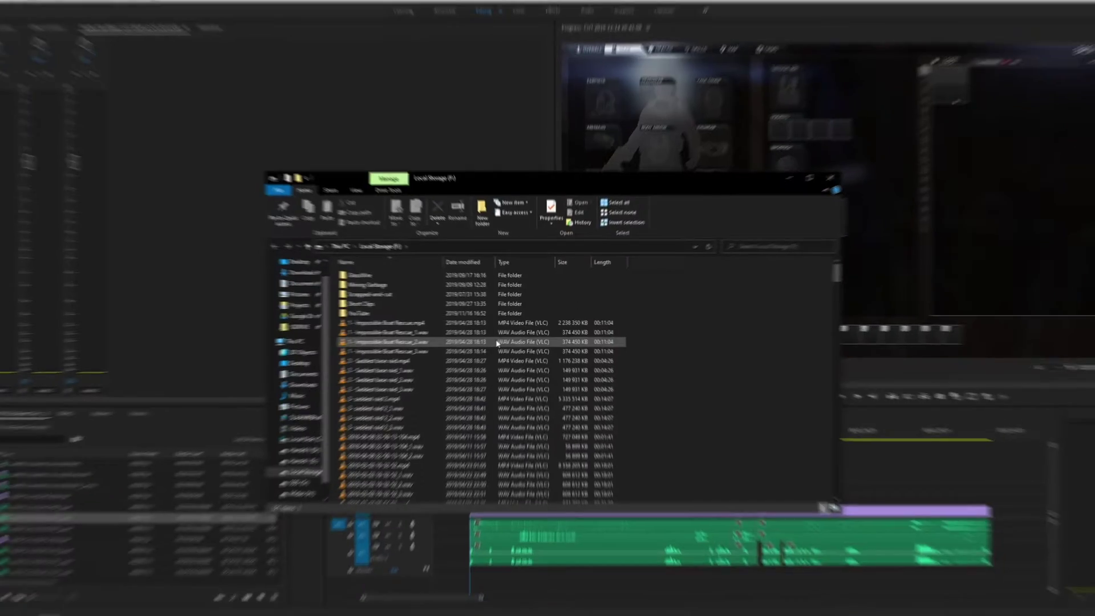
{"action": "left_click", "coordinate": [476, 323]}
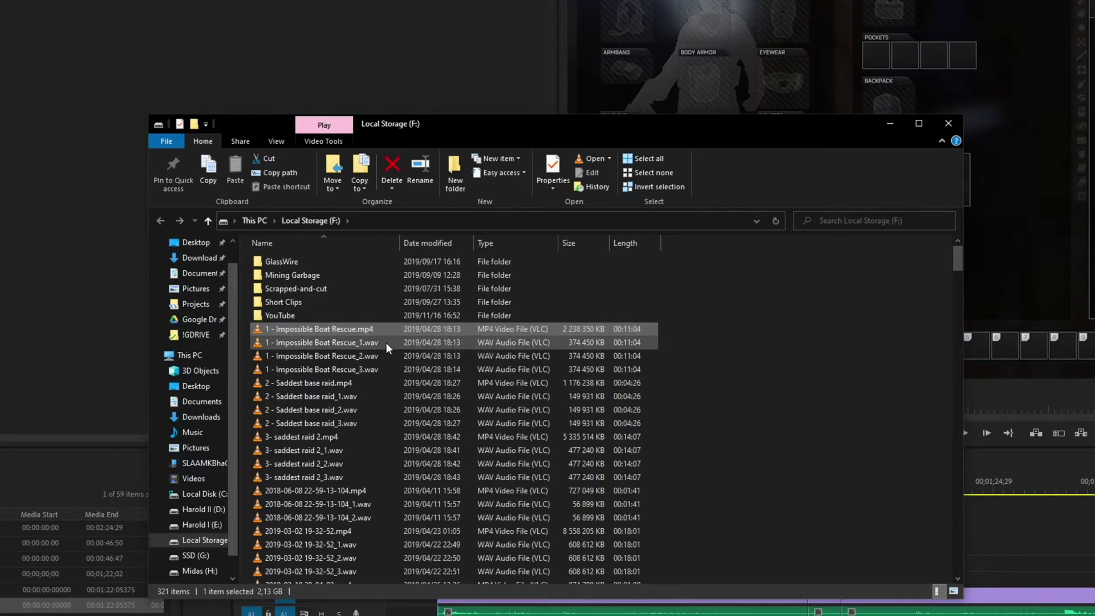
{"action": "left_click", "coordinate": [386, 342]}
{"action": "left_click", "coordinate": [385, 370], "text": "shift"}
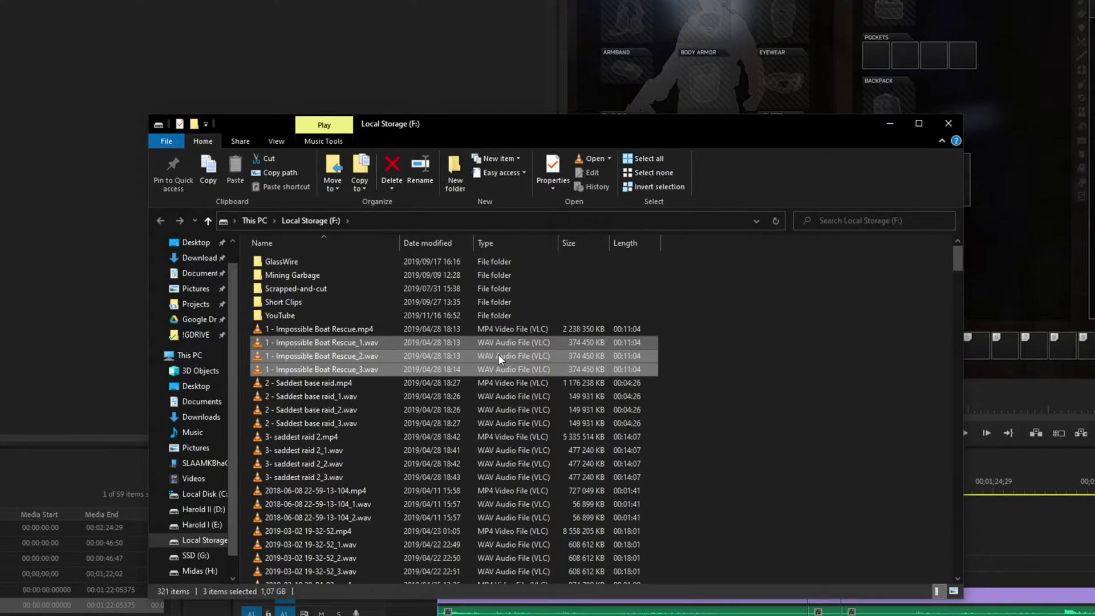
{"action": "left_click_drag", "start_coordinate": [664, 367], "coordinate": [772, 456]}
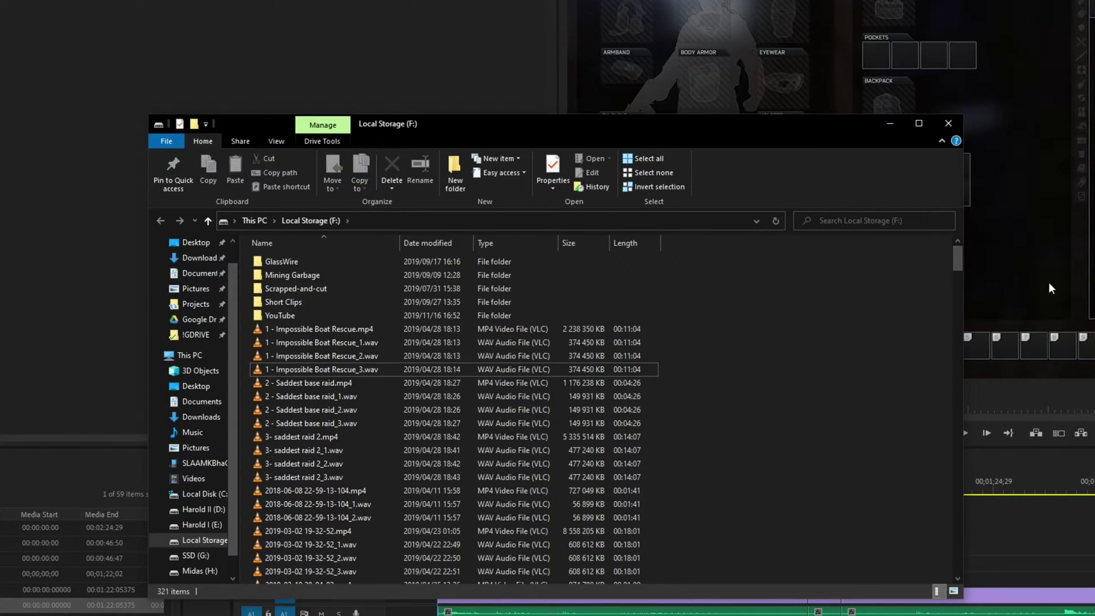
{"action": "mouse_move", "coordinate": [957, 260]}
{"action": "left_mouse_down"}
{"action": "mouse_move", "coordinate": [938, 514]}
{"action": "mouse_move", "coordinate": [961, 260]}
{"action": "left_mouse_up"}
{"action": "left_click_drag", "start_coordinate": [798, 122], "coordinate": [809, 121]}
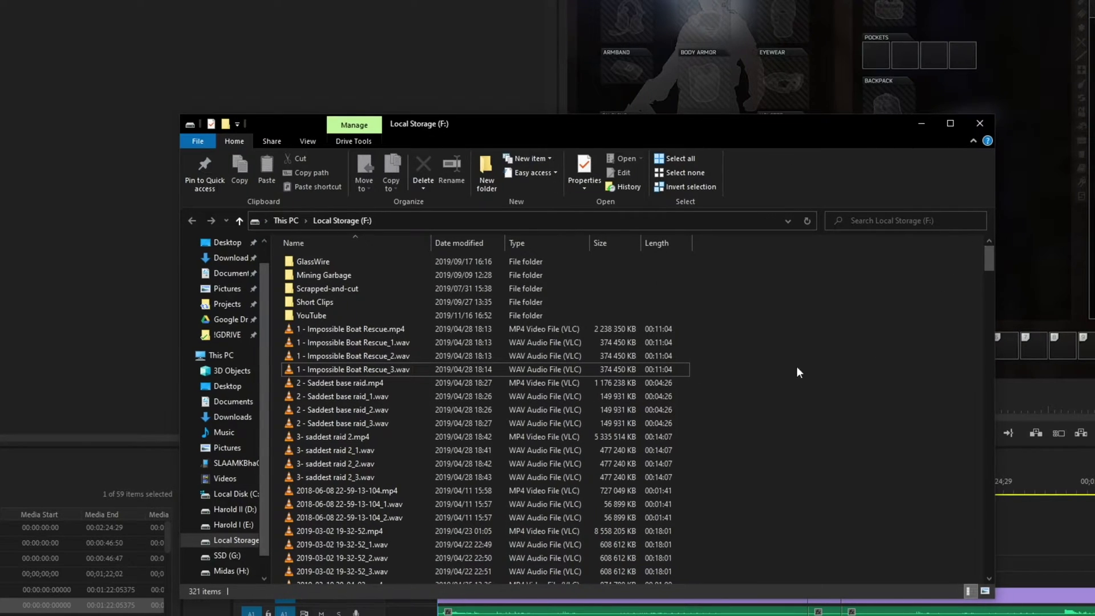
- Reselect the Boat Rescue _1–_3 .wav files with the .mp4, positioning the window over Premiere
{"action": "left_click", "coordinate": [621, 355]}
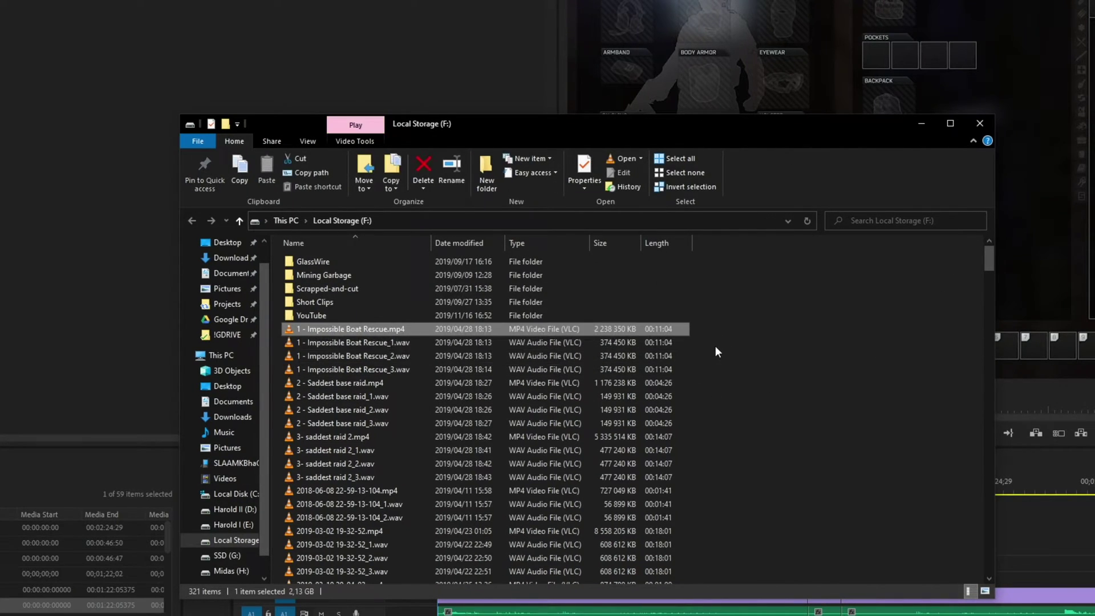
{"action": "left_click", "coordinate": [686, 345], "text": "shift"}
{"action": "left_click_drag", "start_coordinate": [720, 327], "coordinate": [666, 371]}
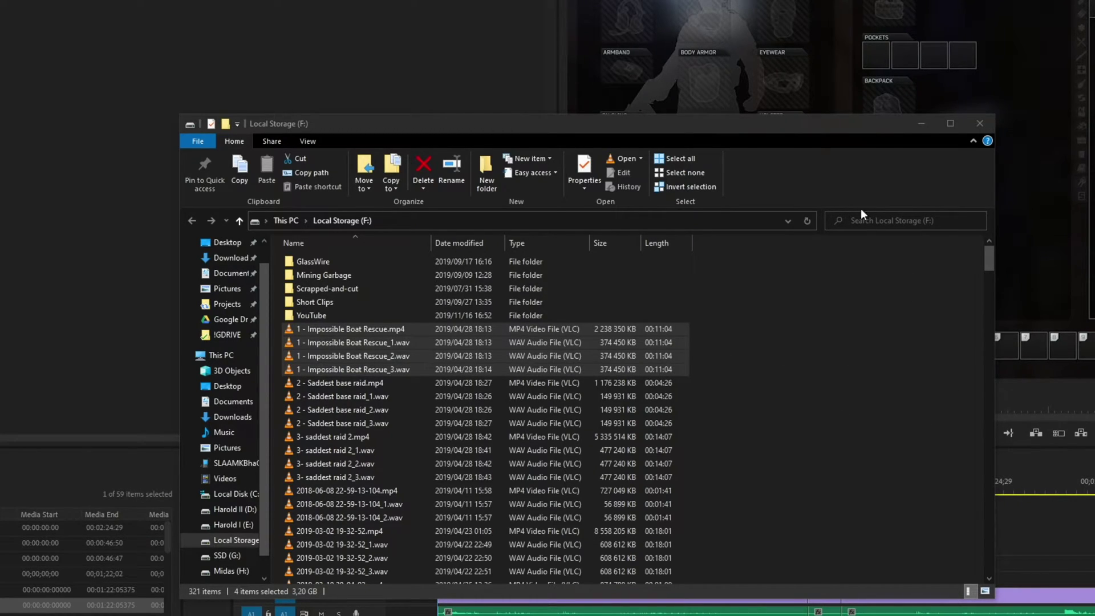
{"action": "left_click_drag", "start_coordinate": [810, 129], "coordinate": [775, 24]}
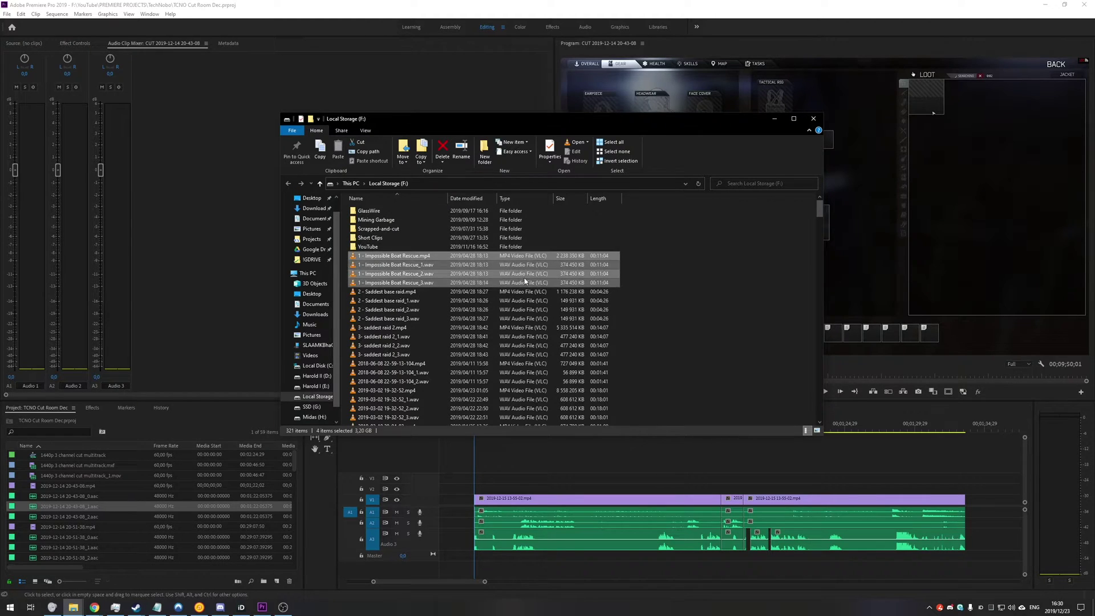
{"action": "left_click_drag", "start_coordinate": [633, 260], "coordinate": [545, 281]}
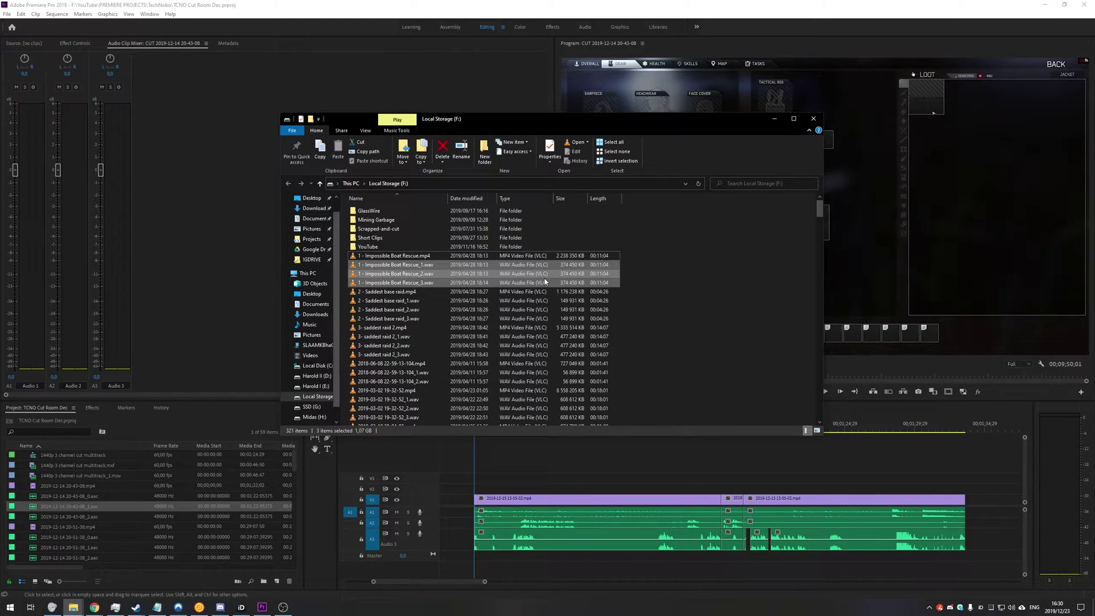
{"action": "key", "text": "Up"}
{"action": "key", "text": "Up"}
{"action": "key", "text": "Up"}
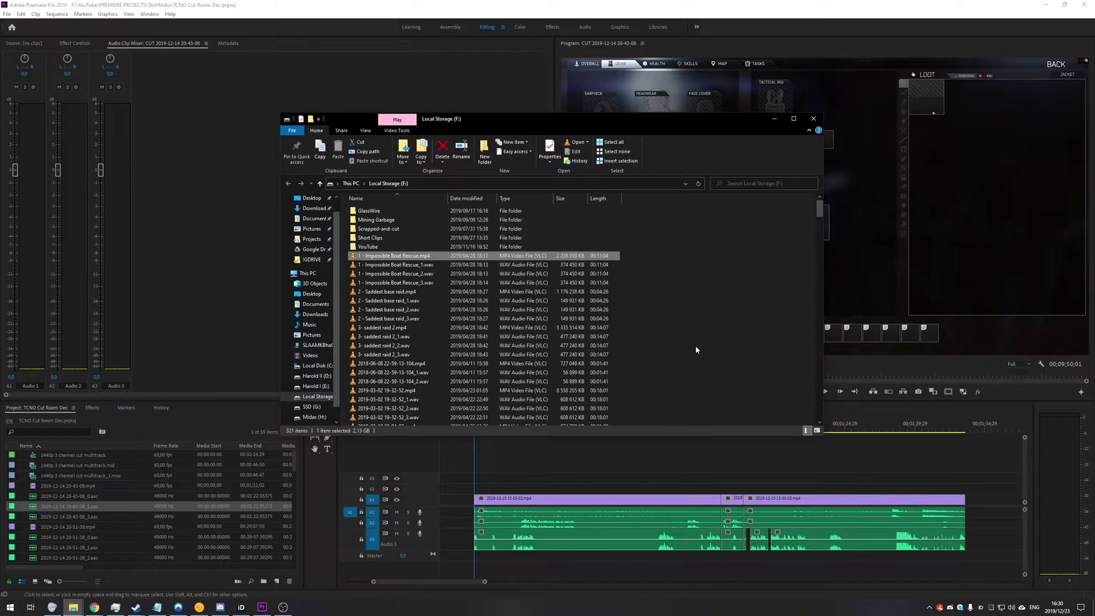
- Place the 1440p 3 channel cut multitrack.mxf clip after the existing clips on the timeline
{"action": "left_click", "coordinate": [775, 119]}
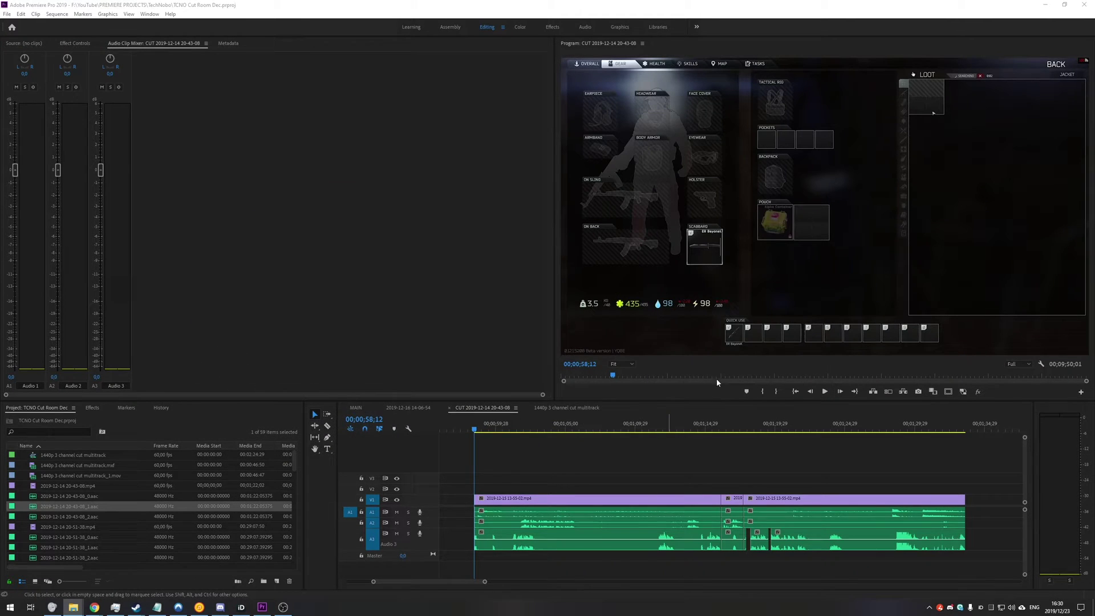
{"action": "left_click", "coordinate": [656, 499]}
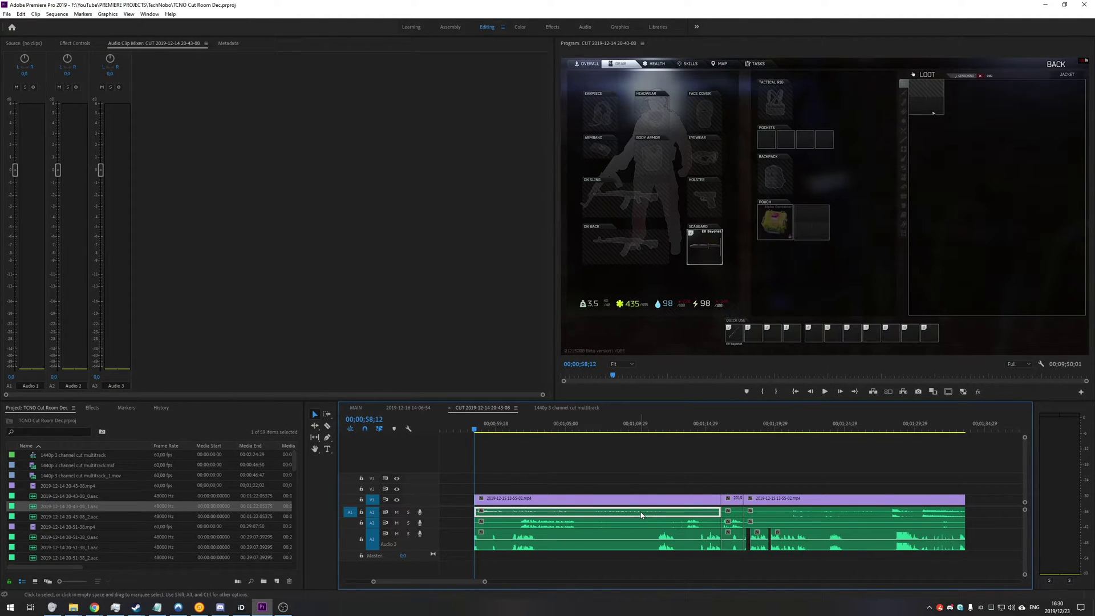
{"action": "key", "text": "minus"}
{"action": "left_click", "coordinate": [58, 462]}
{"action": "left_click_drag", "start_coordinate": [58, 461], "coordinate": [683, 505]}
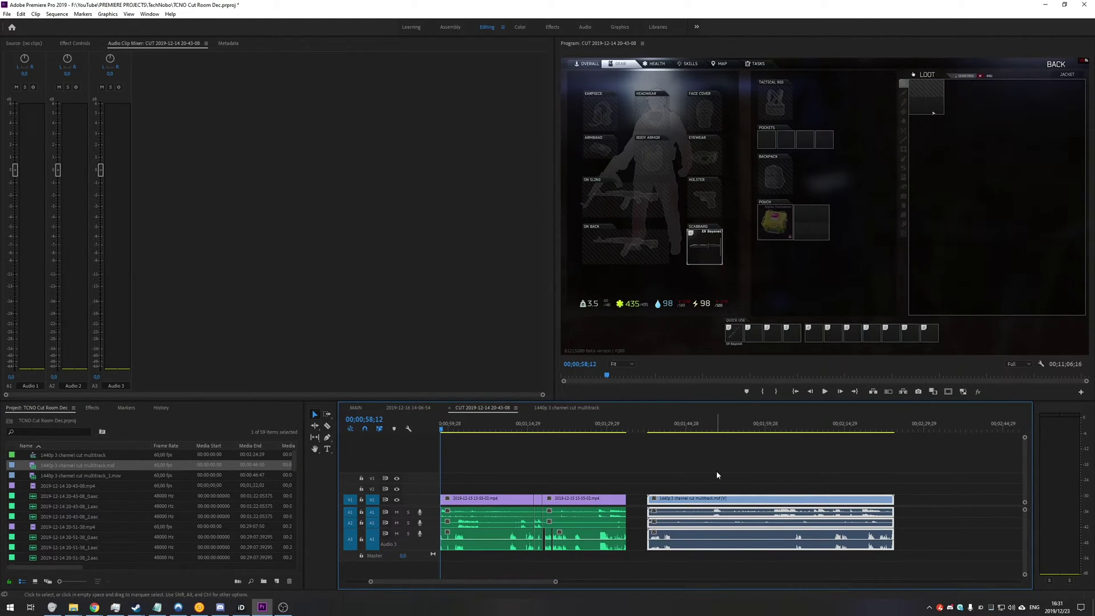
- Play the multitrack clip to check its audio, then clear the timeline selection
{"action": "key", "text": "j"}
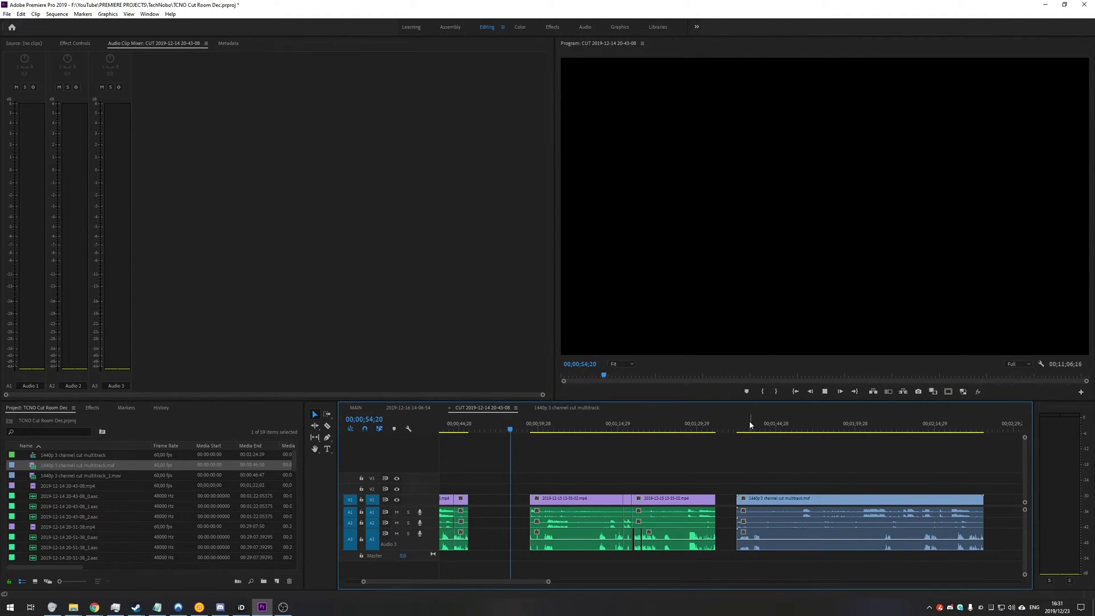
{"action": "key", "text": "space"}
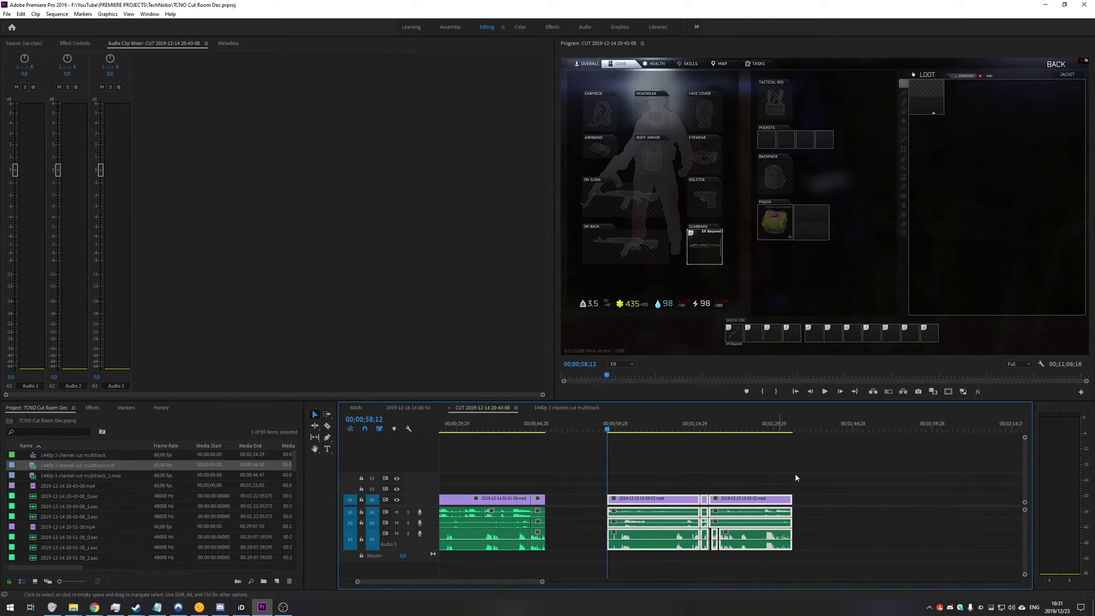
{"action": "scroll", "coordinate": [741, 478], "scroll_direction": "down", "scroll_amount": 3}
{"action": "key", "text": "space"}
{"action": "key", "text": "space"}
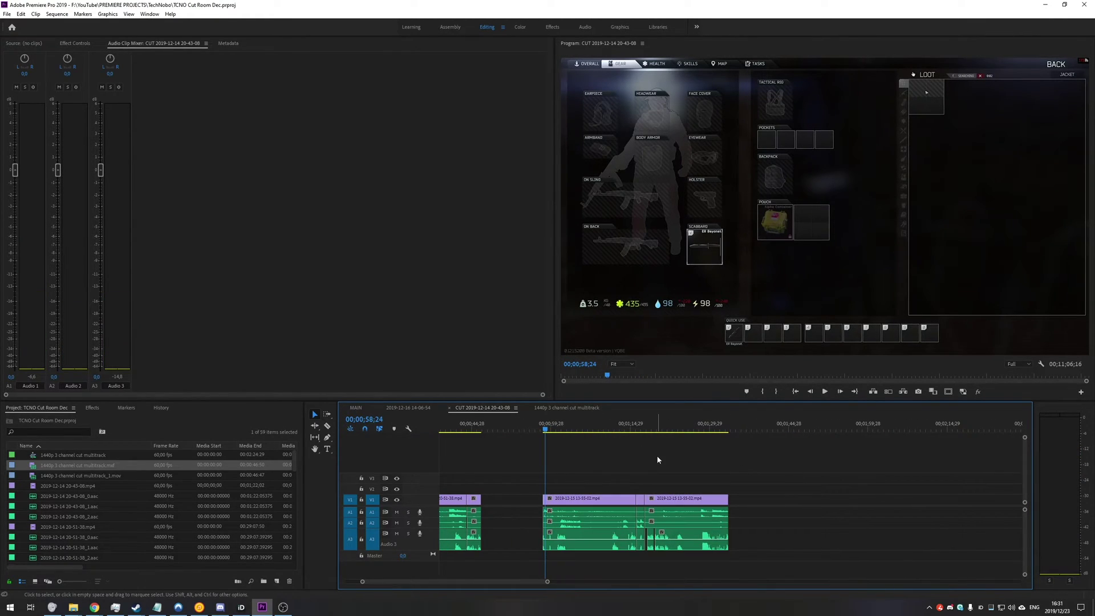
{"action": "left_click", "coordinate": [614, 507]}
{"action": "left_click", "coordinate": [725, 491]}
{"action": "left_click_drag", "start_coordinate": [758, 486], "coordinate": [981, 554]}
- Start a new sequence from the Project panel's New Item menu
{"action": "left_click", "coordinate": [15, 465]}
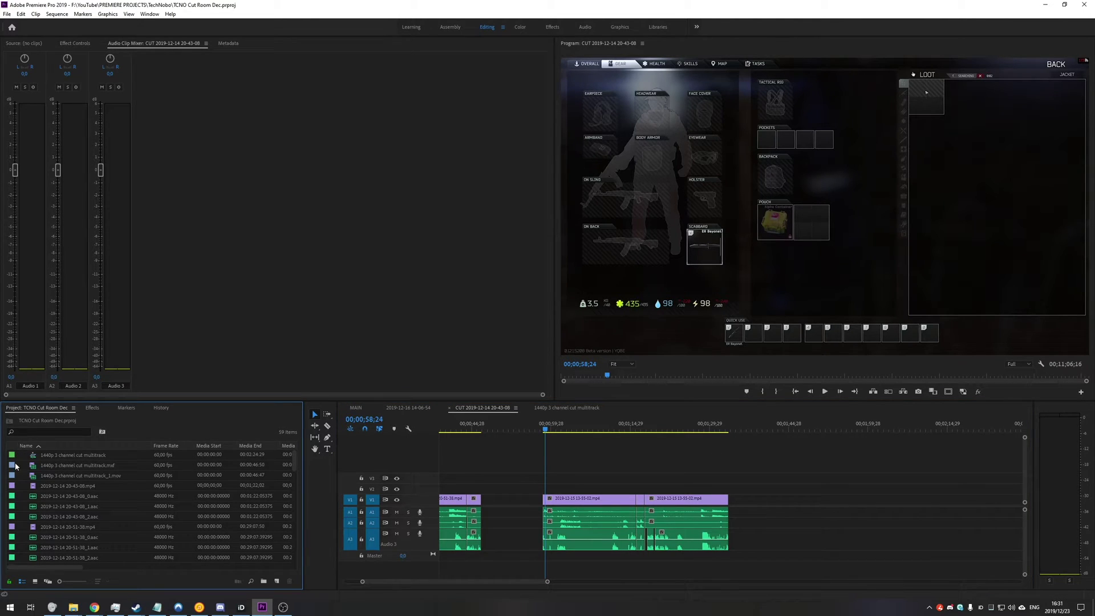
{"action": "right_click", "coordinate": [22, 469]}
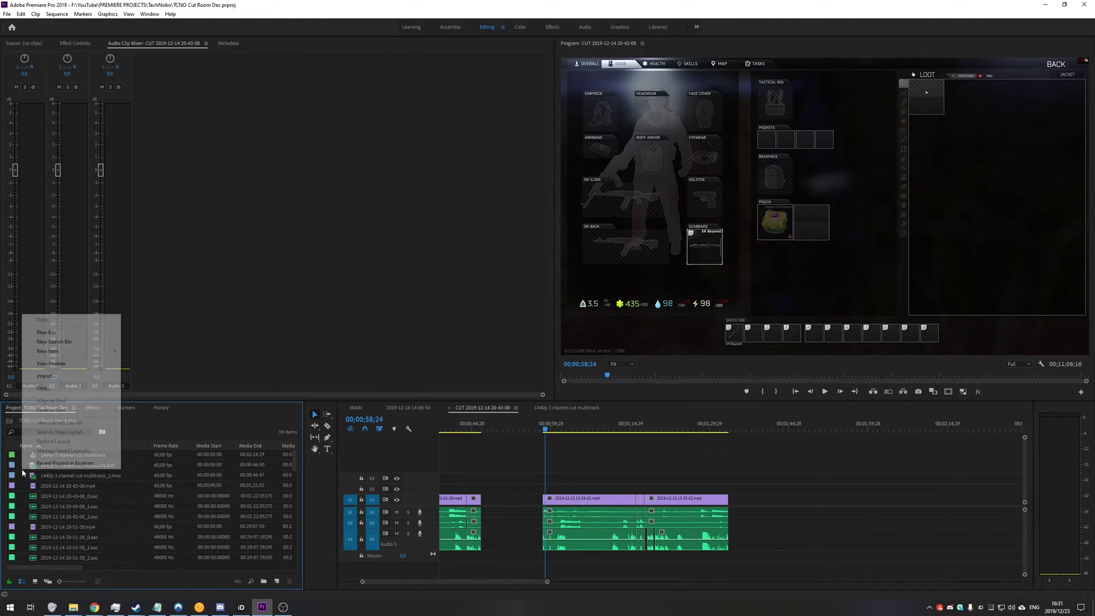
{"action": "mouse_move", "coordinate": [85, 351]}
{"action": "left_click", "coordinate": [171, 351]}
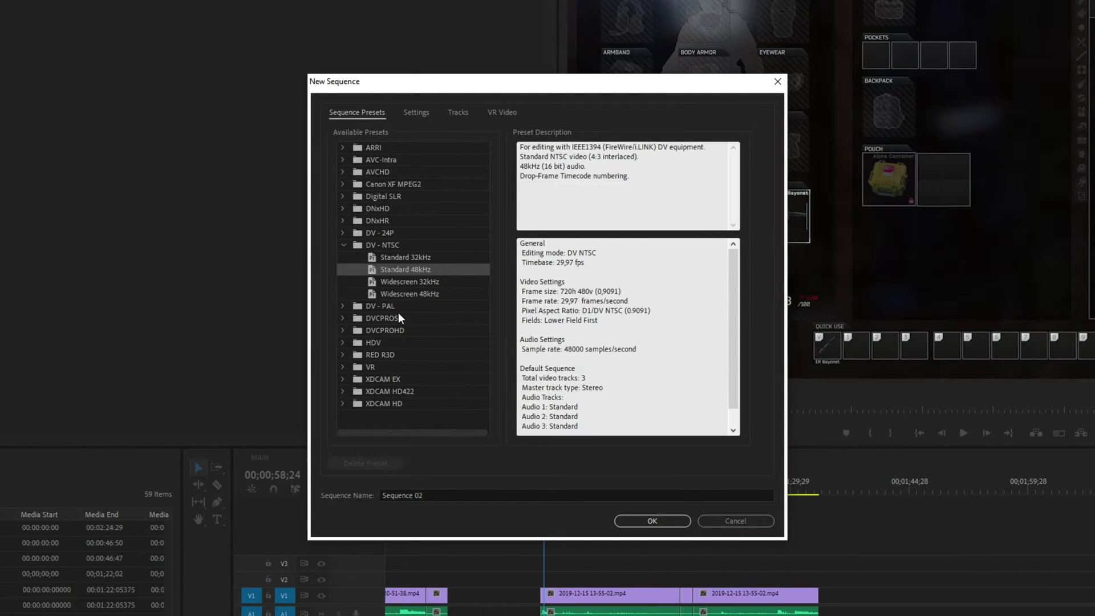
- Set the sequence to Custom editing mode, 60 fps, with a 2560×1440 frame size
{"action": "left_click", "coordinate": [418, 113]}
{"action": "left_click", "coordinate": [486, 133]}
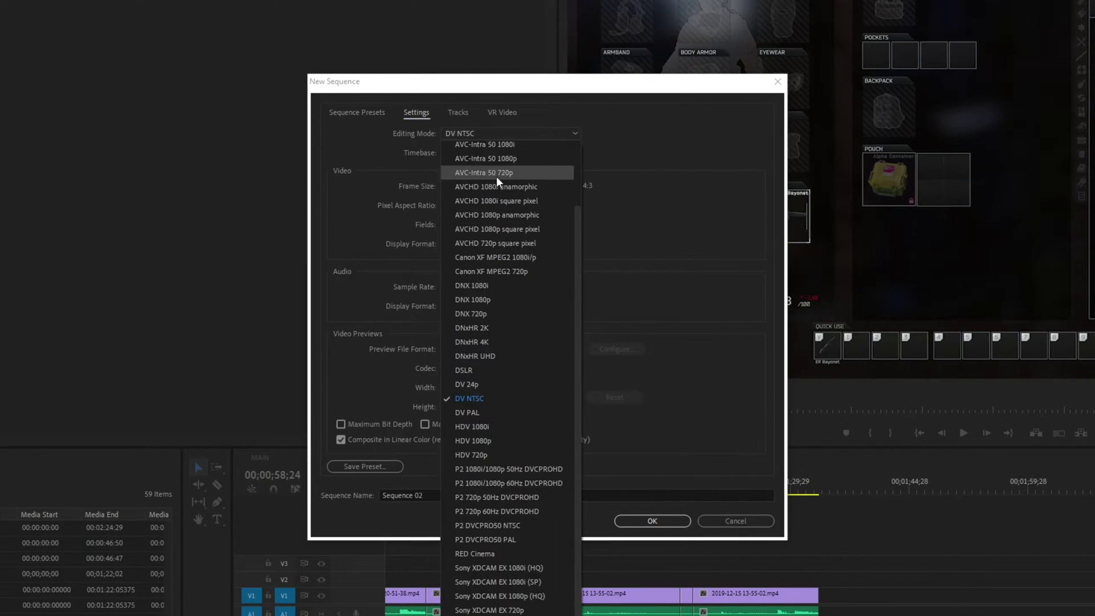
{"action": "scroll", "coordinate": [496, 177], "scroll_direction": "up", "scroll_amount": 3}
{"action": "left_click", "coordinate": [477, 145]}
{"action": "left_click", "coordinate": [491, 153]}
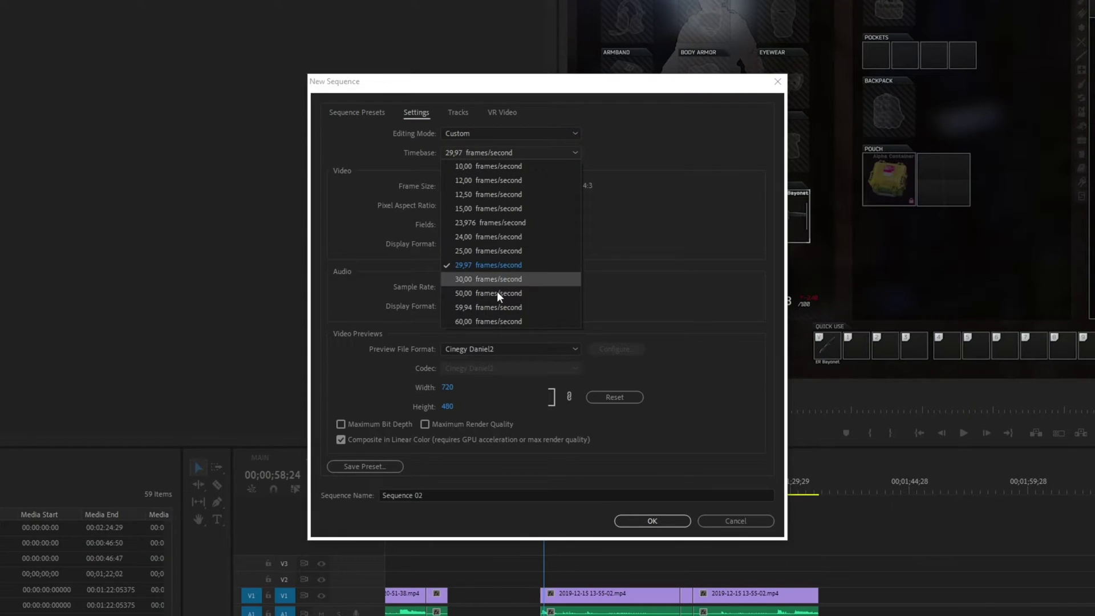
{"action": "left_click", "coordinate": [484, 322]}
{"action": "left_click", "coordinate": [459, 186]}
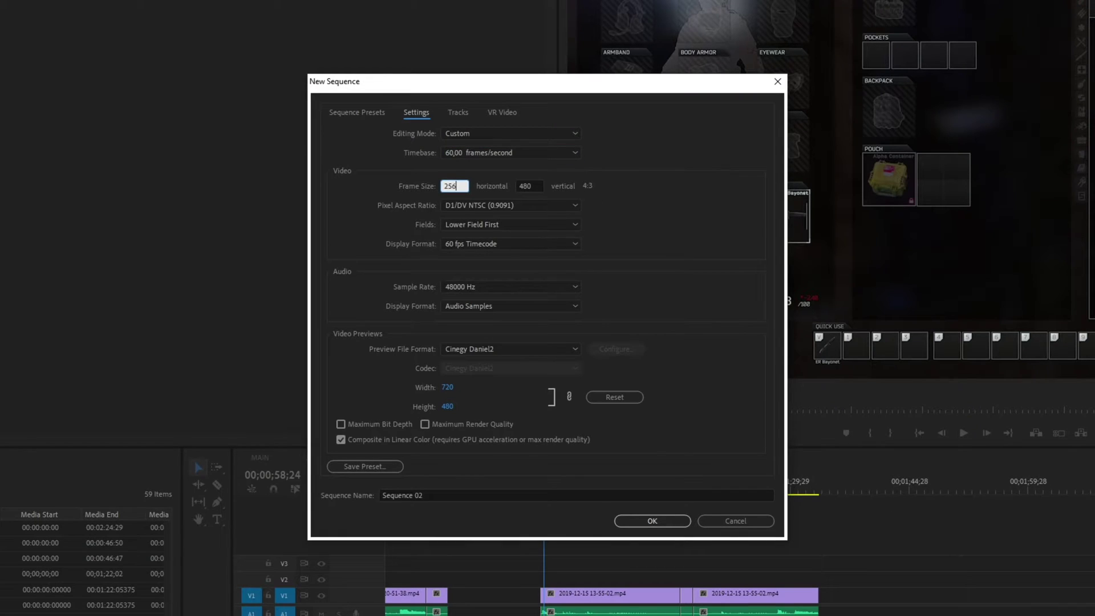
{"action": "type", "text": "0"}
{"action": "key", "text": "Tab"}
{"action": "type", "text": "1440"}
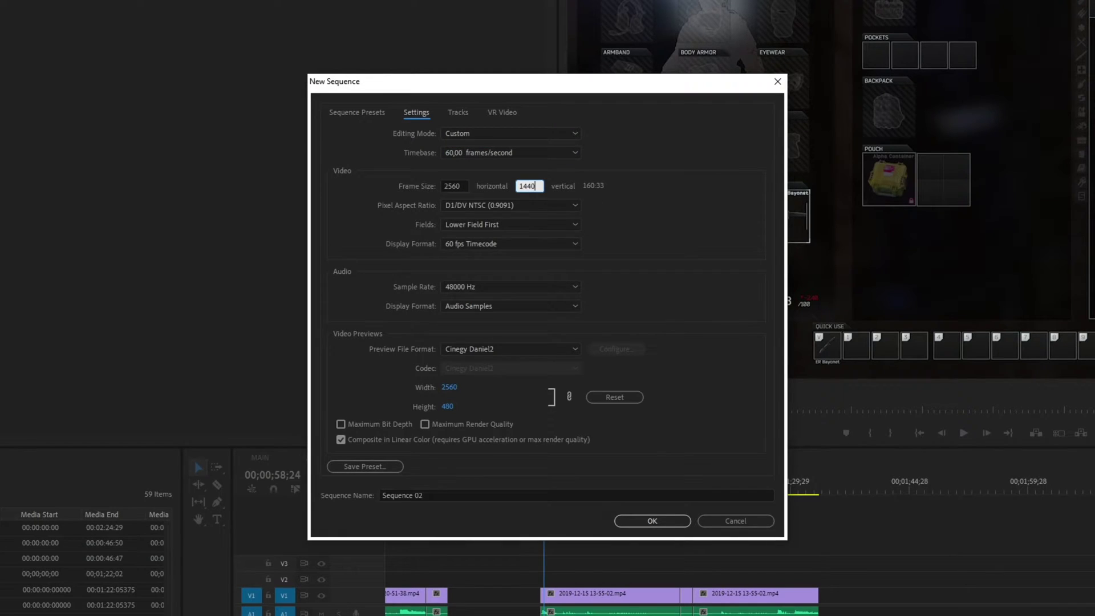
- Choose square pixels and no fields, keeping 60 fps timecode and 48000 Hz audio
{"action": "left_click", "coordinate": [461, 202]}
{"action": "left_click", "coordinate": [485, 216]}
{"action": "left_click", "coordinate": [494, 223]}
{"action": "left_click", "coordinate": [490, 237]}
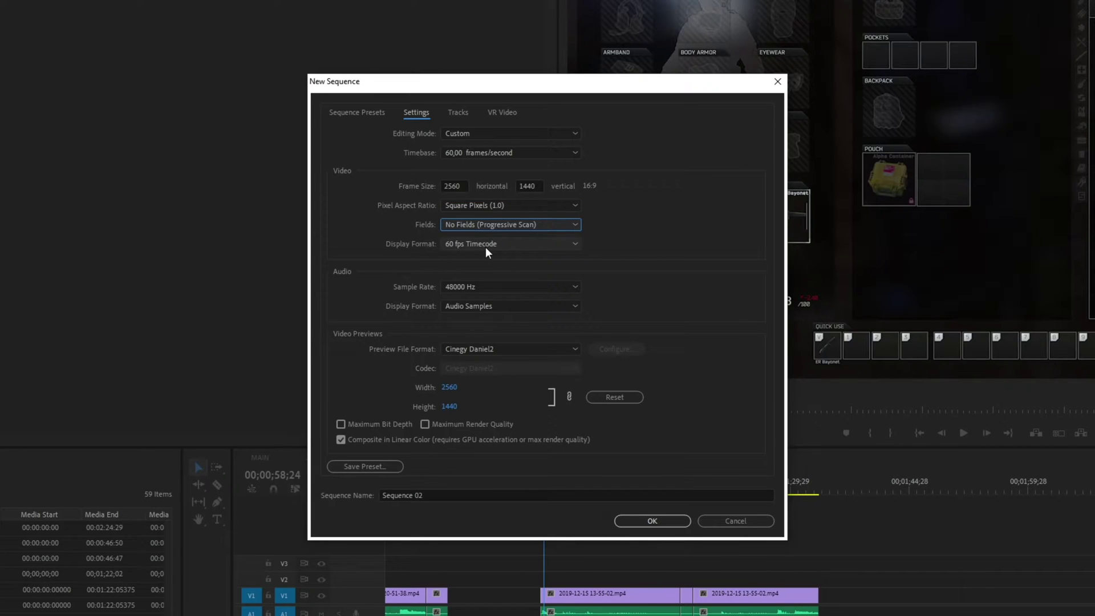
{"action": "left_click", "coordinate": [484, 248]}
{"action": "left_click", "coordinate": [476, 282]}
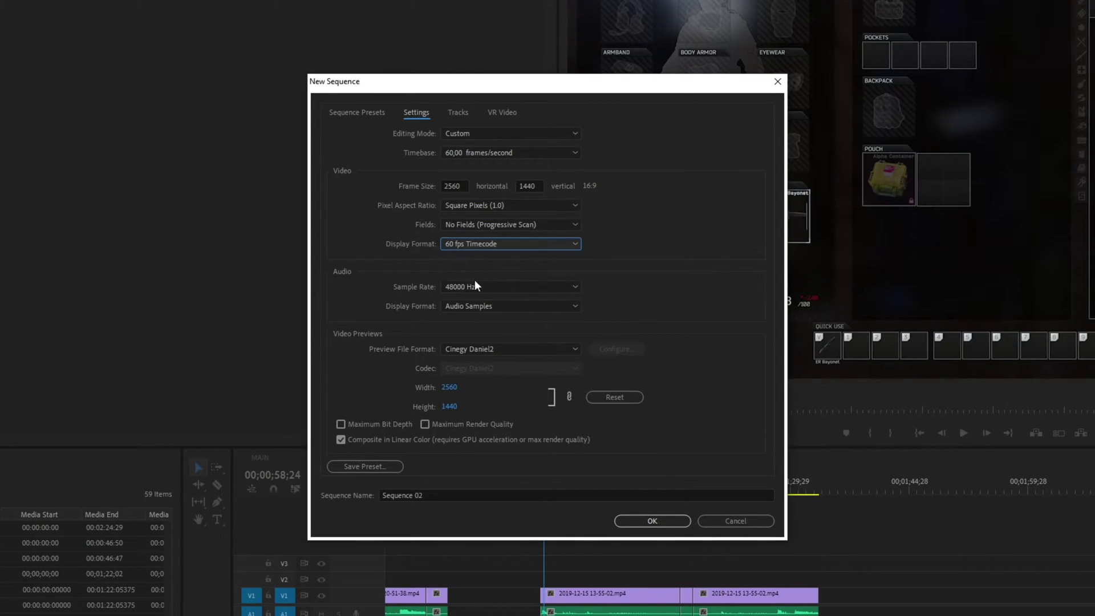
{"action": "left_click", "coordinate": [475, 284]}
{"action": "left_click", "coordinate": [488, 283]}
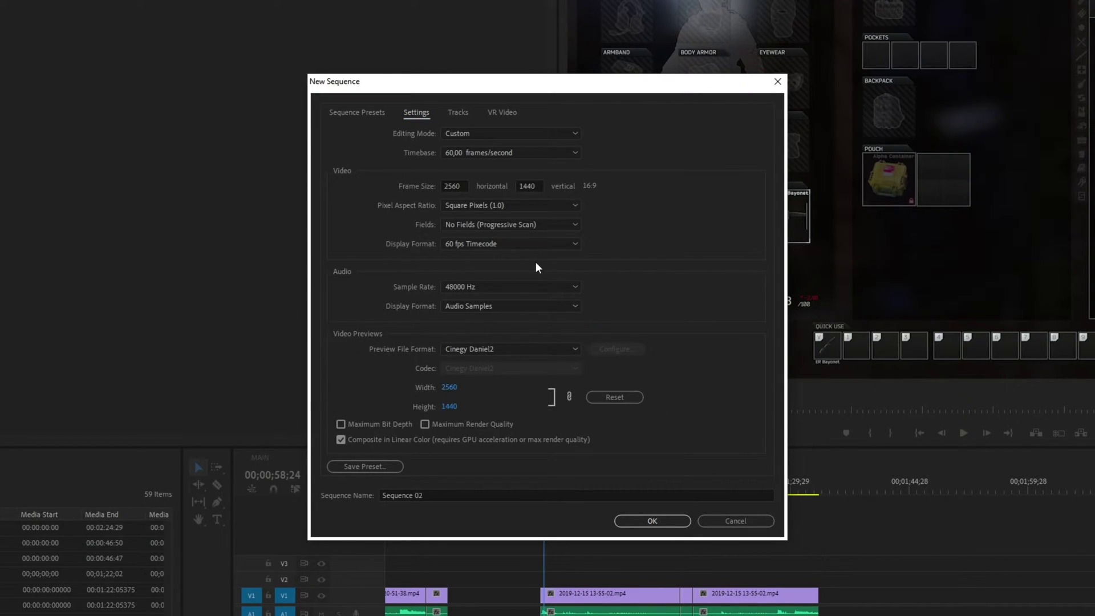
- Set the master track to Multichannel with 6 channels, leaving Audio 1 as a Standard track
{"action": "left_click", "coordinate": [457, 112]}
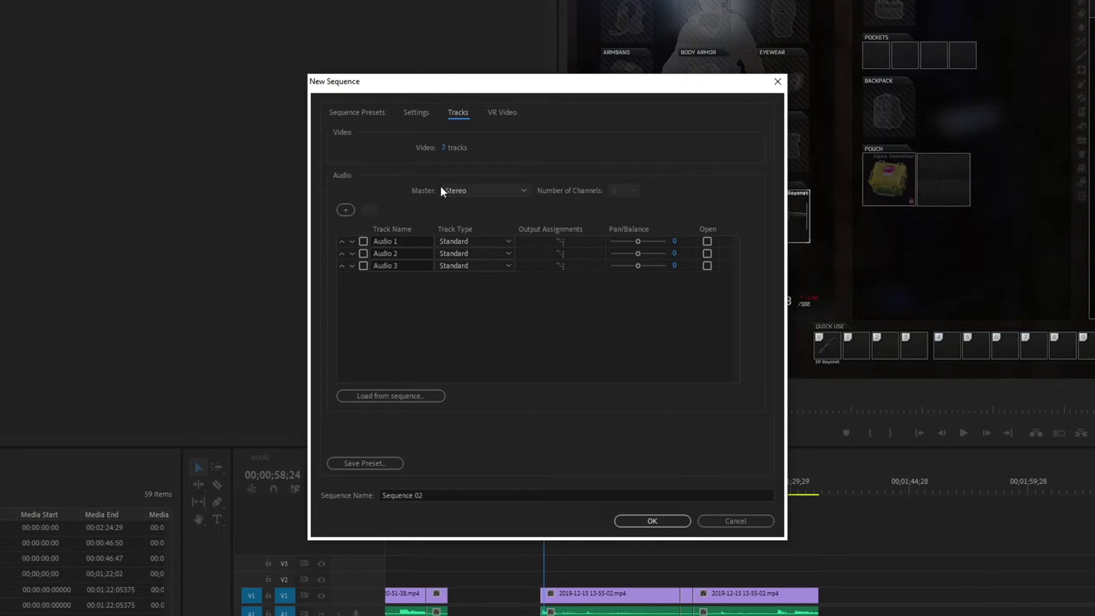
{"action": "left_click", "coordinate": [464, 189]}
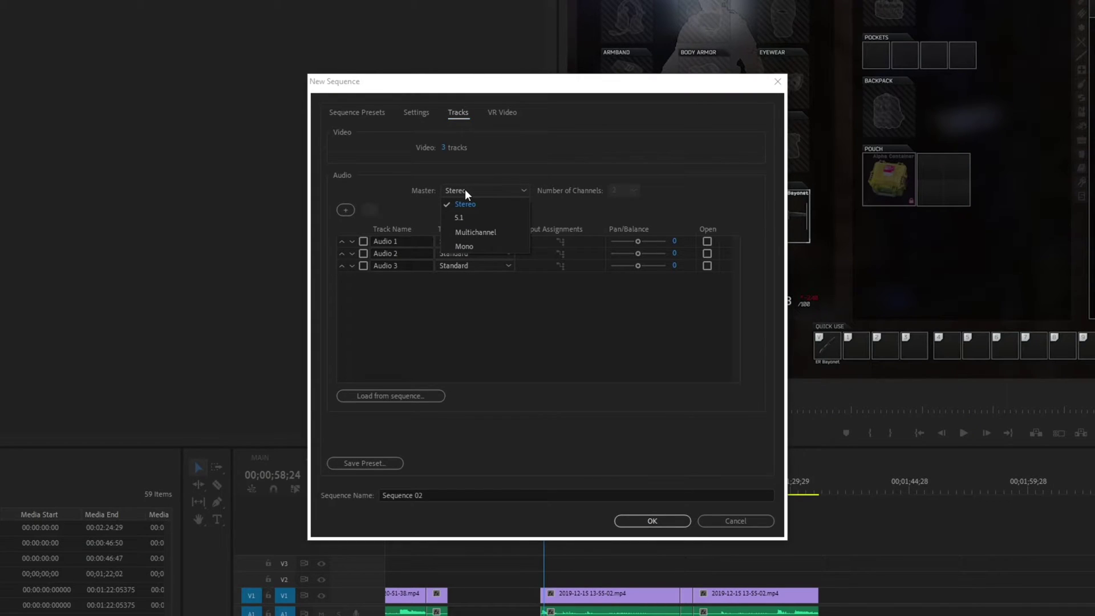
{"action": "left_click", "coordinate": [476, 232]}
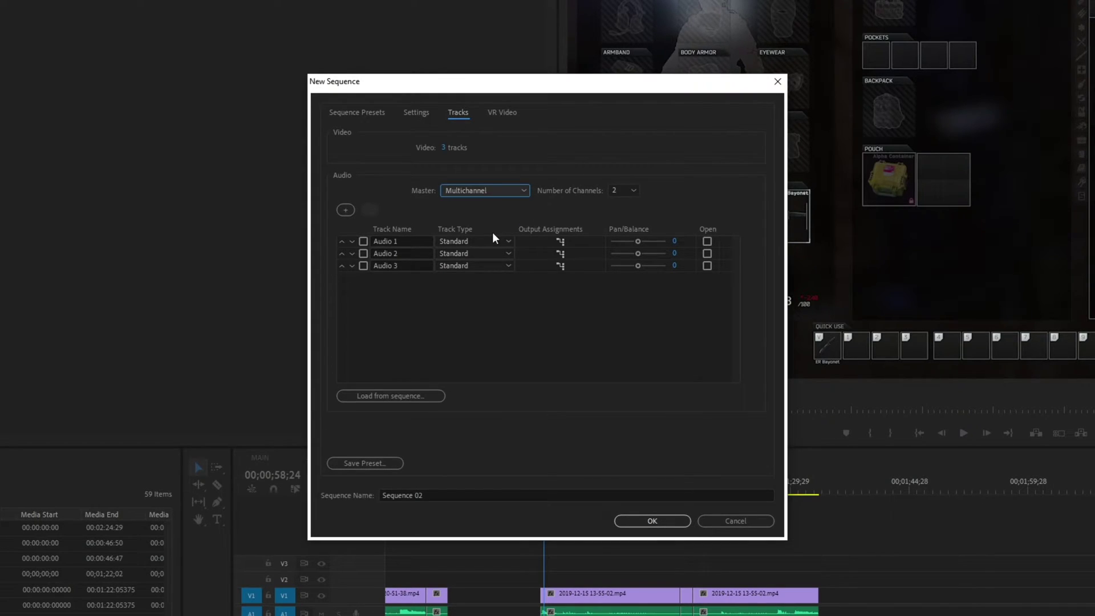
{"action": "key", "text": "Tab"}
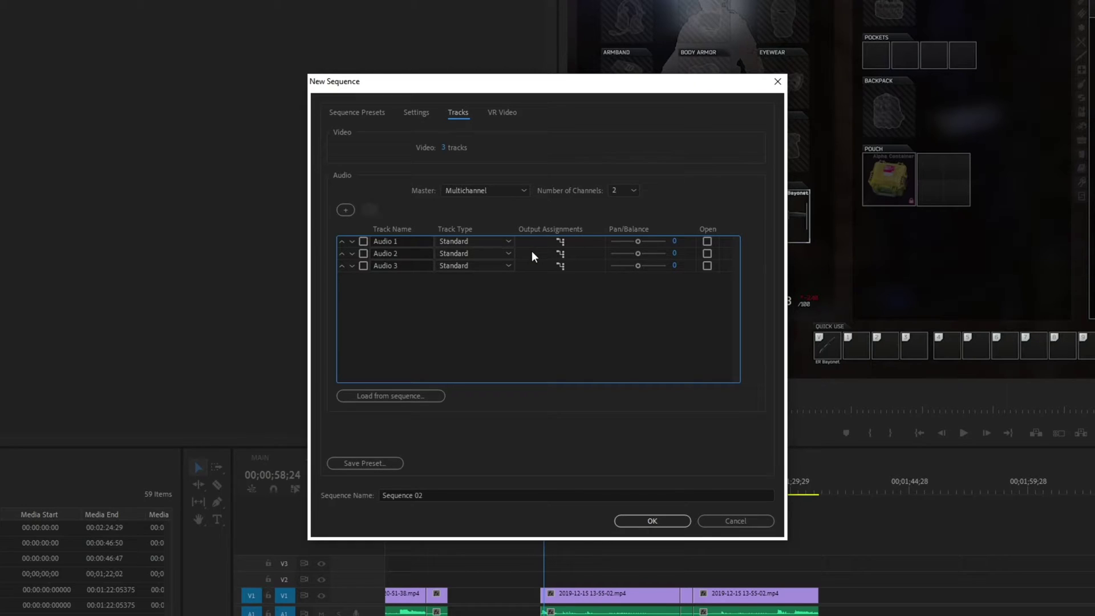
{"action": "left_click", "coordinate": [624, 191]}
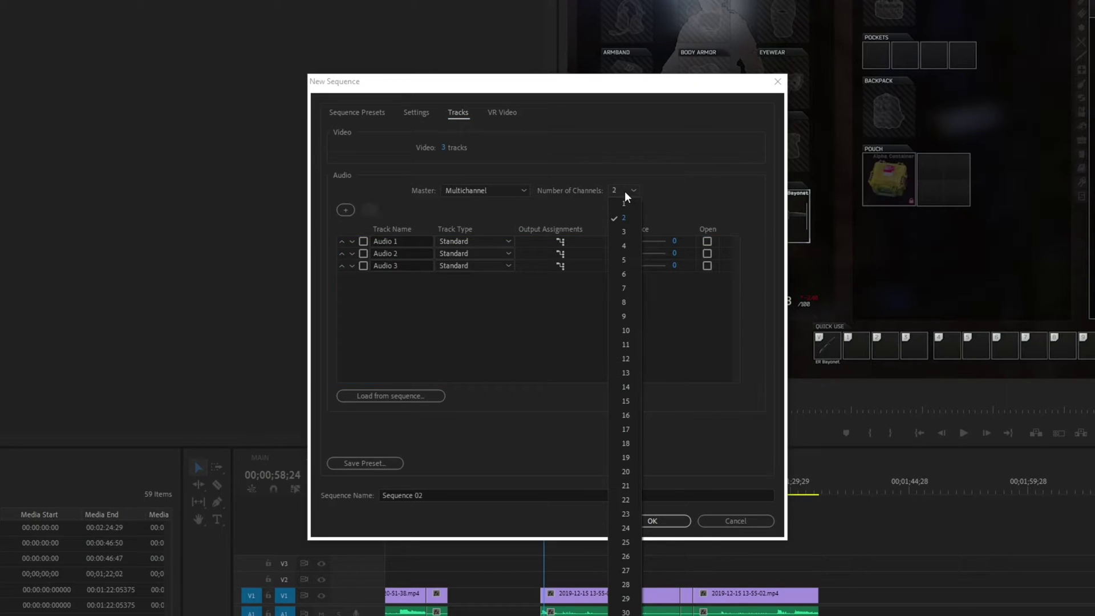
{"action": "left_click", "coordinate": [624, 274]}
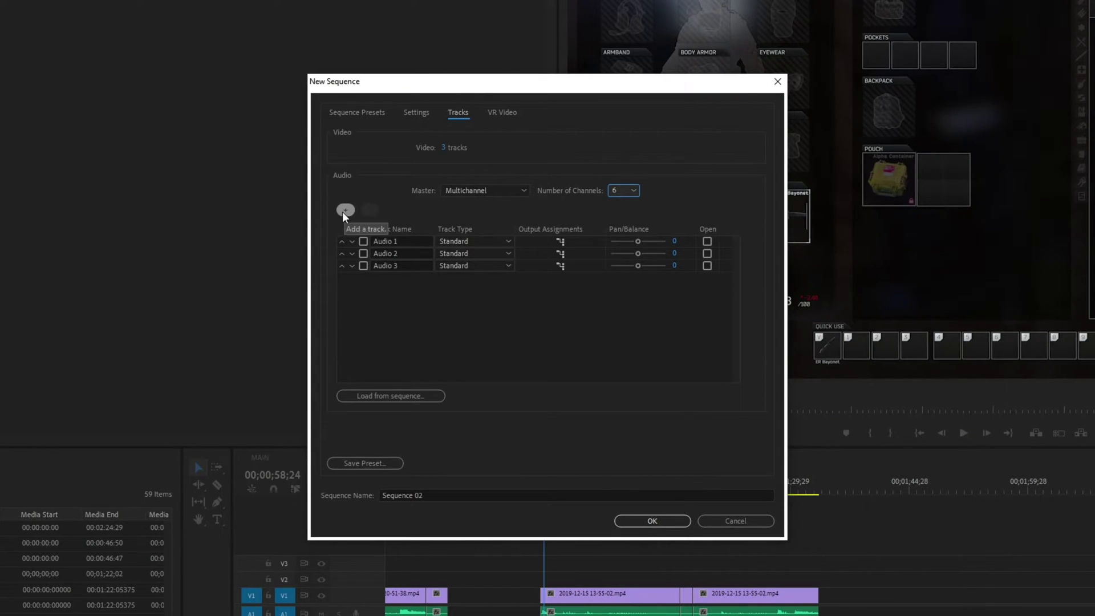
{"action": "left_click", "coordinate": [411, 242]}
{"action": "left_click", "coordinate": [440, 295]}
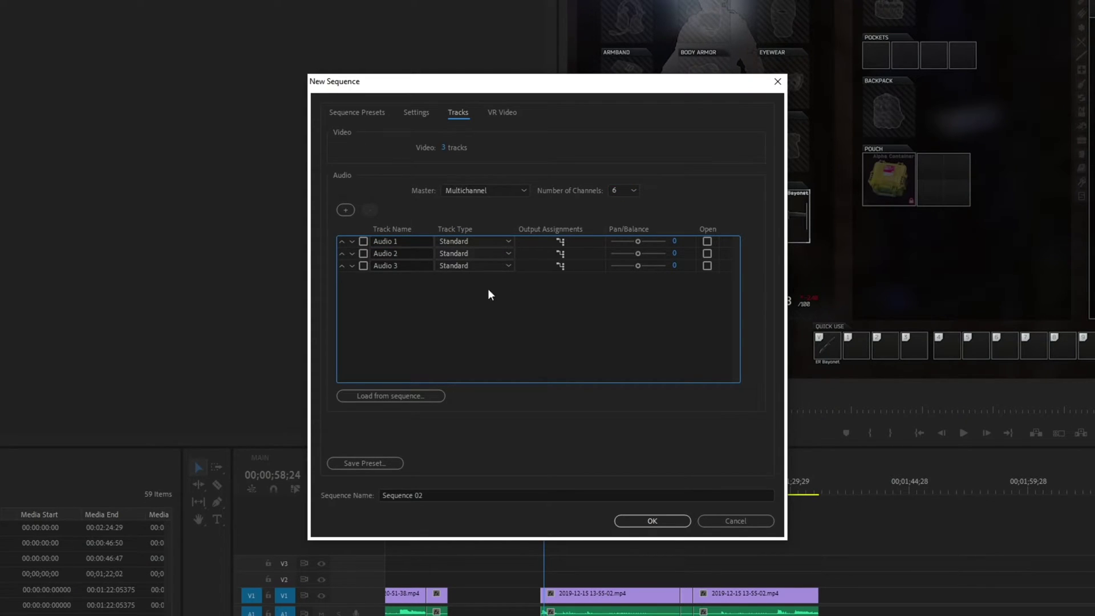
{"action": "left_click", "coordinate": [491, 241]}
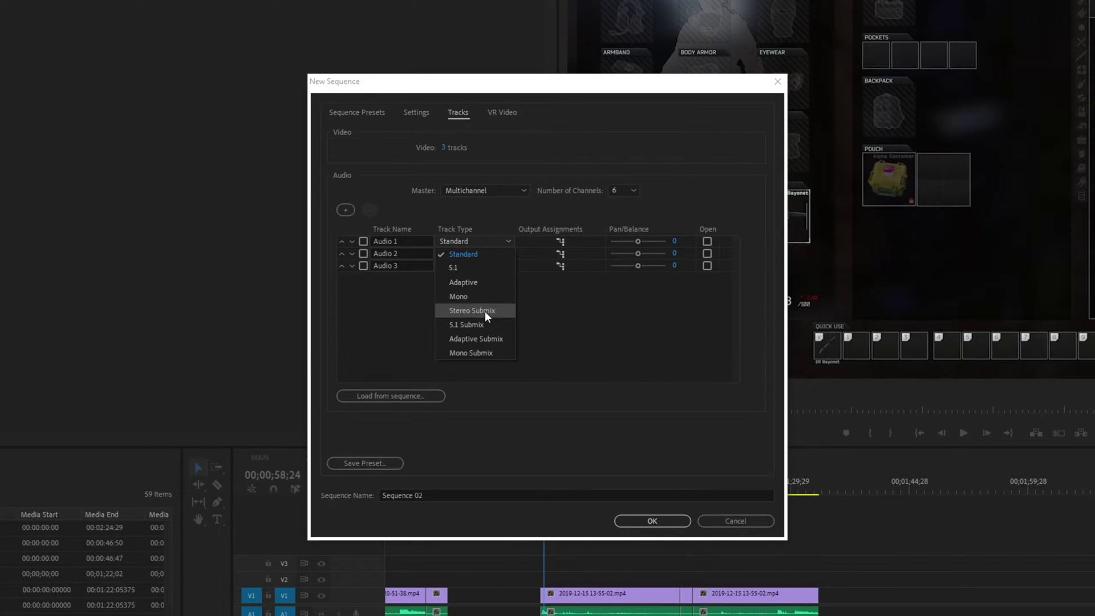
{"action": "left_click", "coordinate": [592, 361]}
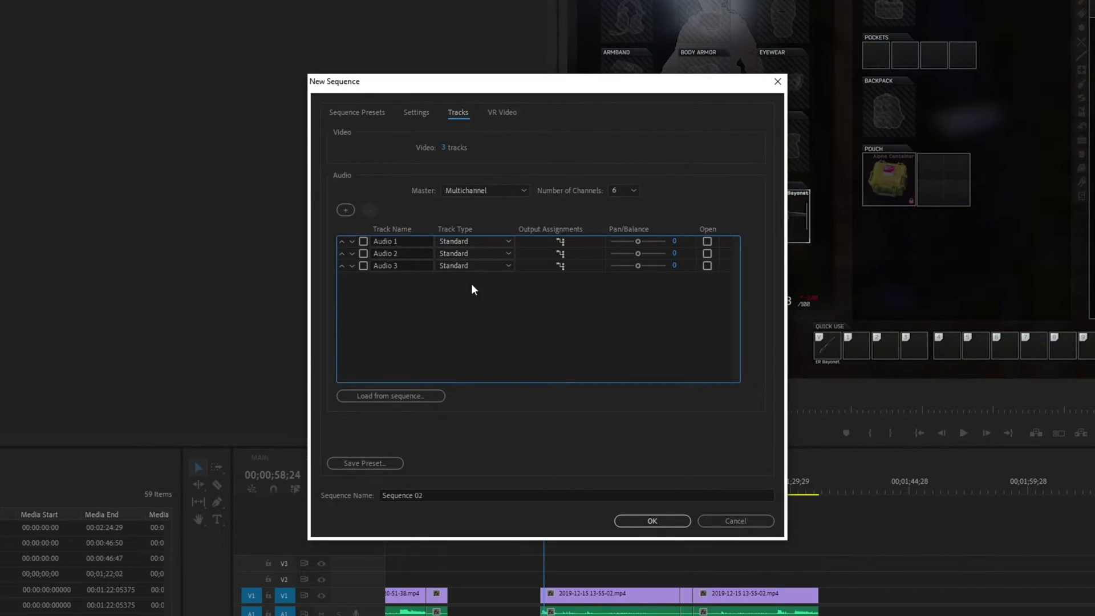
- Assign Audio 1 to channels 1-2, Audio 2 to 3-4 and Audio 3 to 5-6
{"action": "left_click", "coordinate": [562, 242]}
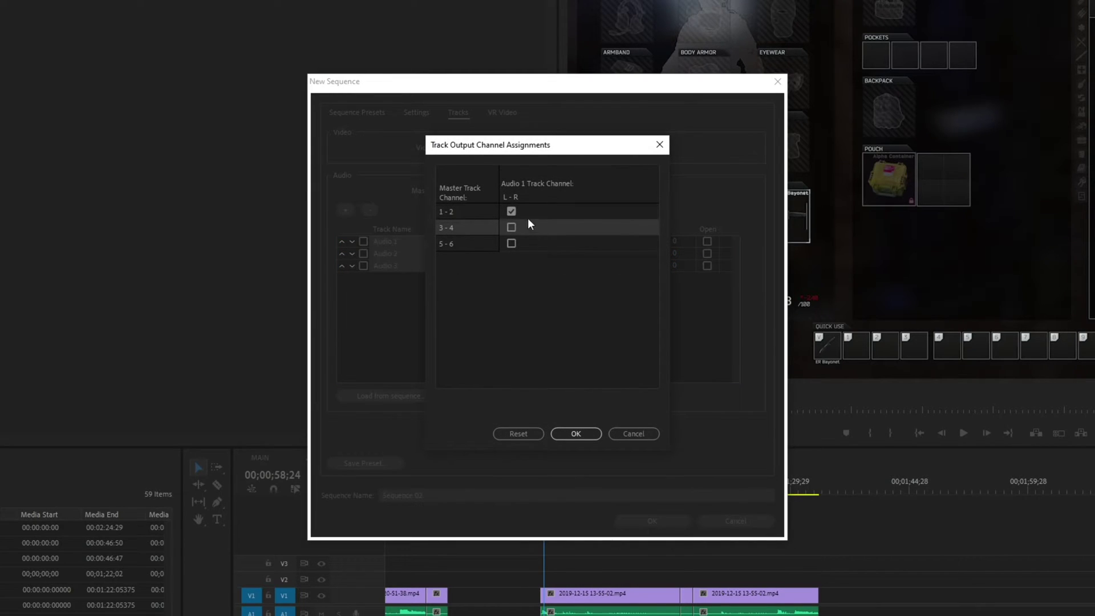
{"action": "left_click", "coordinate": [451, 212]}
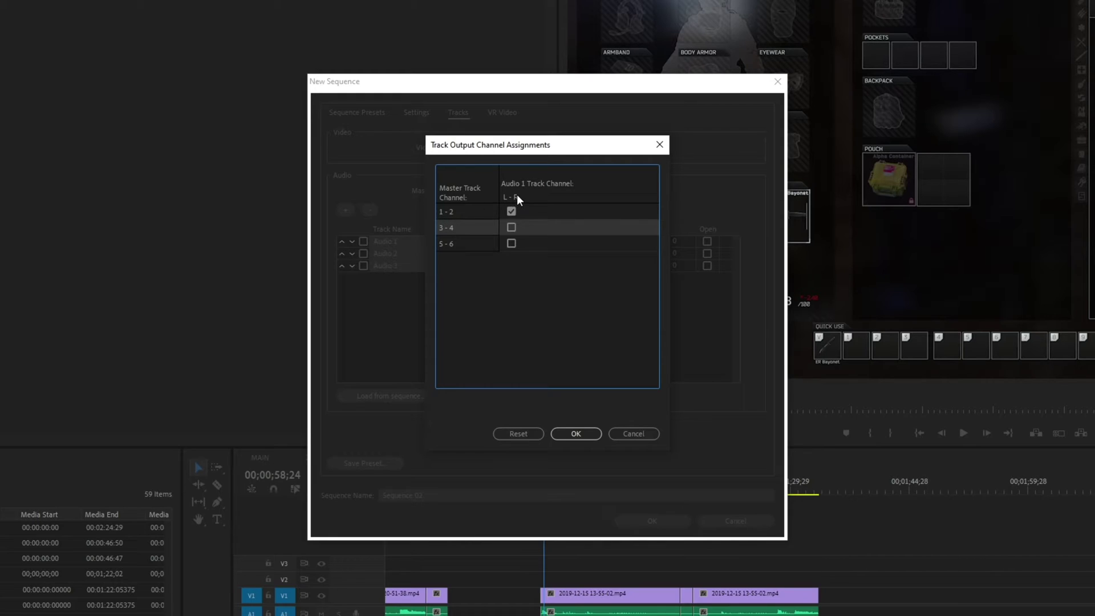
{"action": "key", "text": "Return"}
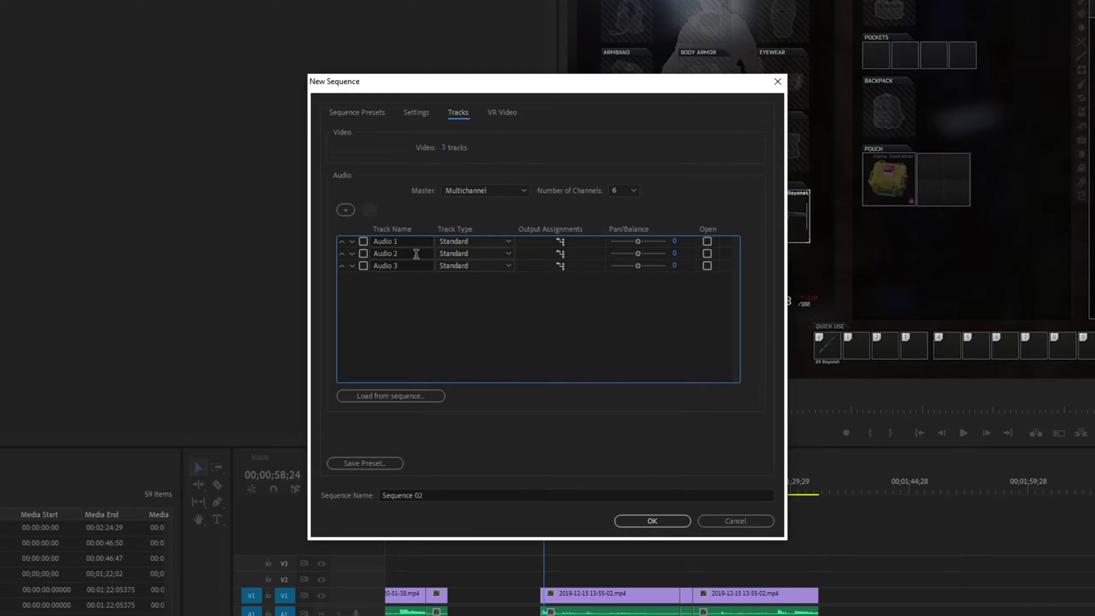
{"action": "left_click", "coordinate": [560, 254]}
{"action": "left_click", "coordinate": [511, 212]}
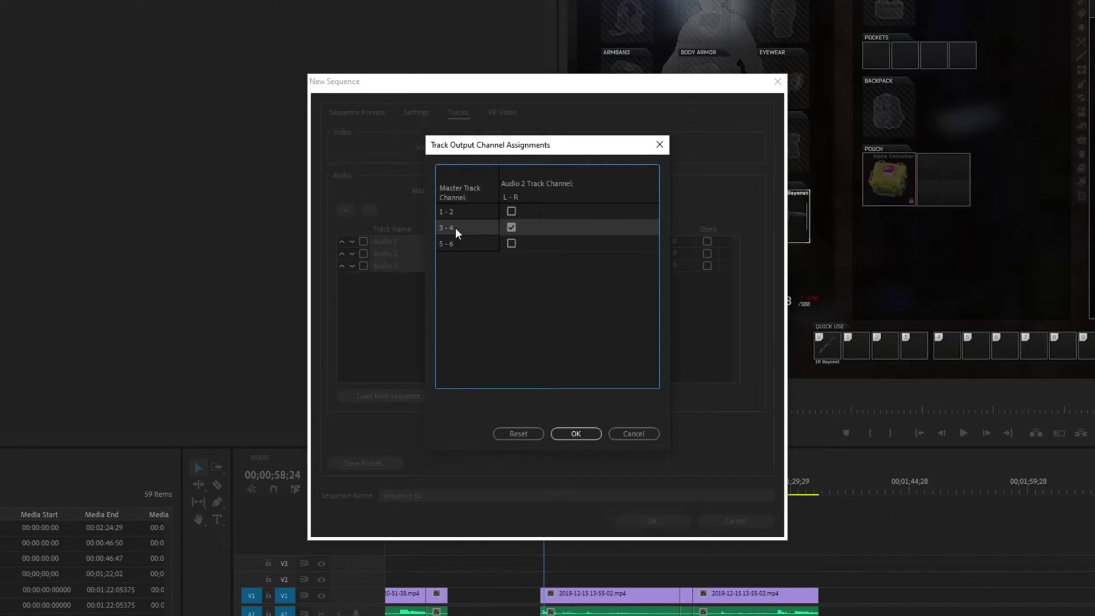
{"action": "left_click", "coordinate": [576, 433]}
{"action": "left_click", "coordinate": [560, 266]}
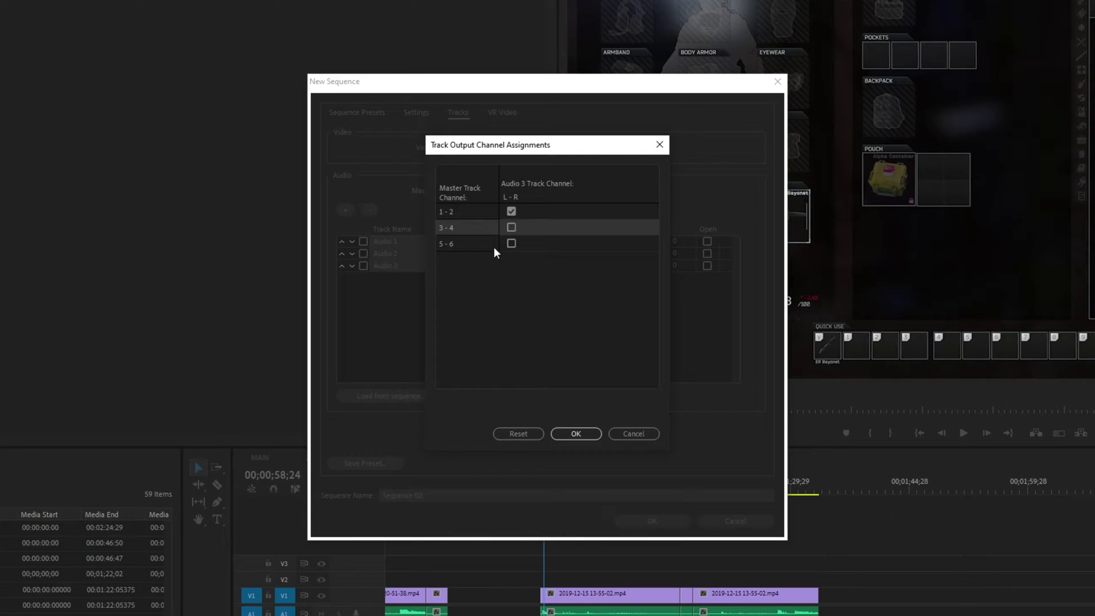
{"action": "left_click", "coordinate": [513, 244]}
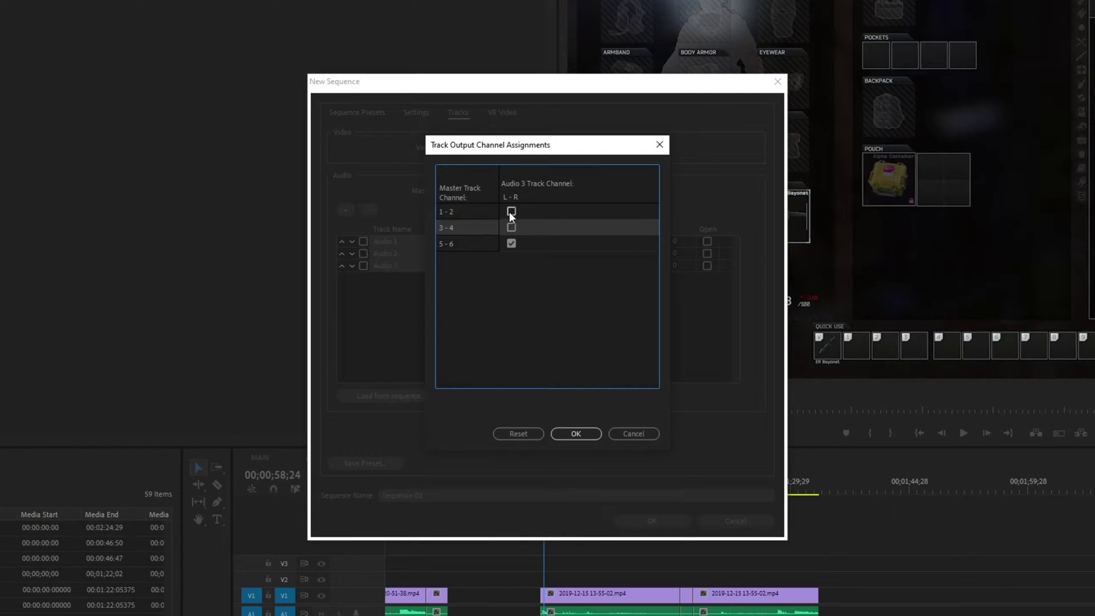
{"action": "left_click", "coordinate": [577, 435]}
- Recheck the output assignments of Audio 1, 2 and 3: 1-2, 3-4 and 5-6
{"action": "left_click", "coordinate": [563, 241]}
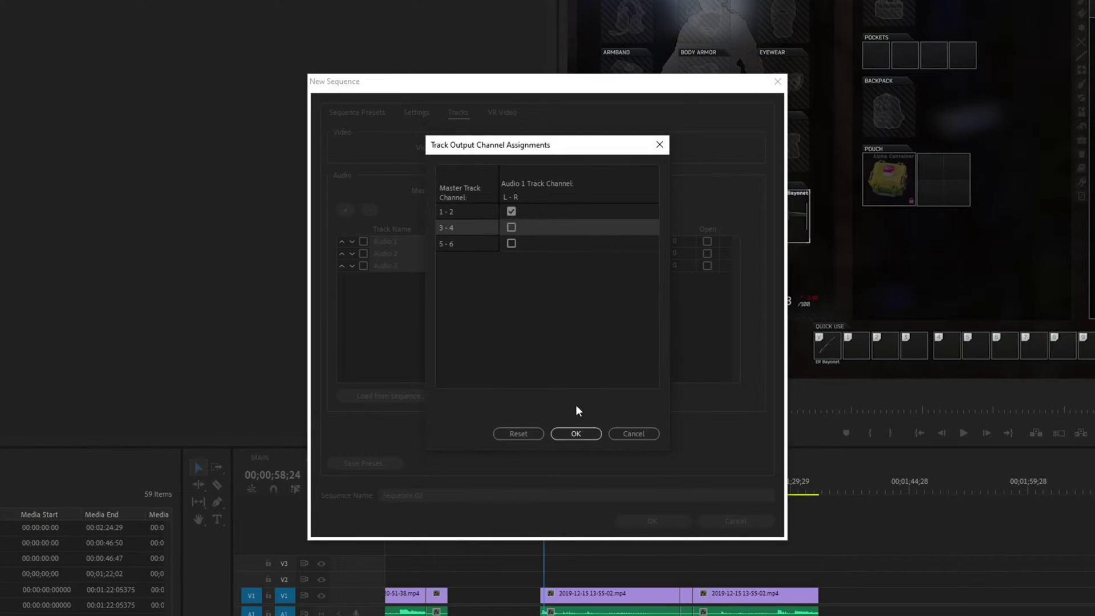
{"action": "left_click", "coordinate": [576, 433]}
{"action": "left_click", "coordinate": [562, 254]}
{"action": "left_click", "coordinate": [574, 434]}
{"action": "left_click", "coordinate": [561, 266]}
{"action": "left_click", "coordinate": [574, 433]}
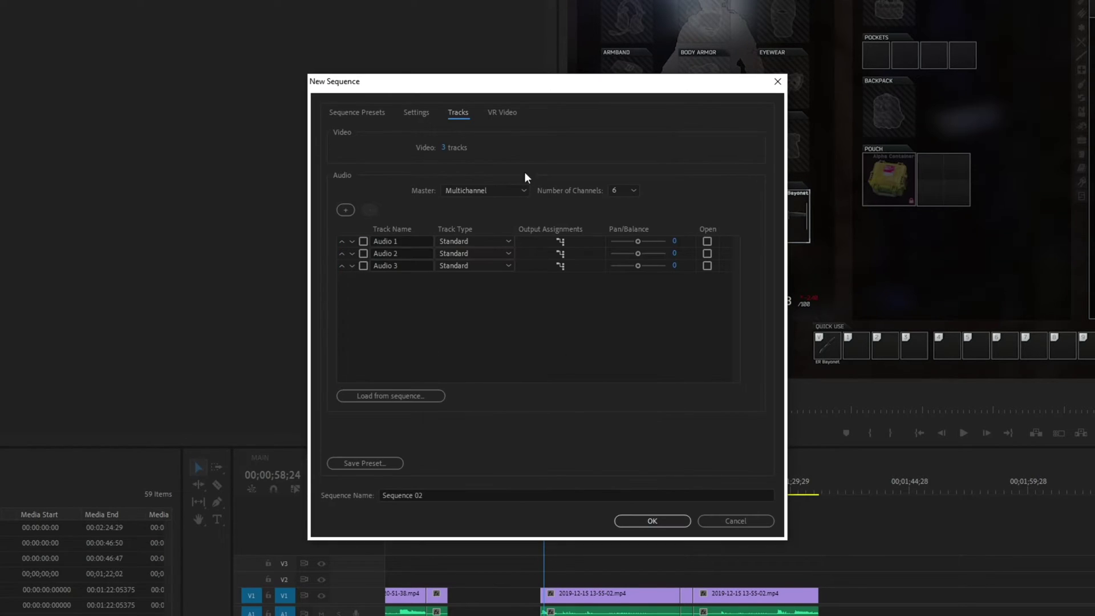
- Save the settings as custom preset '3-Channel 1440p' and select it under Custom presets
{"action": "left_click", "coordinate": [418, 114]}
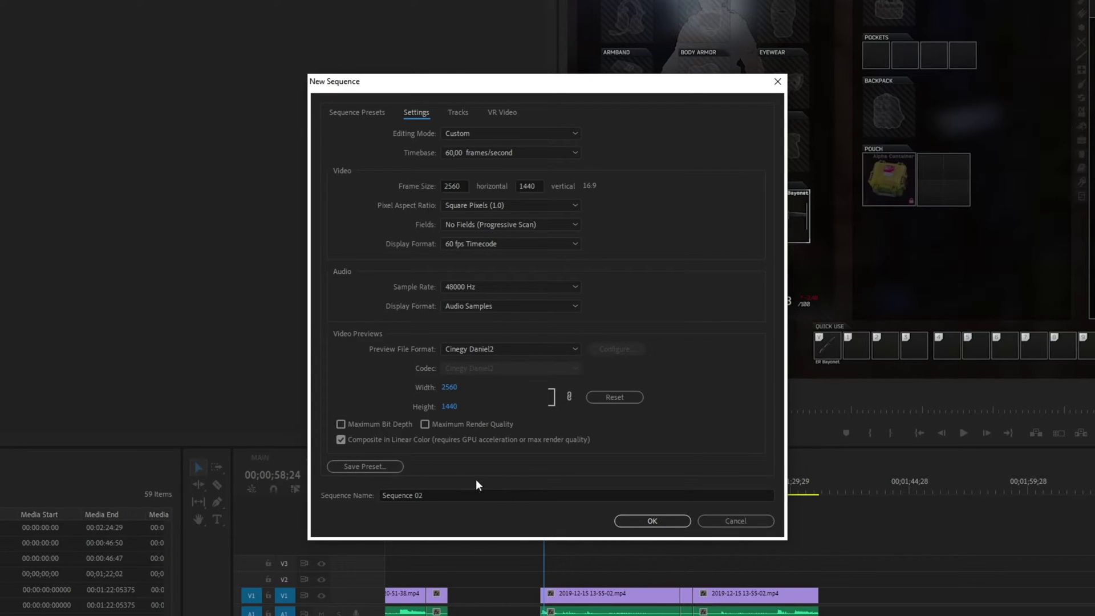
{"action": "left_click", "coordinate": [373, 465]}
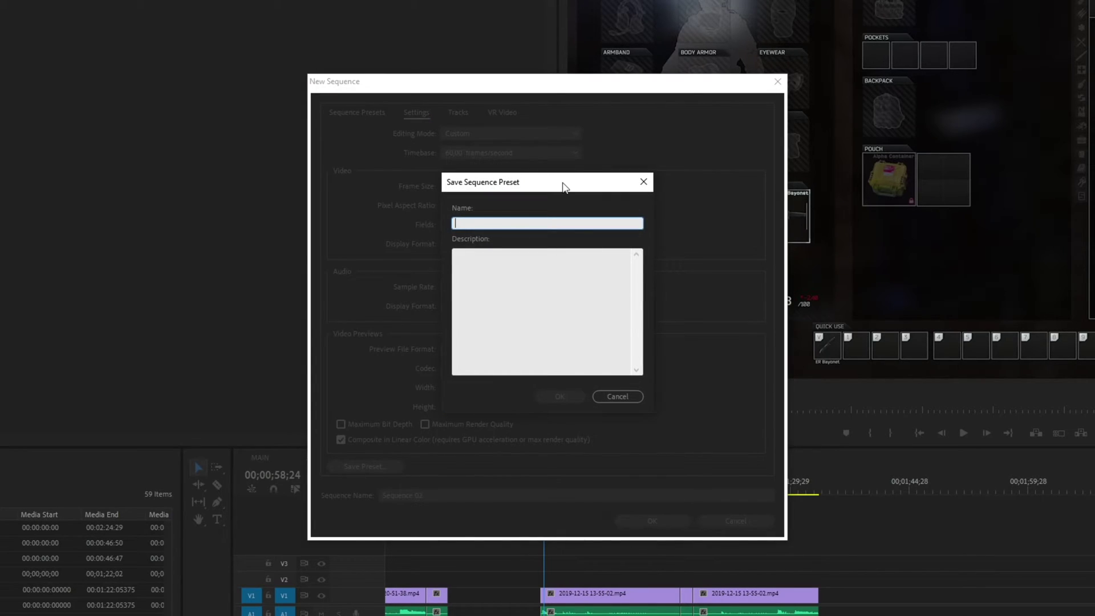
{"action": "type", "text": "3-Channel 1440p"}
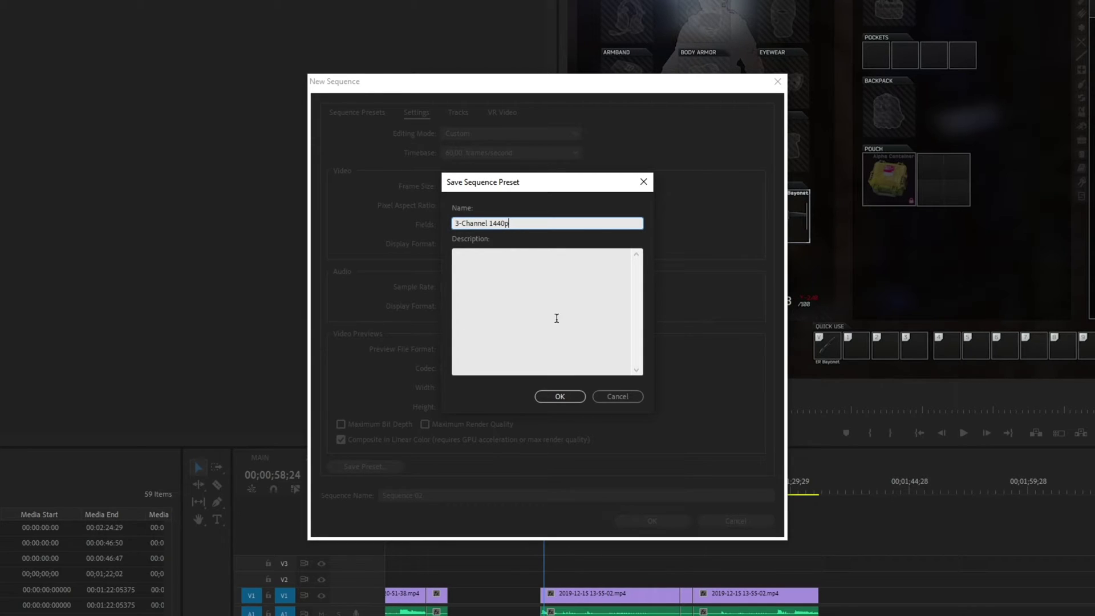
{"action": "left_click", "coordinate": [560, 396]}
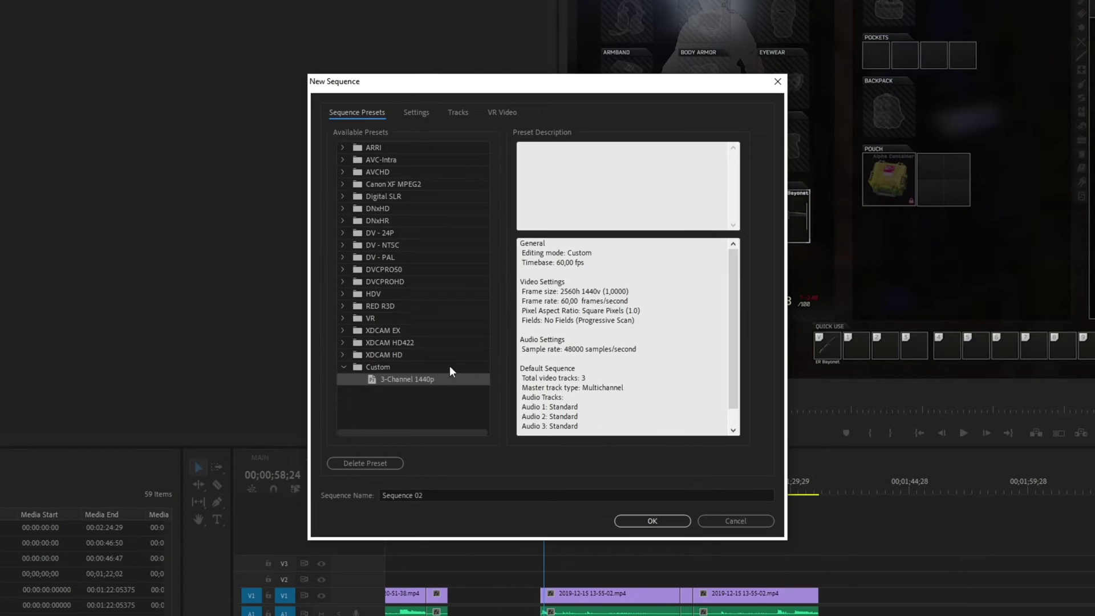
{"action": "left_click", "coordinate": [380, 367]}
{"action": "left_click", "coordinate": [390, 379]}
- Create Sequence 02 from the preset and dock the CUT sequence tab beside it
{"action": "left_click", "coordinate": [652, 521]}
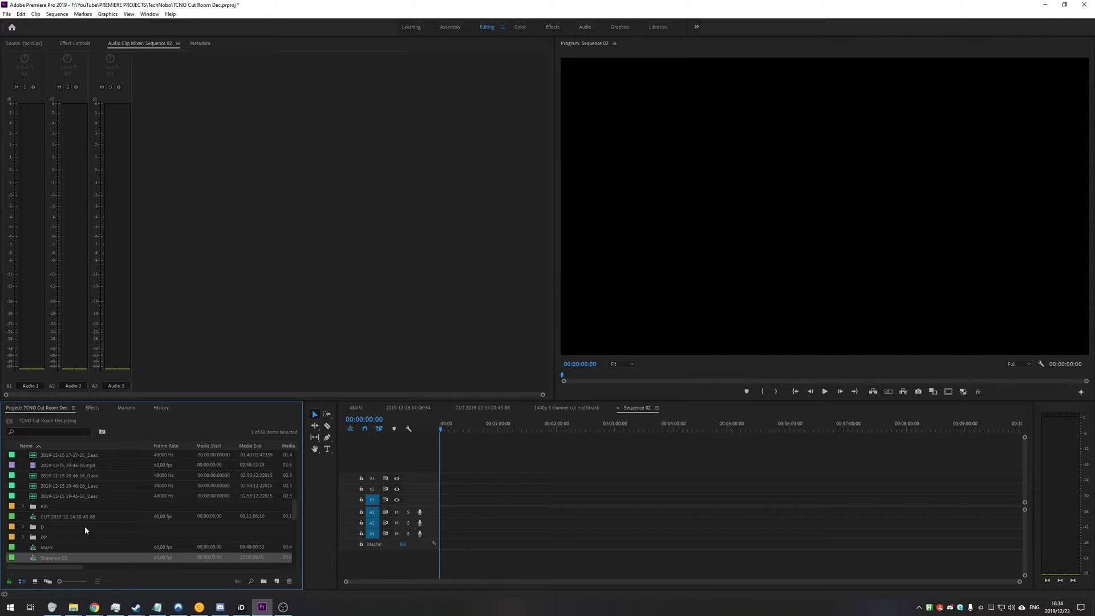
{"action": "scroll", "coordinate": [119, 527], "scroll_direction": "up", "scroll_amount": 10}
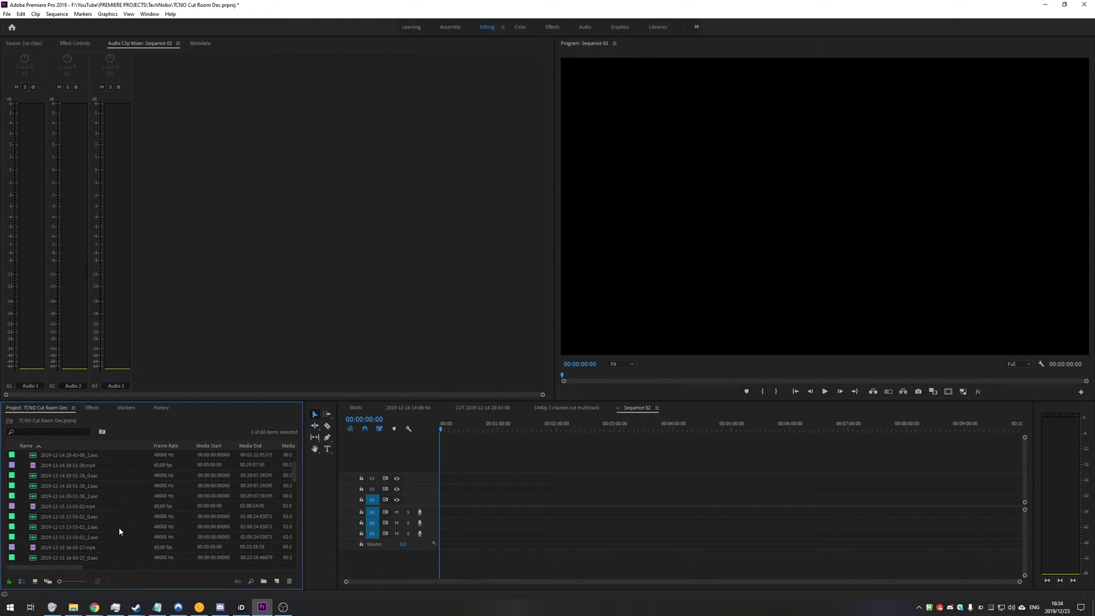
{"action": "left_click", "coordinate": [573, 544]}
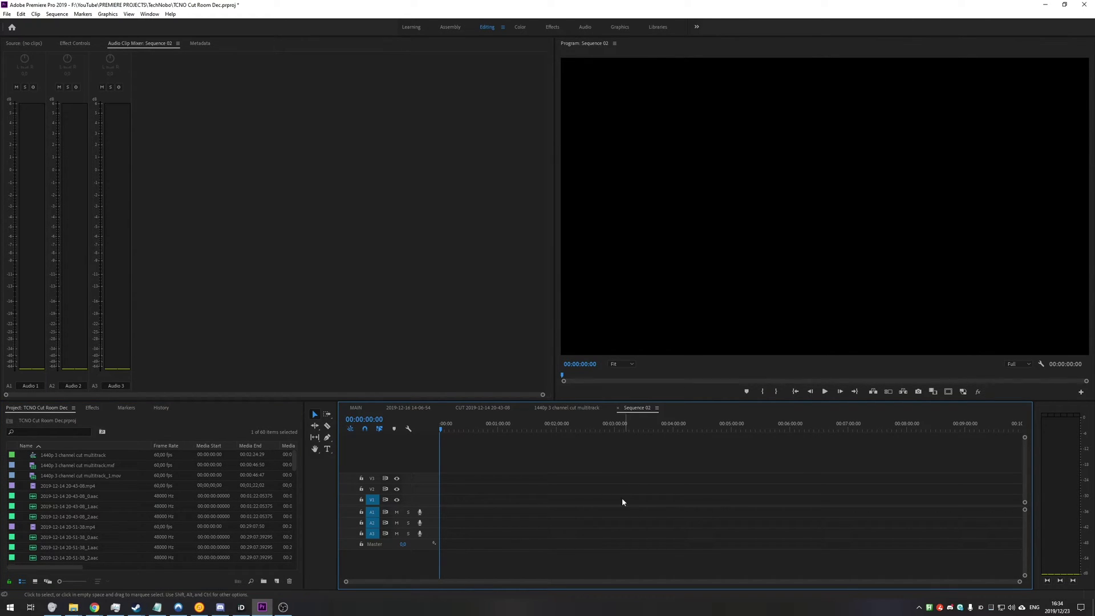
{"action": "left_click_drag", "start_coordinate": [488, 409], "coordinate": [573, 408]}
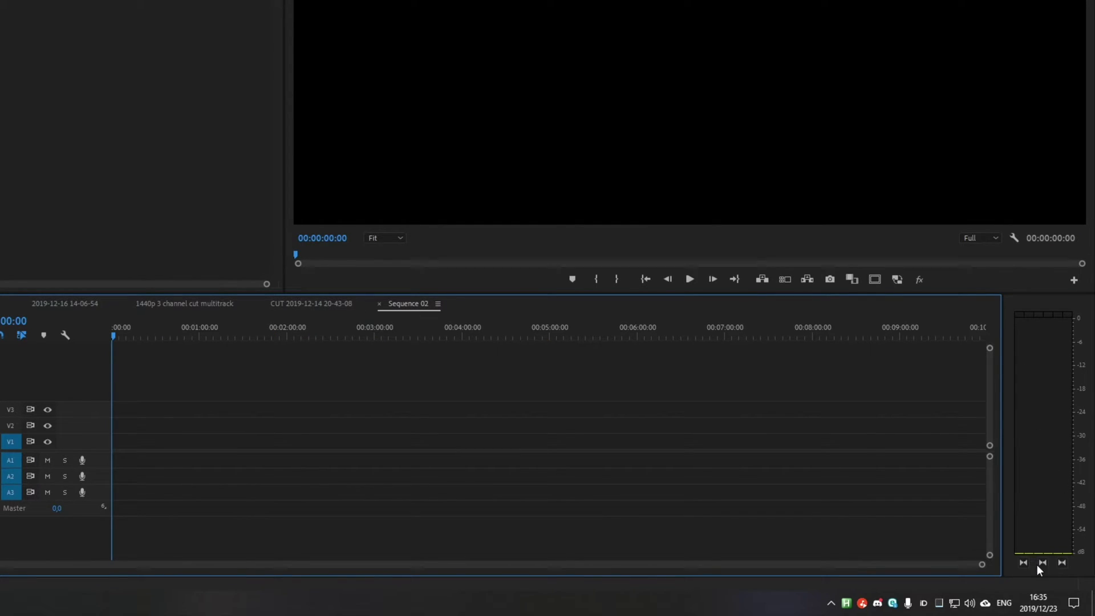
{"action": "left_click", "coordinate": [1054, 555]}
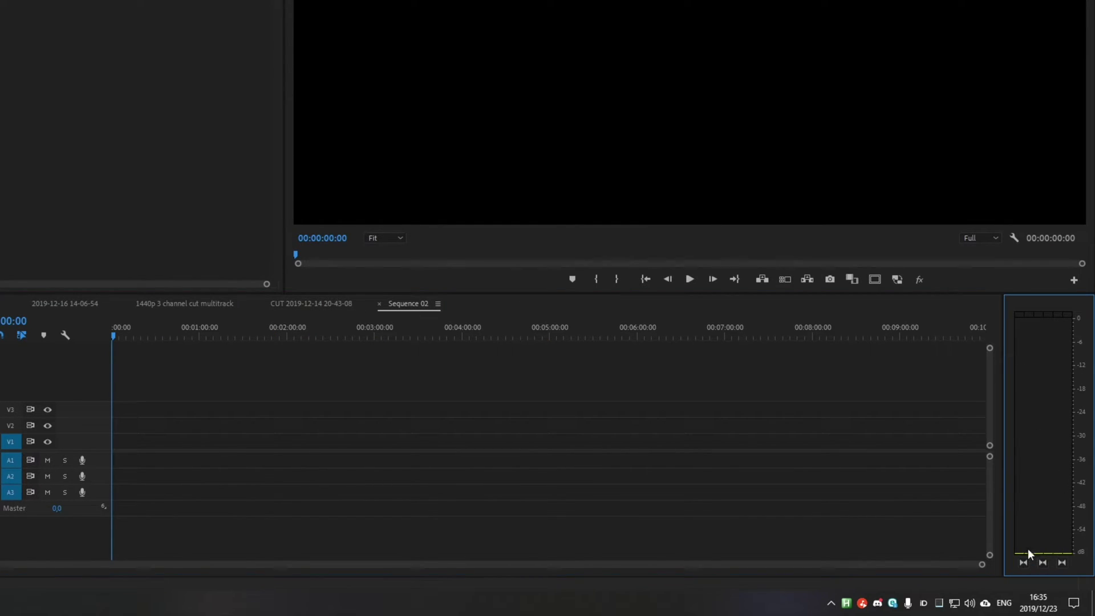
{"action": "left_click", "coordinate": [290, 305]}
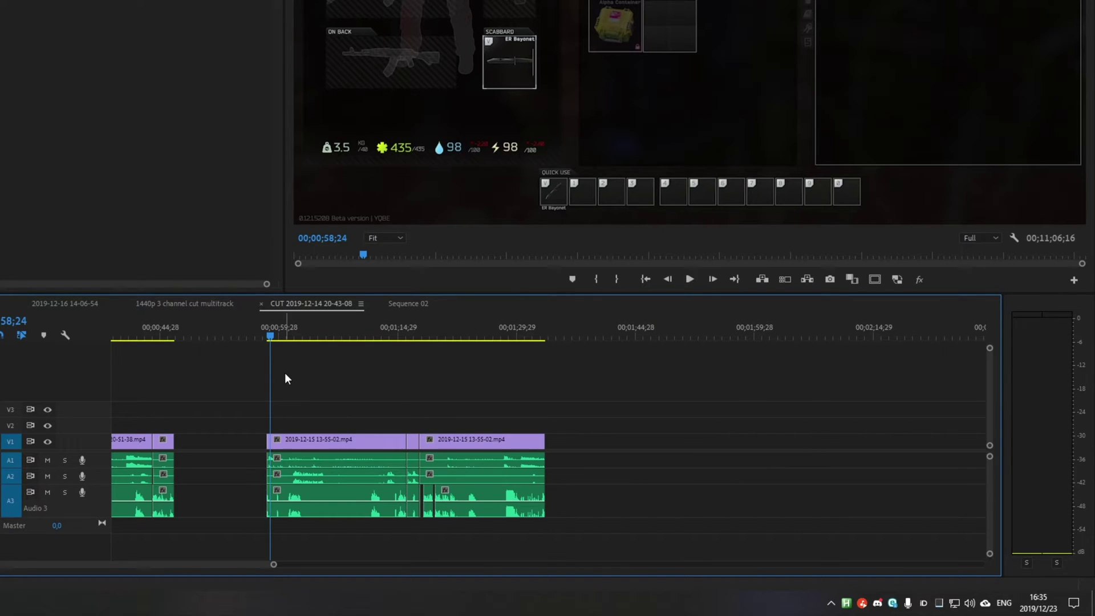
{"action": "key", "text": "space"}
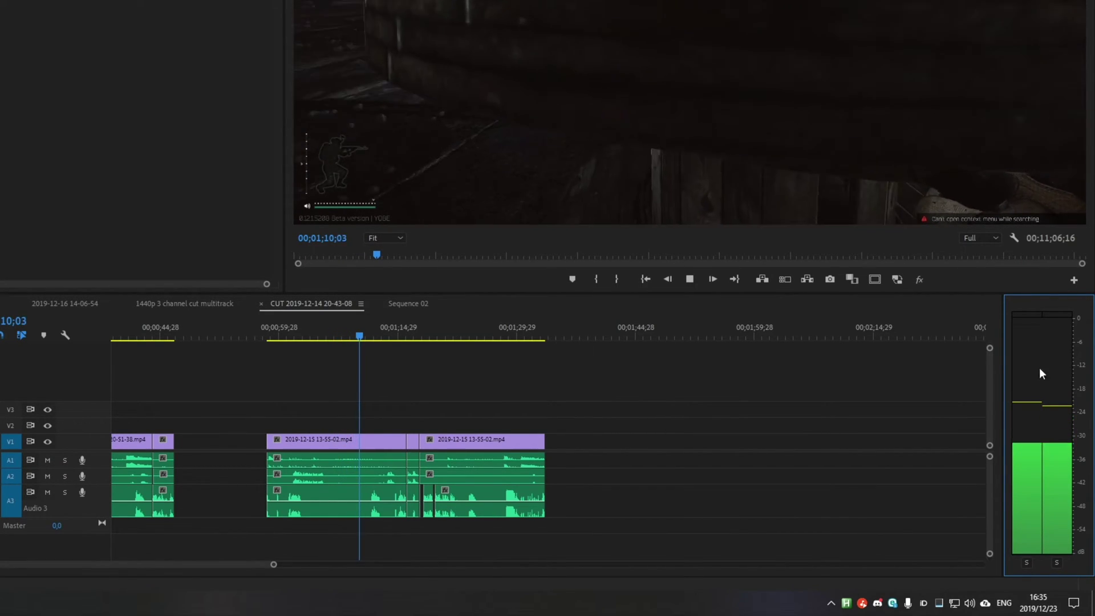
{"action": "key", "text": "space"}
{"action": "left_click_drag", "start_coordinate": [613, 482], "coordinate": [207, 434]}
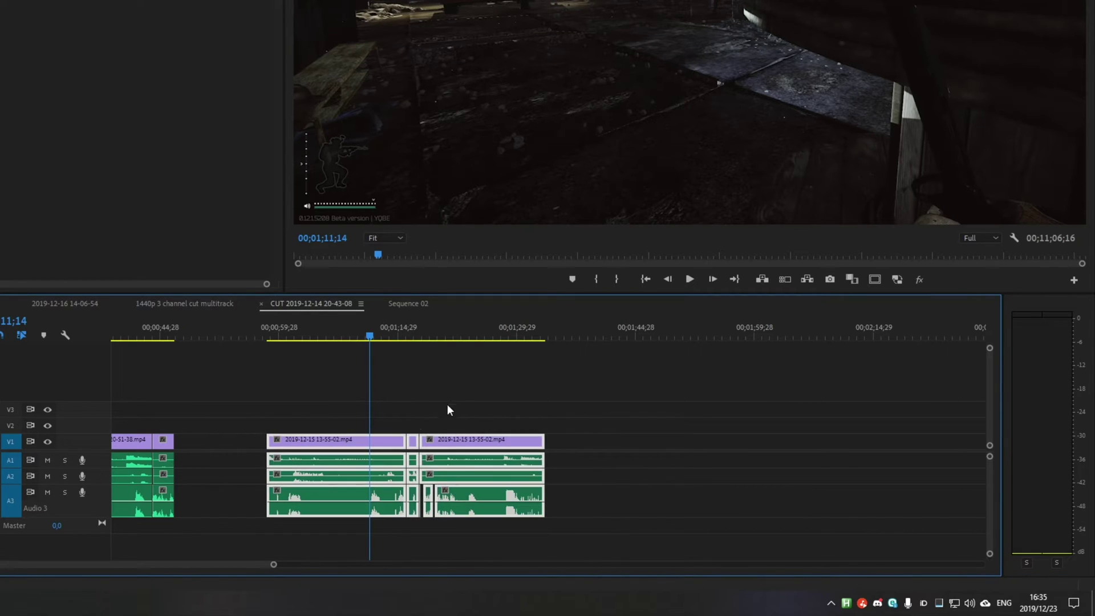
- Paste the copied clips into Sequence 02, zoom to fit, and play from the start
{"action": "left_click", "coordinate": [399, 303]}
{"action": "key", "text": "ctrl+v"}
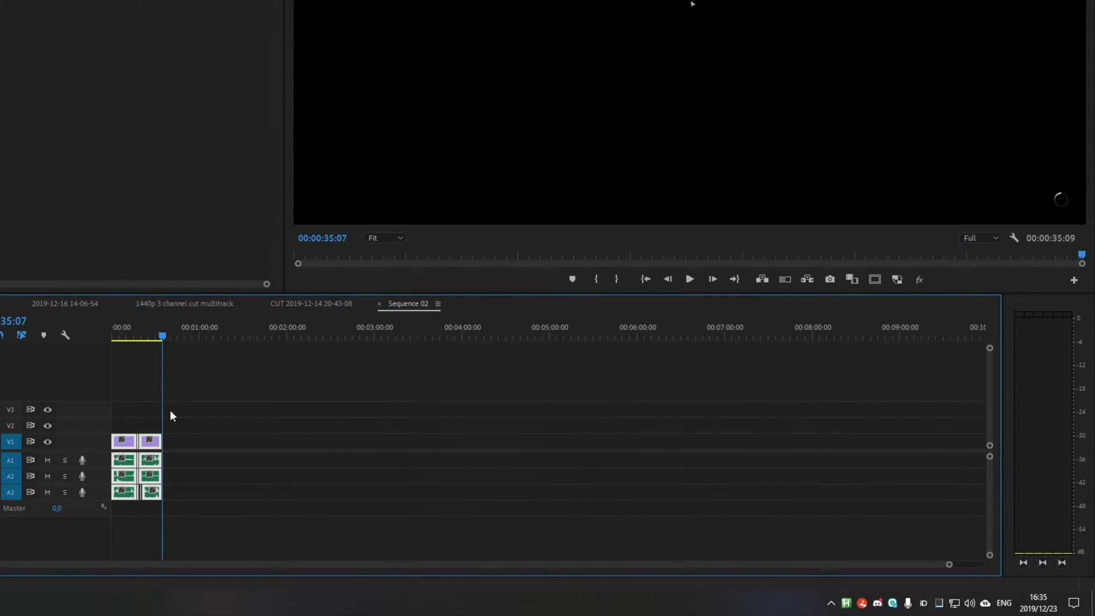
{"action": "key", "text": "="}
{"action": "key", "text": "="}
{"action": "key", "text": "="}
{"action": "key", "text": "="}
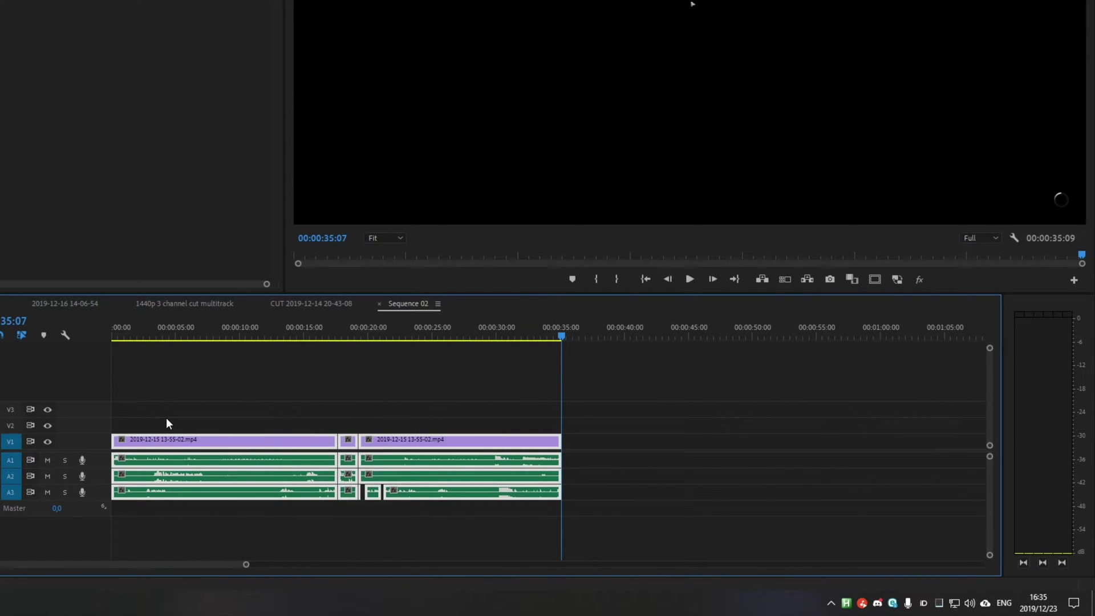
{"action": "left_click", "coordinate": [319, 371]}
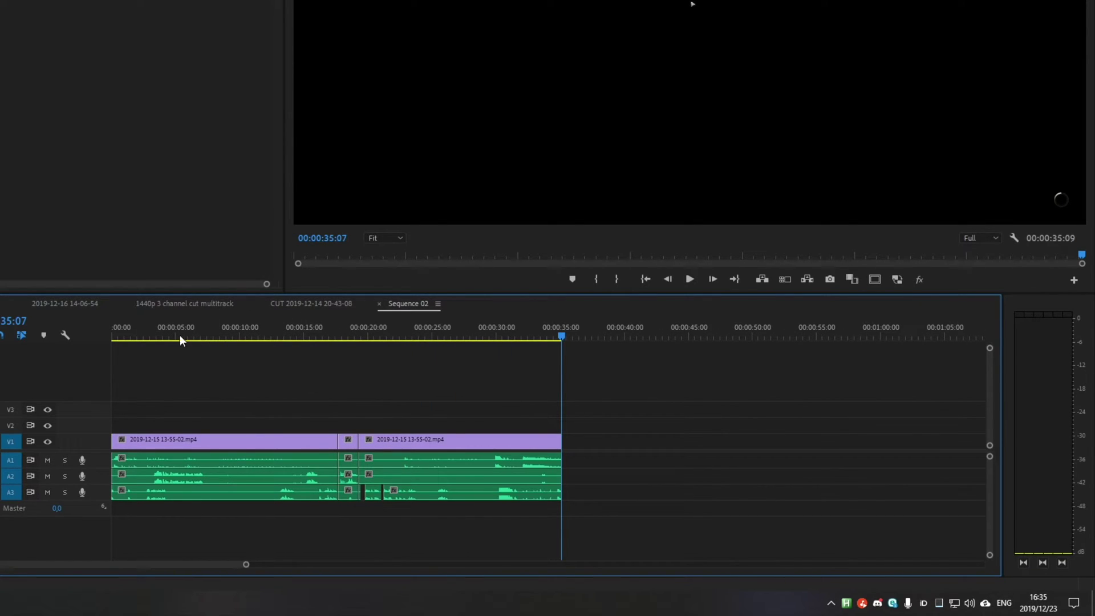
{"action": "left_click_drag", "start_coordinate": [179, 340], "coordinate": [113, 339]}
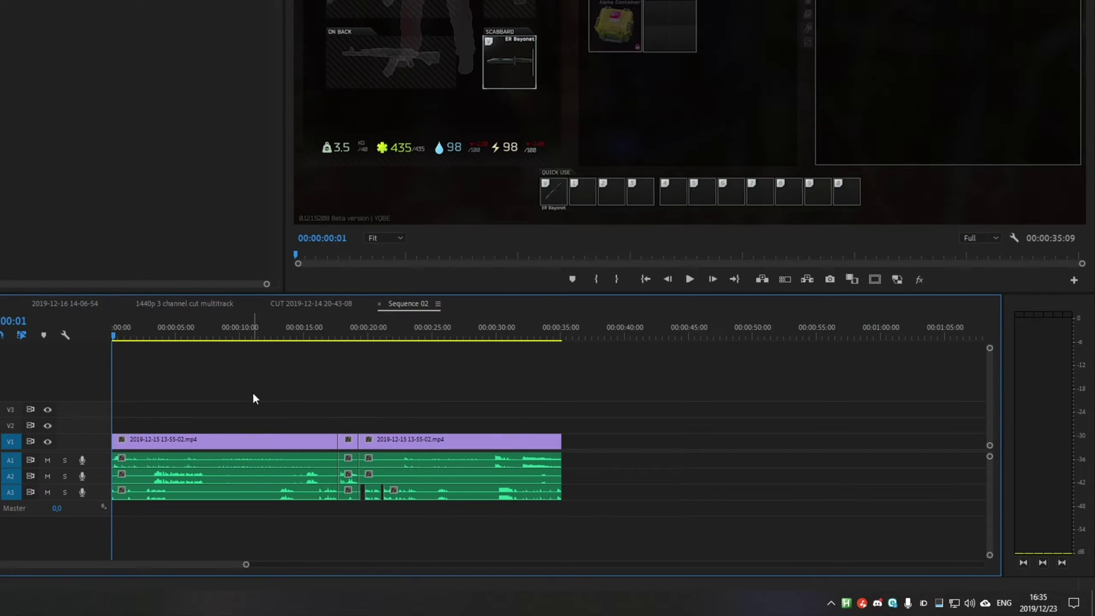
{"action": "key", "text": "space"}
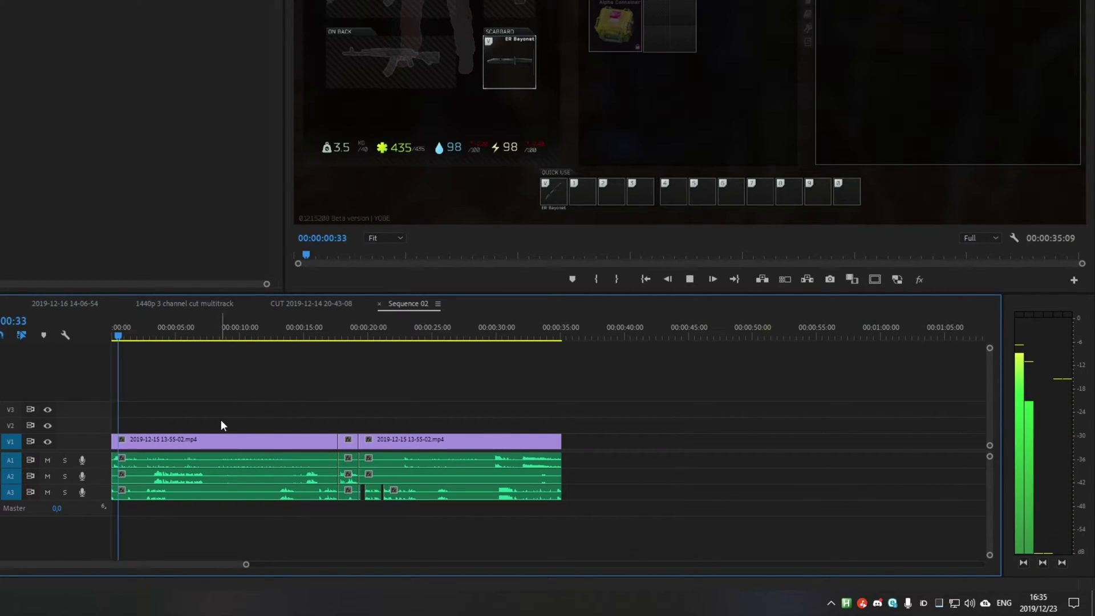
{"action": "left_click", "coordinate": [1057, 368]}
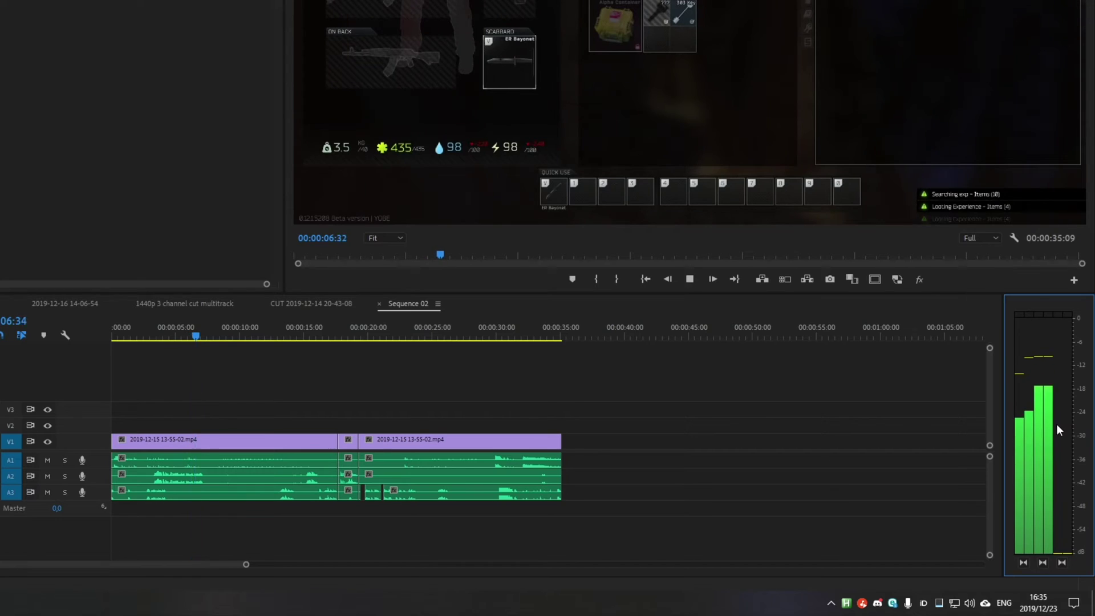
- Mute track A1 to check the other channels play, then unmute it
{"action": "left_click", "coordinate": [215, 465]}
{"action": "left_click_drag", "start_coordinate": [584, 454], "coordinate": [342, 463]}
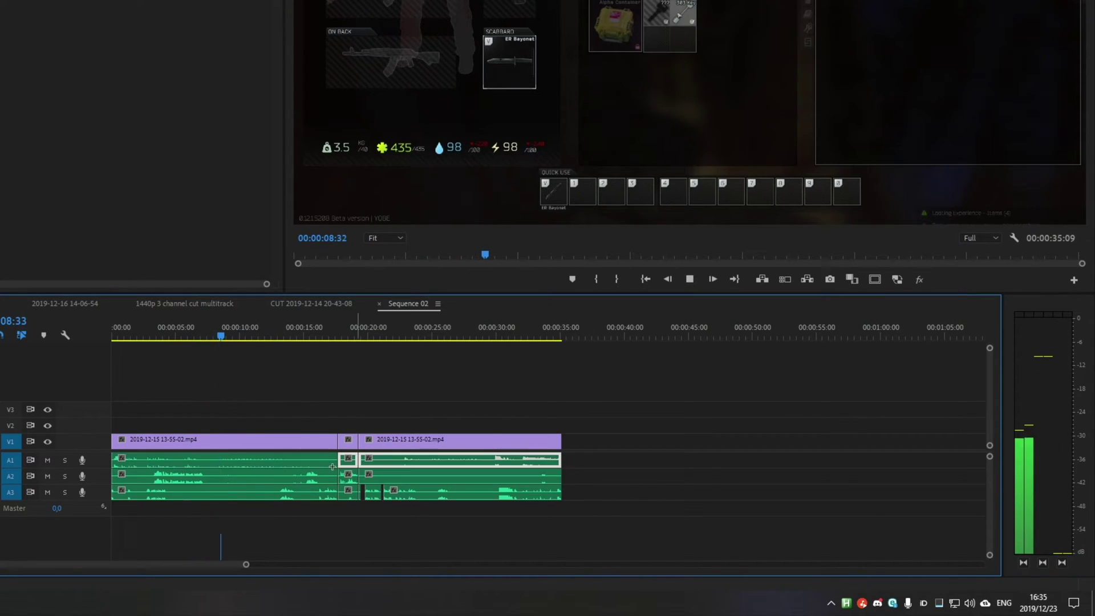
{"action": "left_click", "coordinate": [262, 466], "text": "shift"}
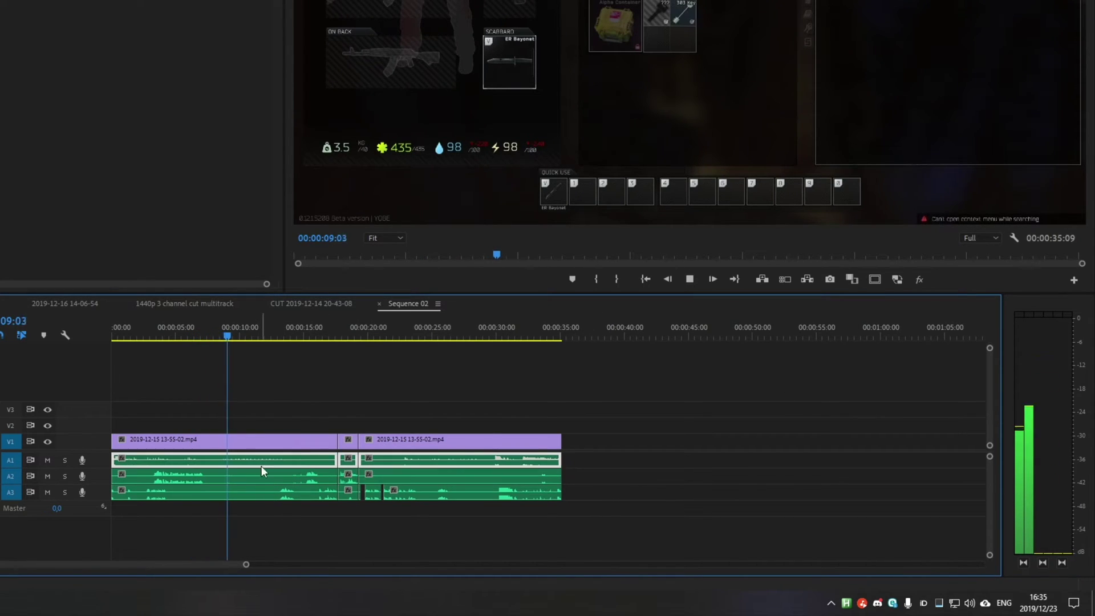
{"action": "left_click", "coordinate": [46, 460]}
{"action": "left_click", "coordinate": [354, 407]}
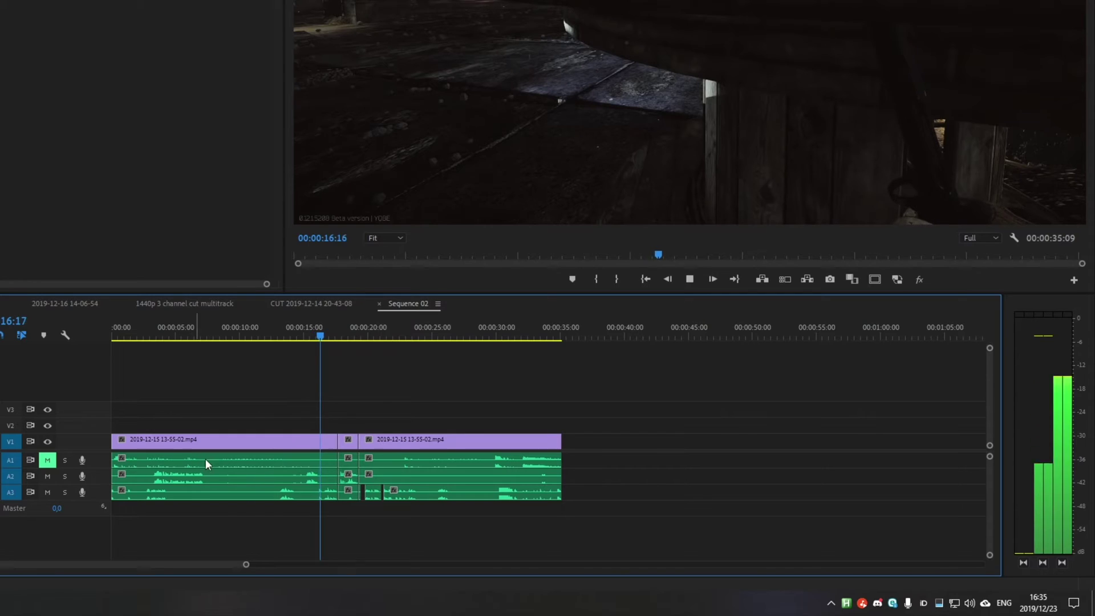
{"action": "key", "text": "space"}
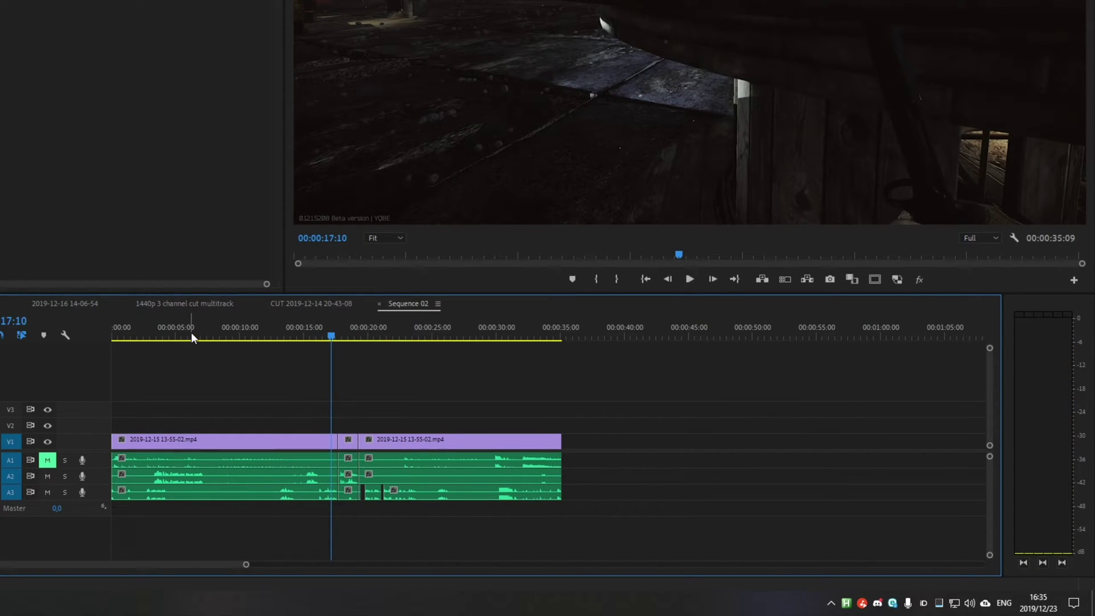
{"action": "left_click", "coordinate": [113, 334]}
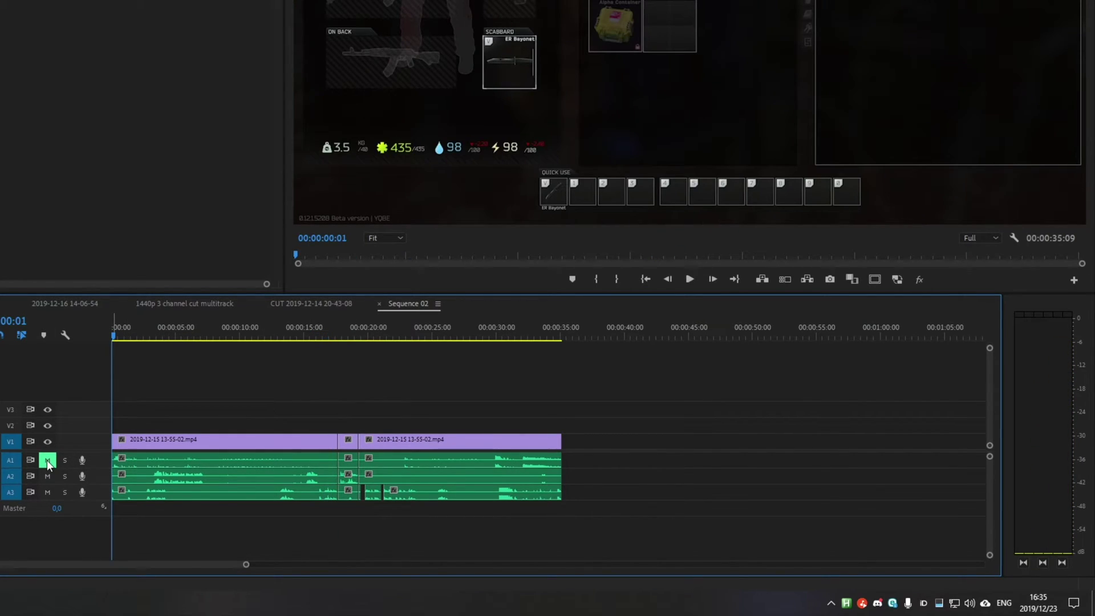
{"action": "left_click", "coordinate": [47, 460]}
- Enable monitoring of all three audio channels on the audio meters
{"action": "left_click", "coordinate": [1054, 438]}
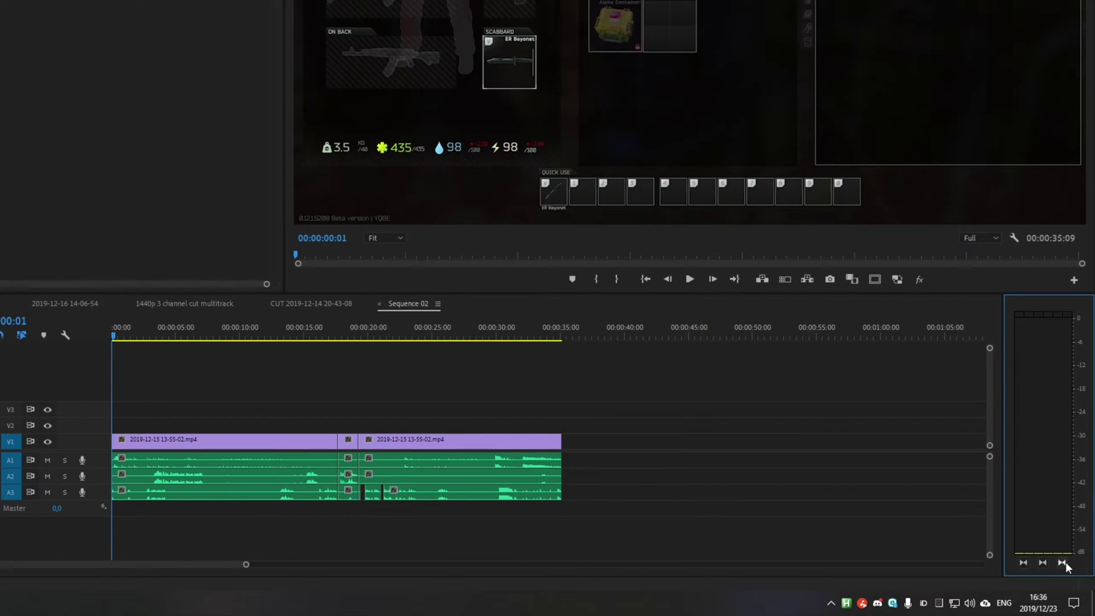
{"action": "left_click", "coordinate": [1024, 563]}
{"action": "left_click", "coordinate": [1042, 562]}
{"action": "left_click", "coordinate": [1060, 563]}
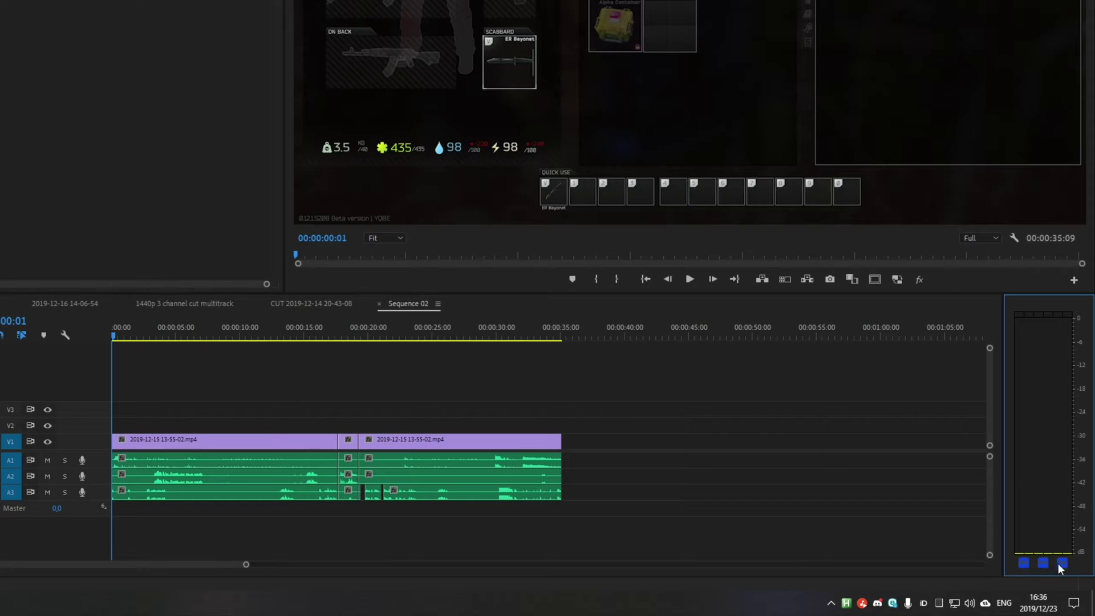
- Play Sequence 02, replay from about 3 seconds to 00:00:05:18, and zoom the timeline in
{"action": "left_click", "coordinate": [832, 485]}
{"action": "key", "text": "space"}
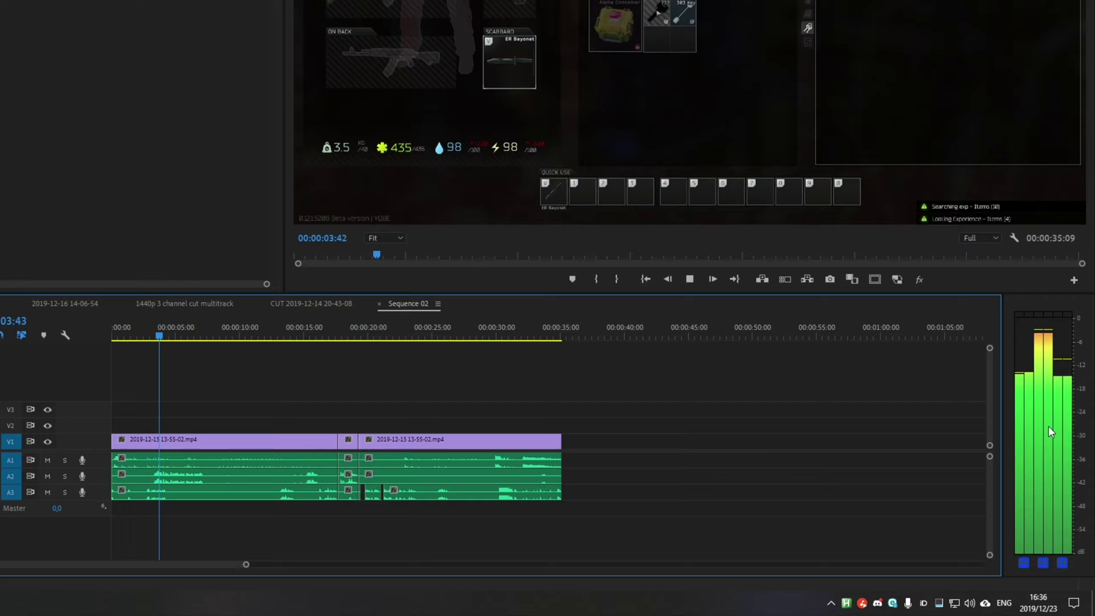
{"action": "key", "text": "space"}
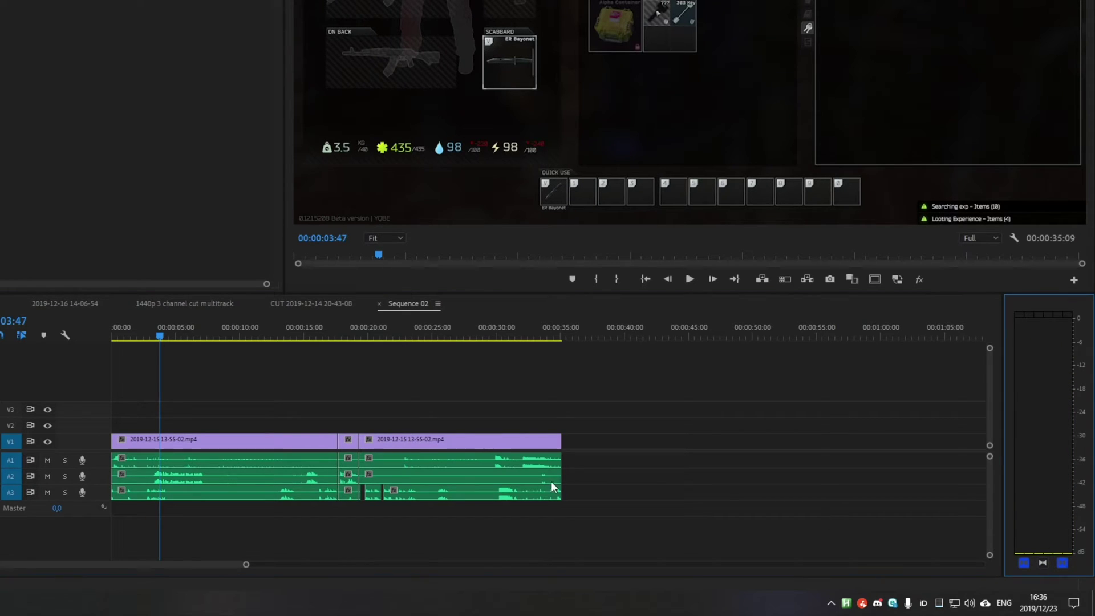
{"action": "left_click", "coordinate": [146, 335]}
{"action": "key", "text": "space"}
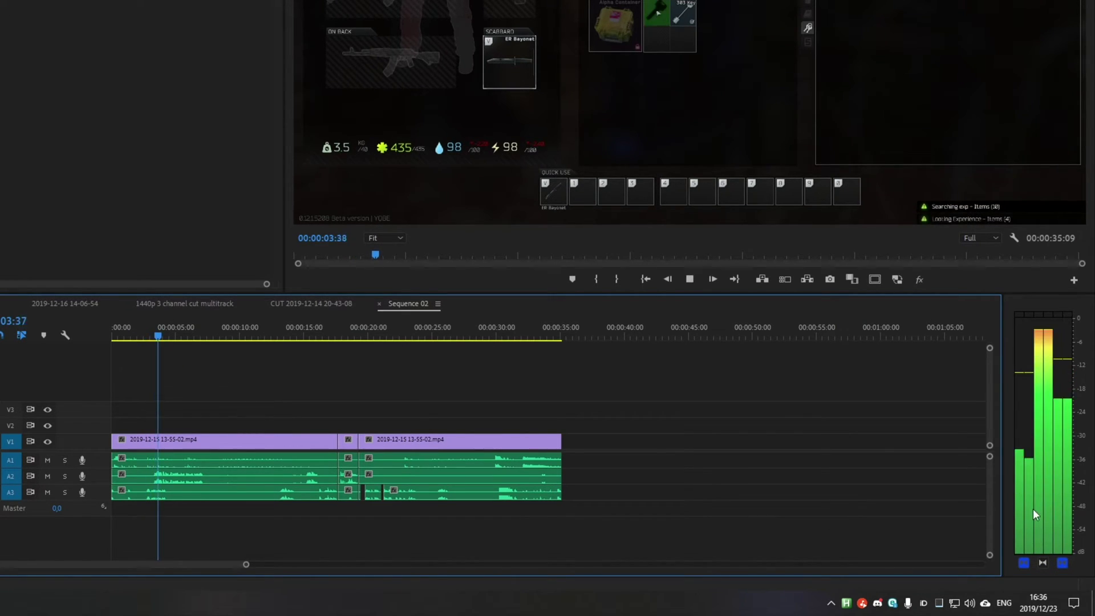
{"action": "key", "text": "space"}
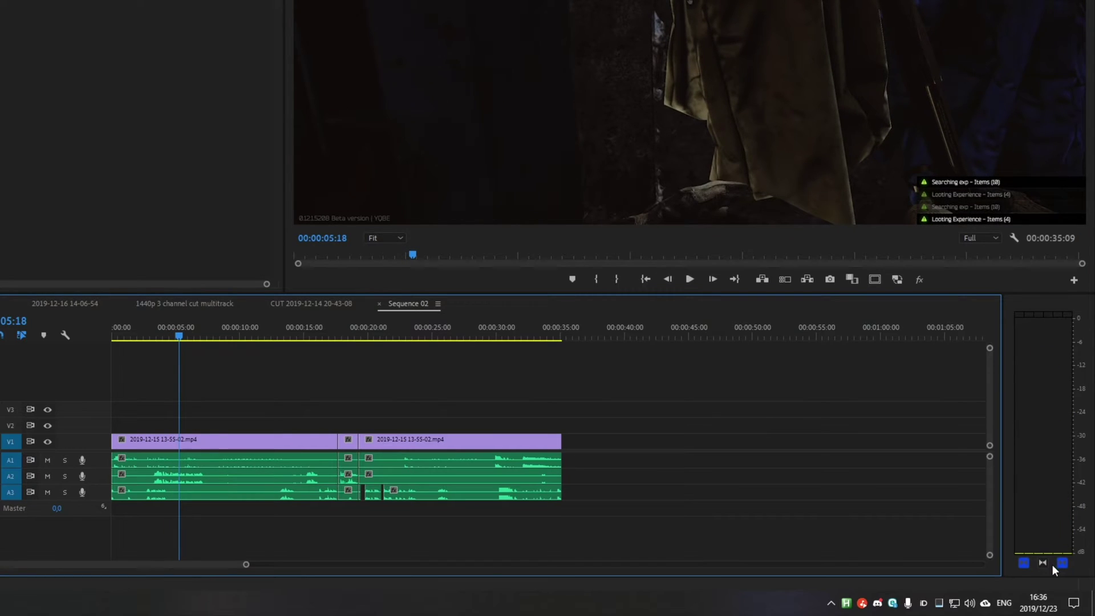
{"action": "key", "text": "equal"}
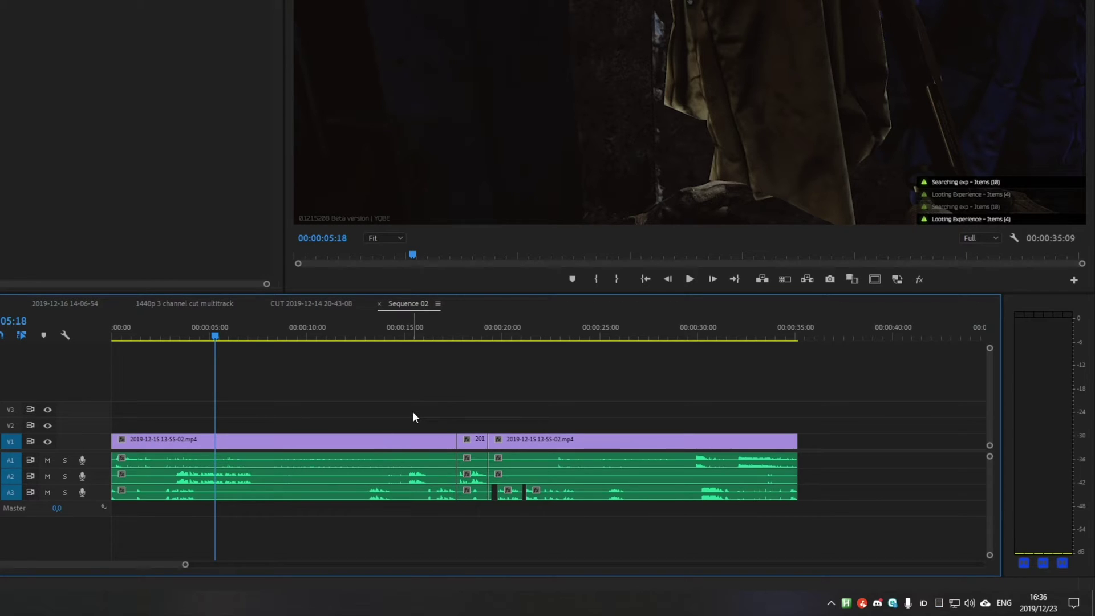
- Save the project and open Export Settings for Sequence 02
{"action": "key", "text": "ctrl+s"}
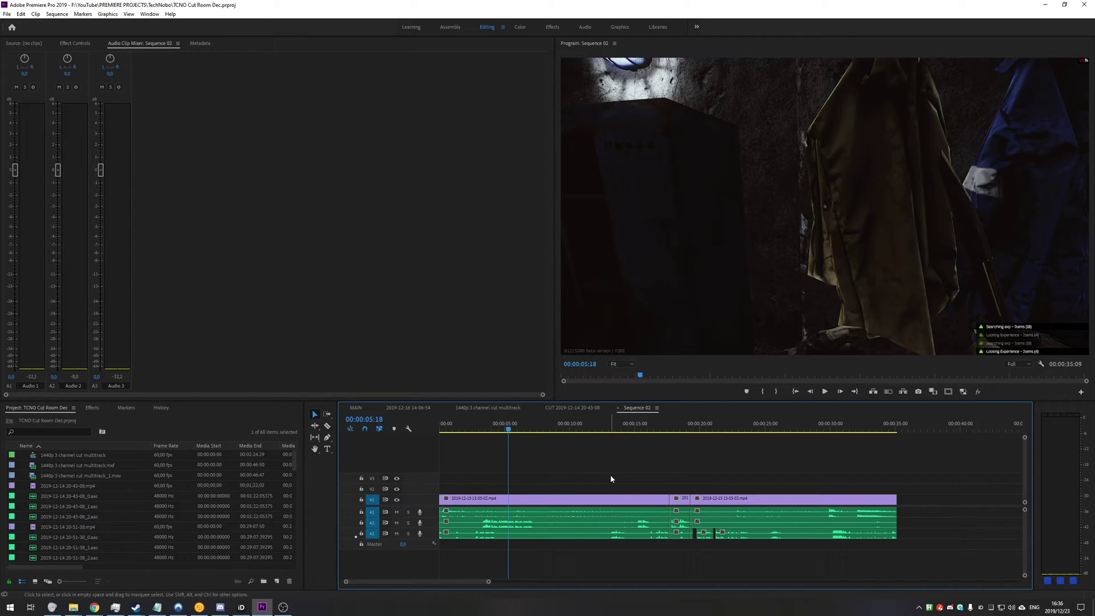
{"action": "key", "text": "ctrl+m"}
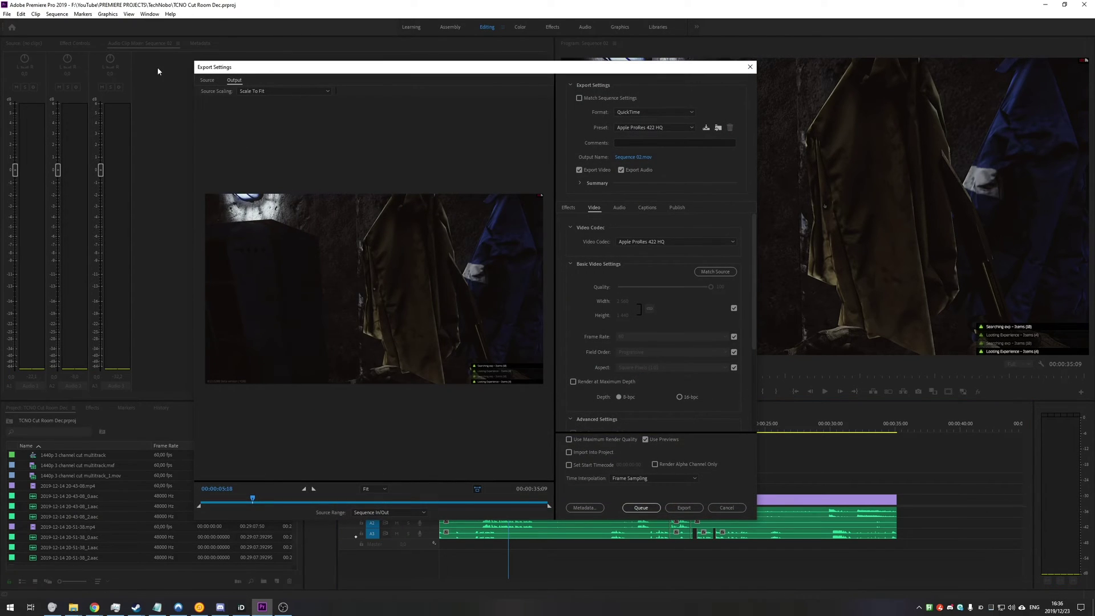
{"action": "left_click_drag", "start_coordinate": [282, 74], "coordinate": [350, 104]}
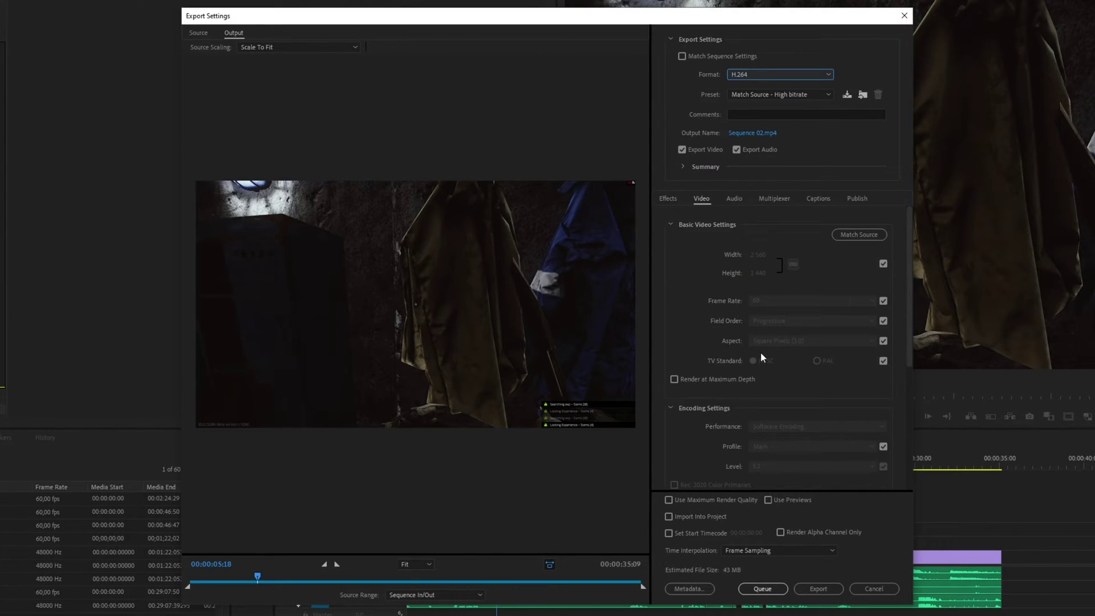
- Review the H.264 audio Channels and Stereo Mode options, keeping Stereo and Normal
{"action": "left_click", "coordinate": [738, 197]}
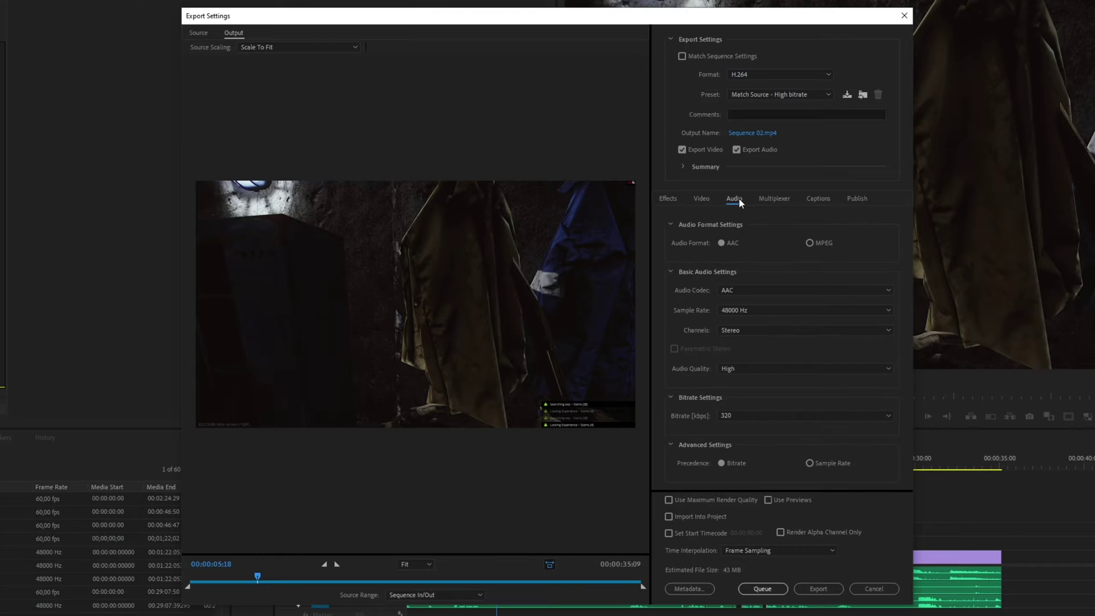
{"action": "left_click", "coordinate": [719, 332]}
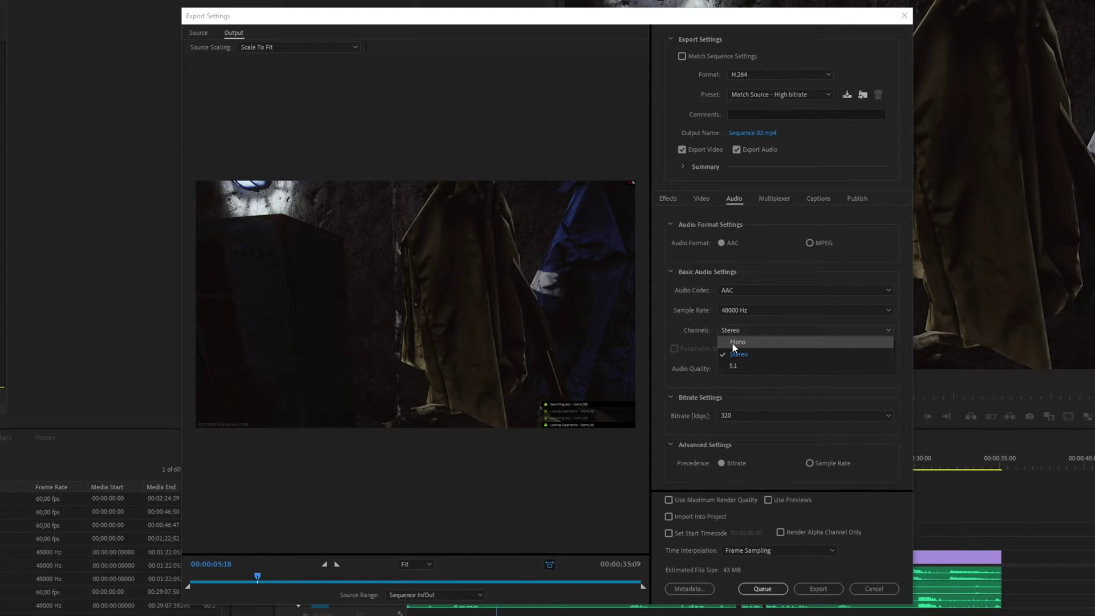
{"action": "left_click", "coordinate": [699, 344]}
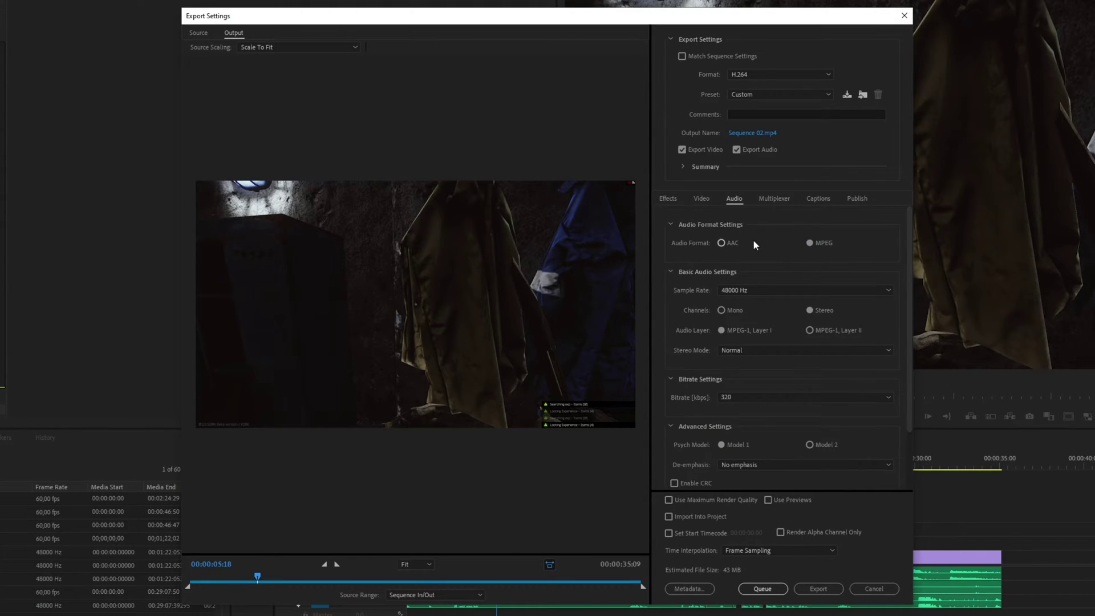
{"action": "left_click", "coordinate": [747, 349]}
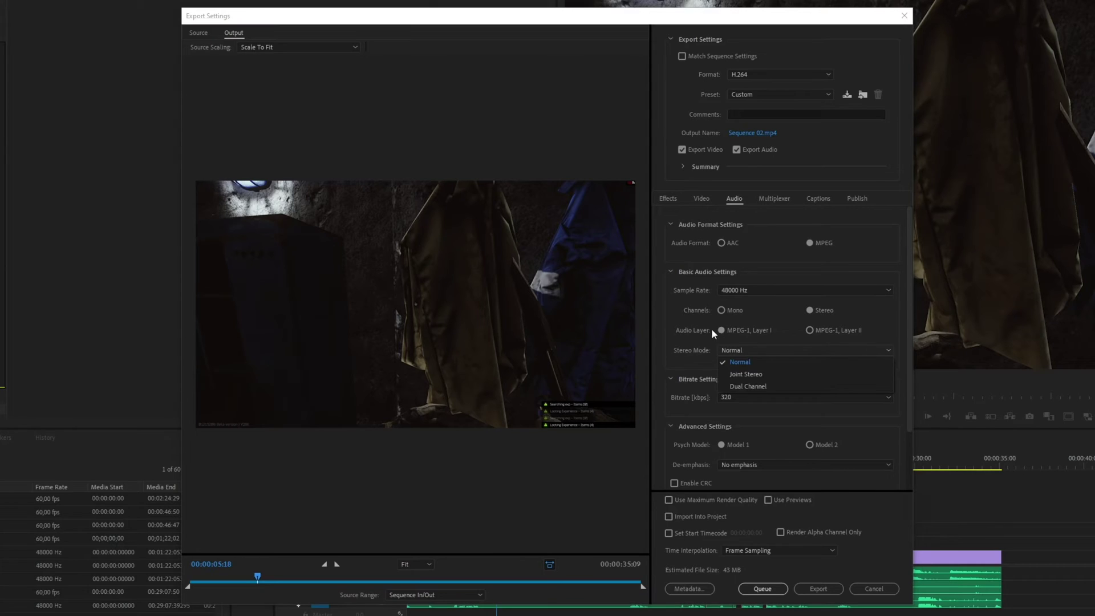
{"action": "left_click", "coordinate": [703, 327]}
- Set audio back to AAC and try Voukoder R2, inspecting its audio channel options
{"action": "left_click", "coordinate": [730, 243]}
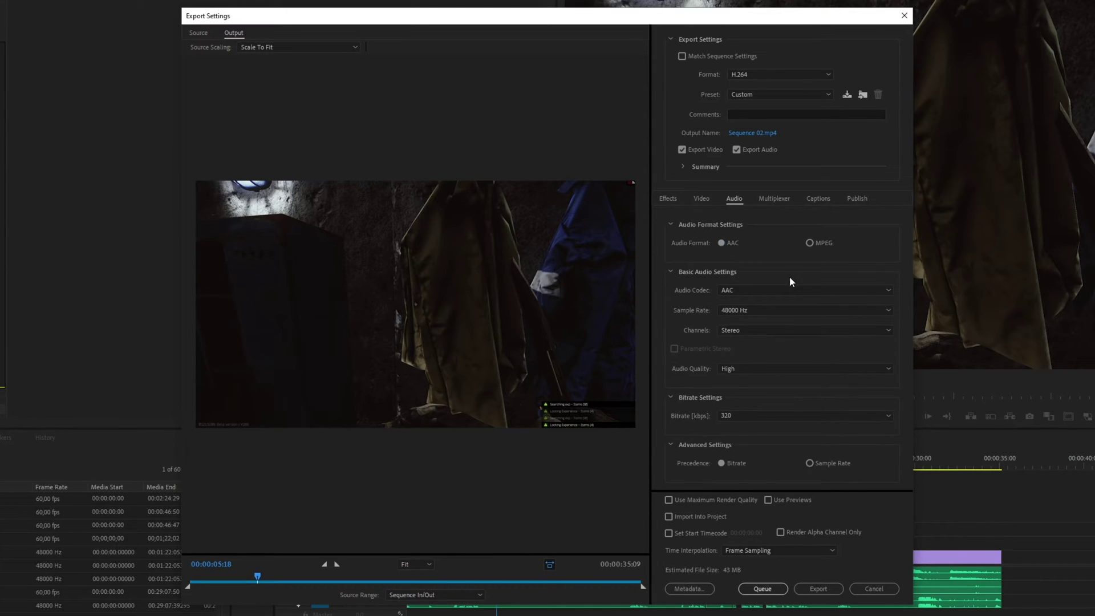
{"action": "left_click", "coordinate": [773, 74]}
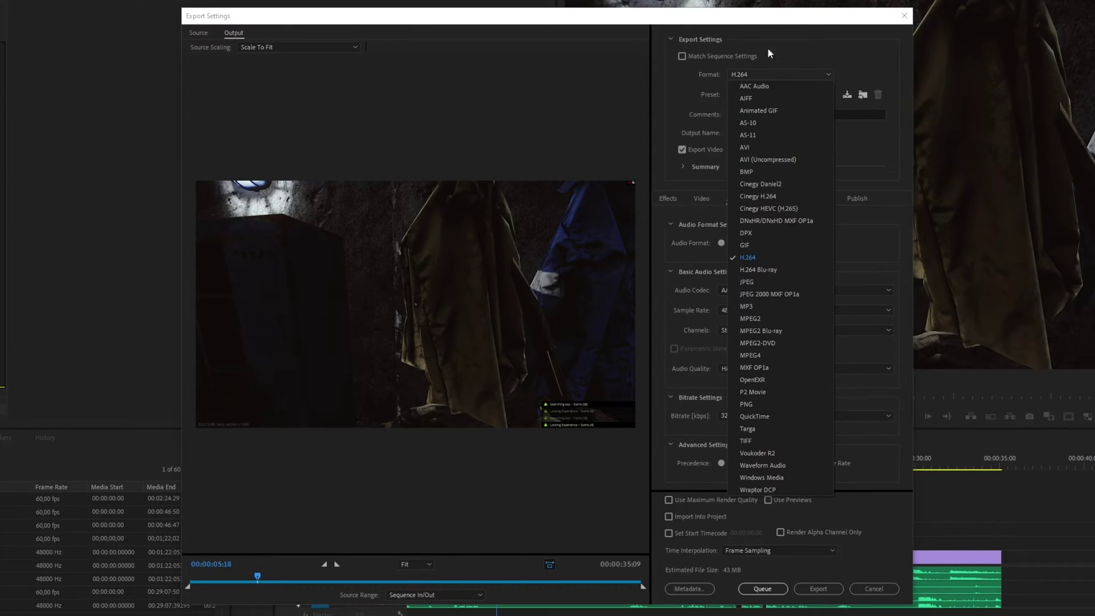
{"action": "left_click", "coordinate": [759, 453]}
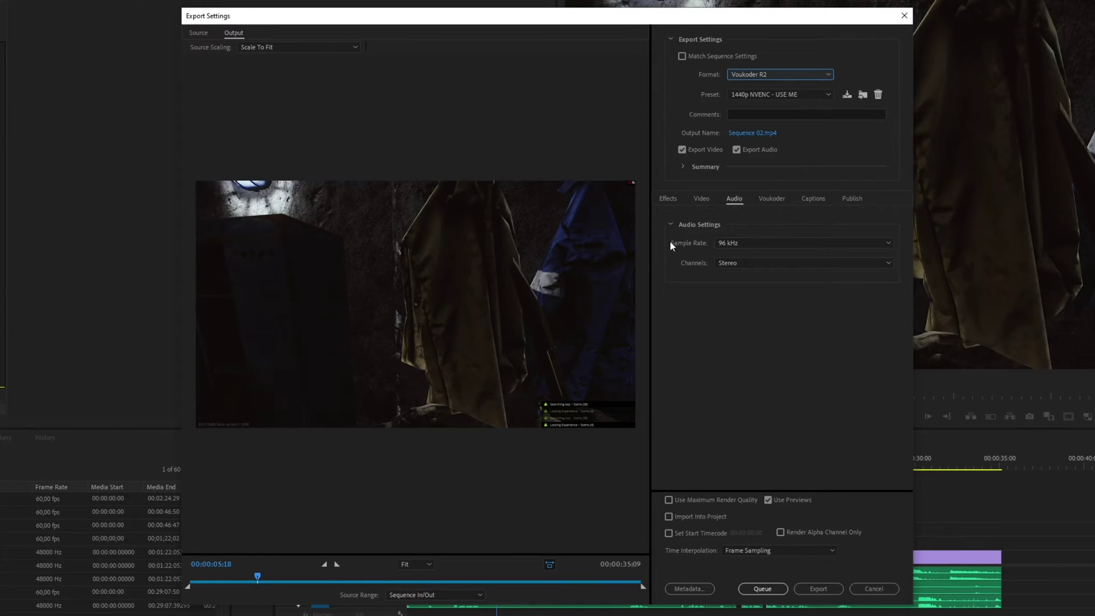
{"action": "left_click", "coordinate": [747, 262]}
{"action": "left_click", "coordinate": [844, 380]}
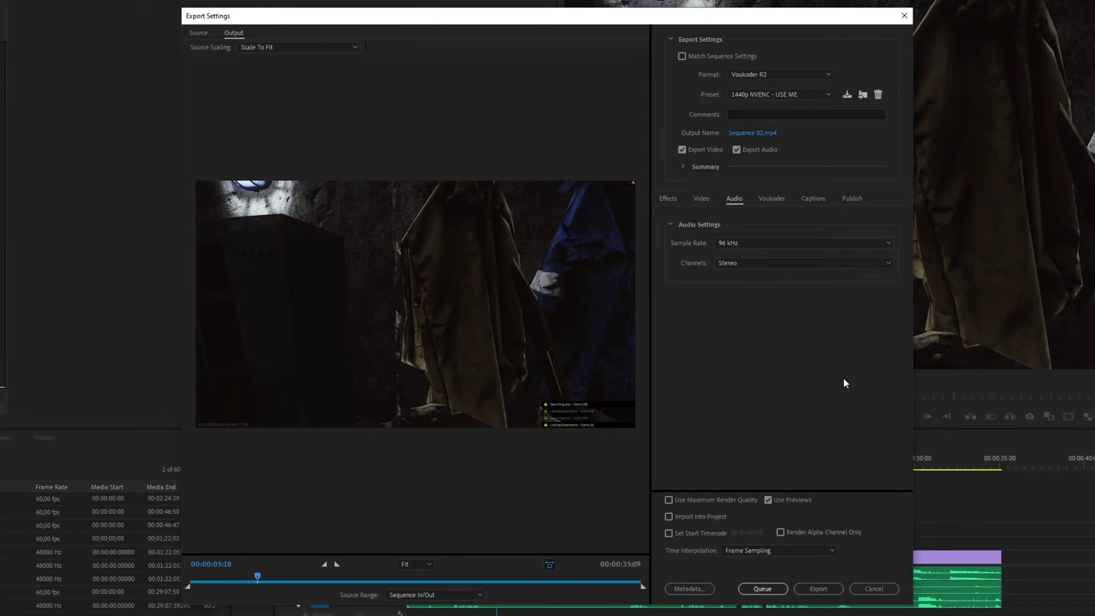
{"action": "left_click", "coordinate": [751, 263]}
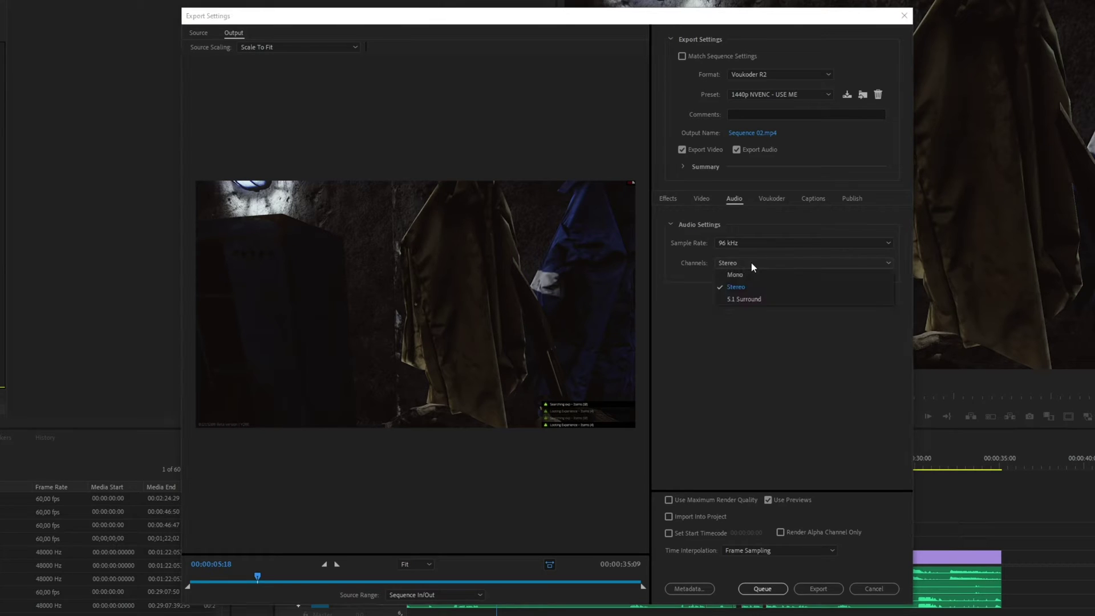
{"action": "left_click", "coordinate": [754, 336]}
- Switch the export format to Cinegy Daniel2 and load the 1440p CPU preset
{"action": "left_click", "coordinate": [766, 71]}
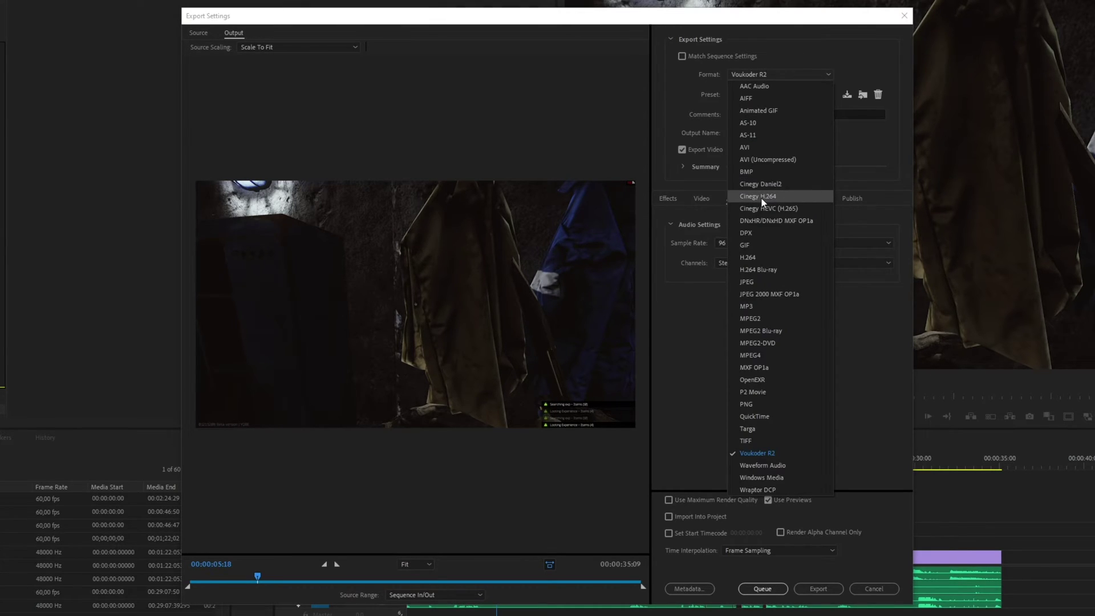
{"action": "left_click", "coordinate": [768, 185]}
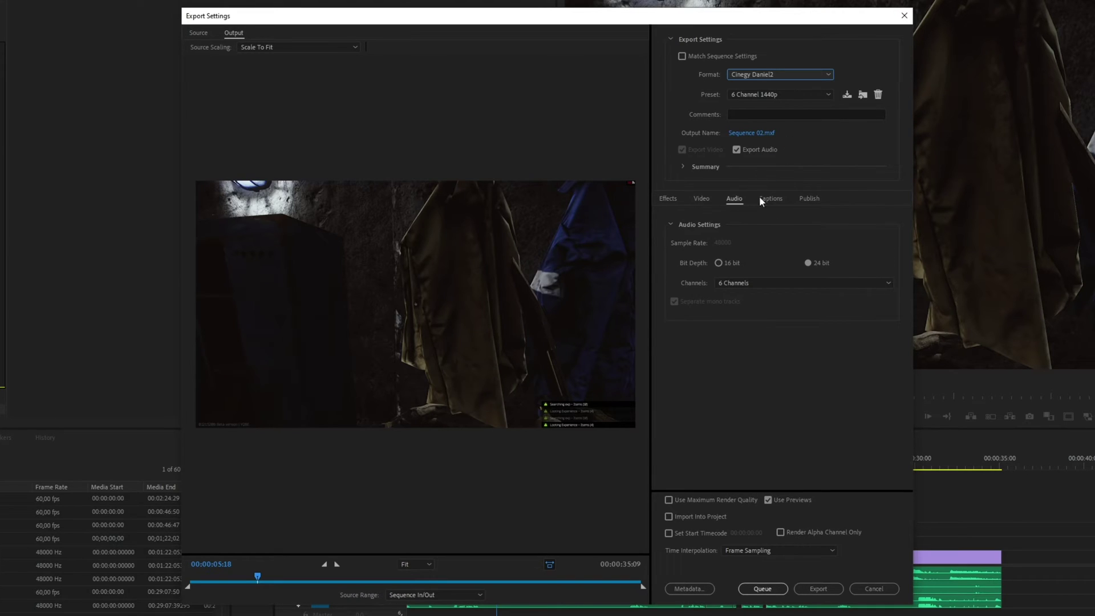
{"action": "left_click", "coordinate": [779, 75]}
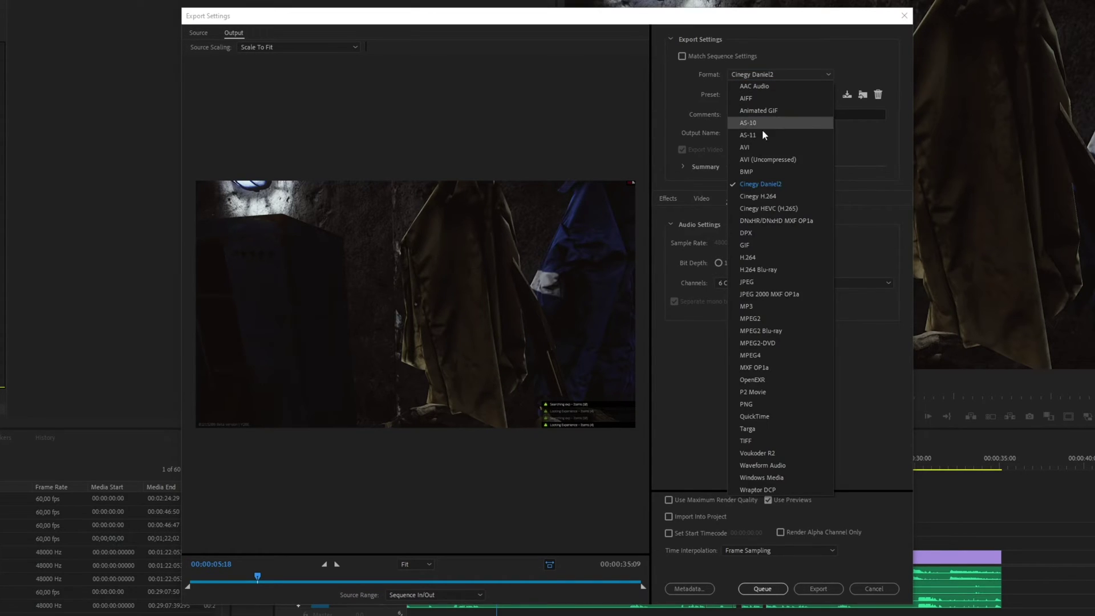
{"action": "left_click", "coordinate": [771, 188]}
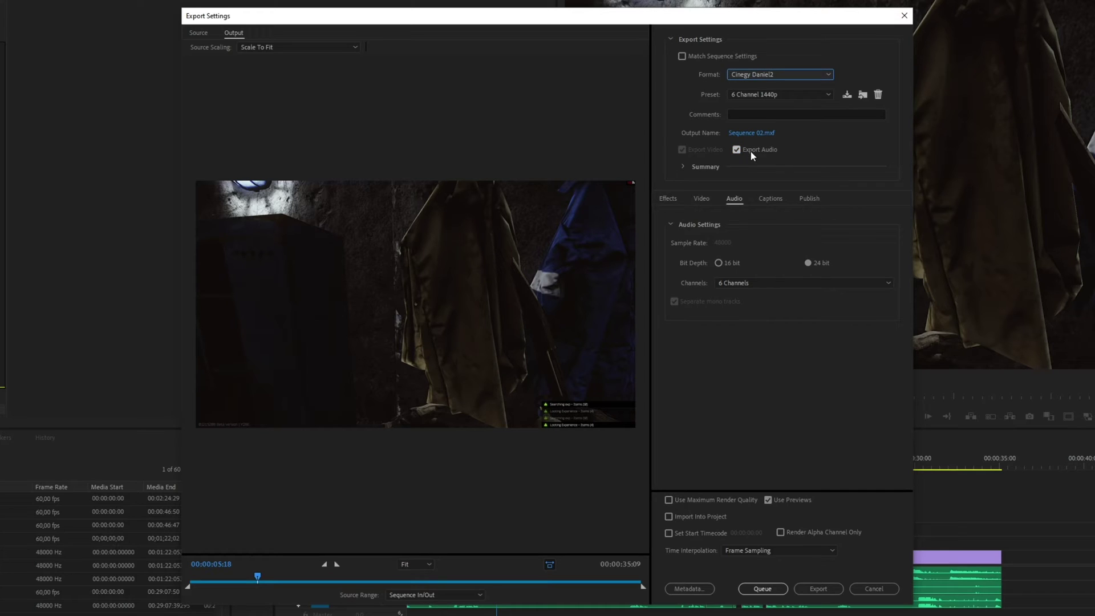
{"action": "scroll", "coordinate": [761, 94], "scroll_direction": "down", "scroll_amount": 1}
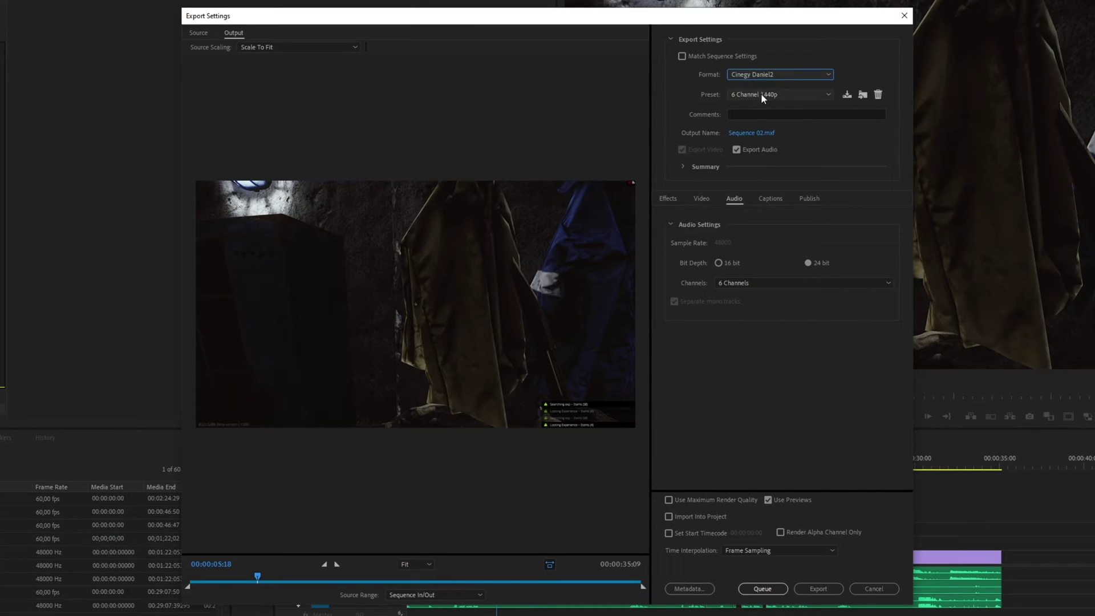
{"action": "left_click", "coordinate": [702, 198]}
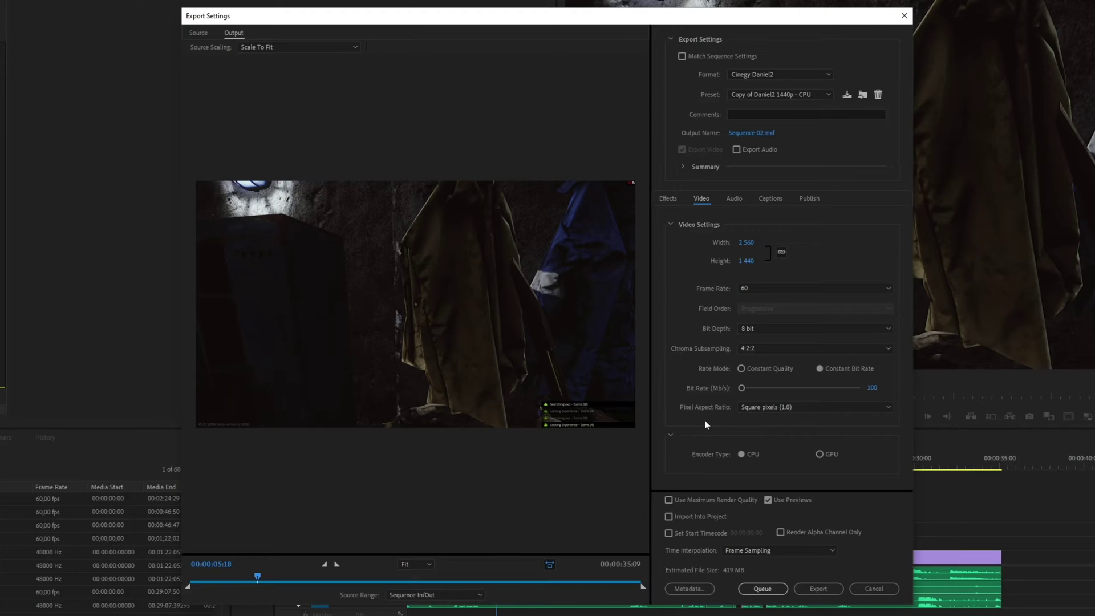
- Turn audio export back on and set the audio channels to 6 Channels
{"action": "left_click", "coordinate": [737, 149]}
{"action": "left_click", "coordinate": [735, 197]}
{"action": "left_click", "coordinate": [731, 282]}
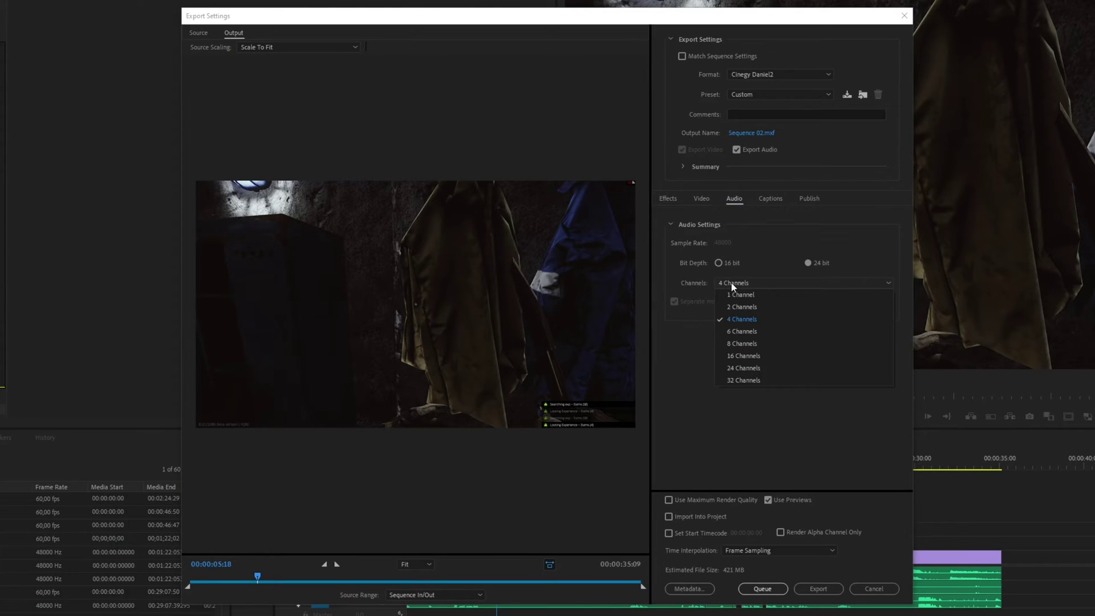
{"action": "left_click", "coordinate": [751, 333]}
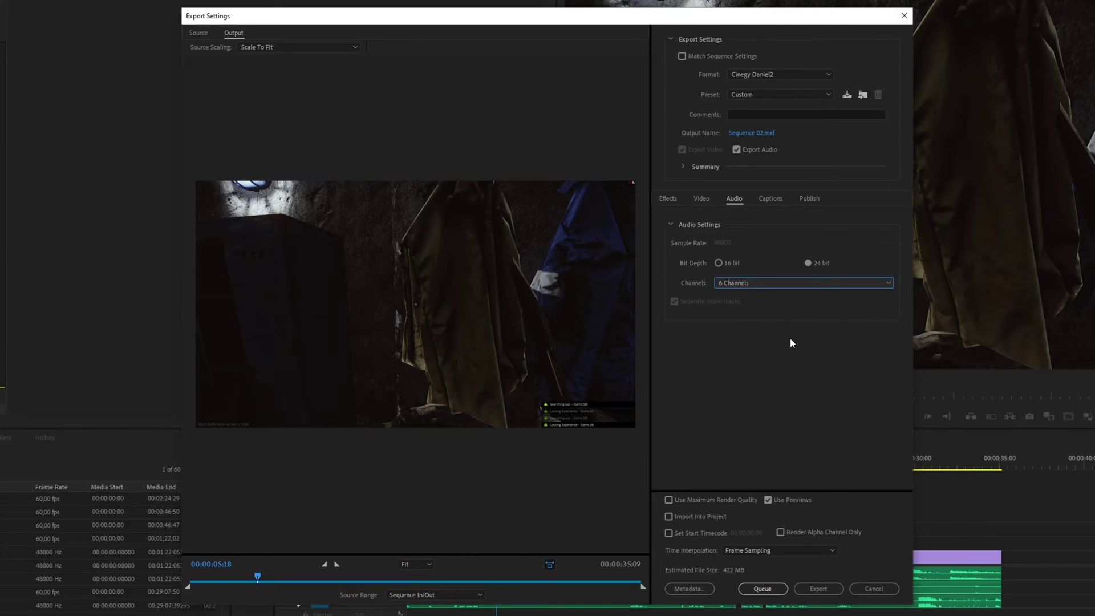
{"action": "left_click", "coordinate": [828, 374]}
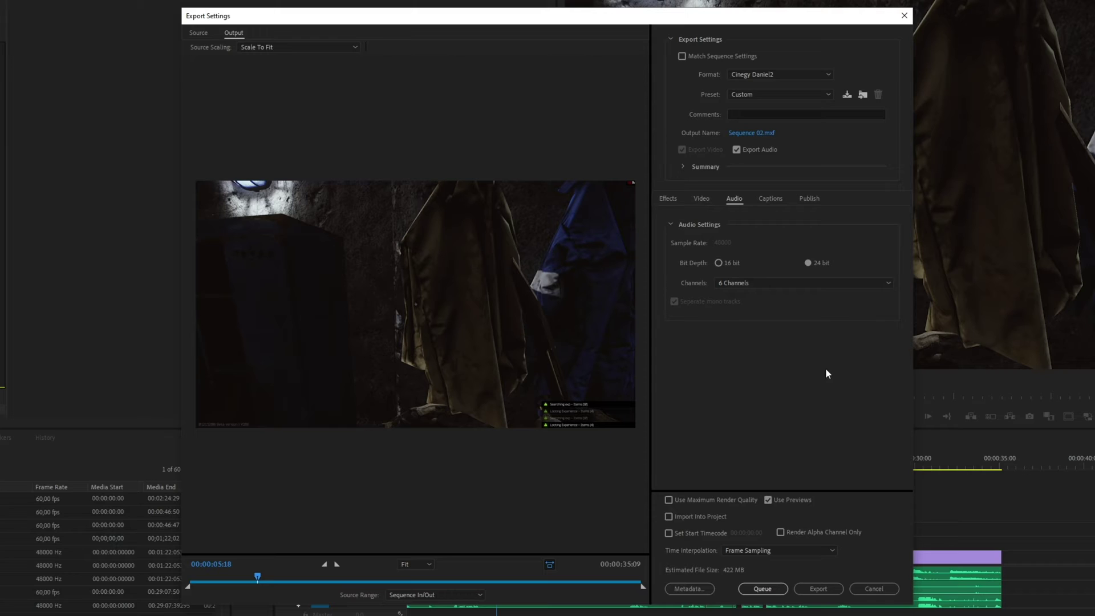
- Switch the export format to QuickTime with the GoPro CineForm YUV 10-bit preset
{"action": "left_click", "coordinate": [783, 72]}
{"action": "left_click", "coordinate": [754, 416]}
{"action": "left_click", "coordinate": [778, 94]}
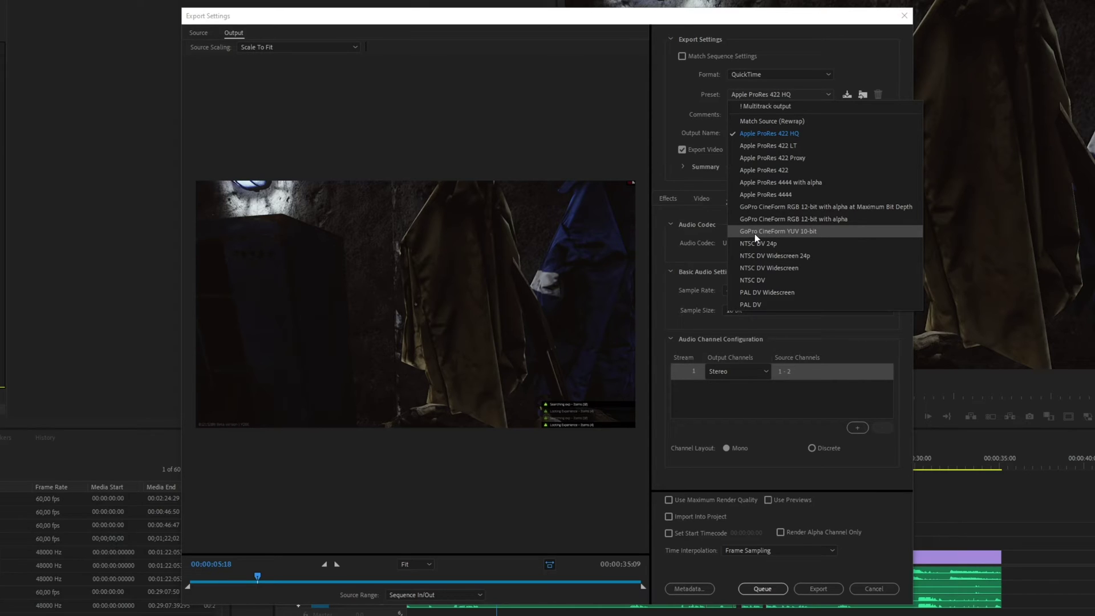
{"action": "left_click", "coordinate": [796, 234]}
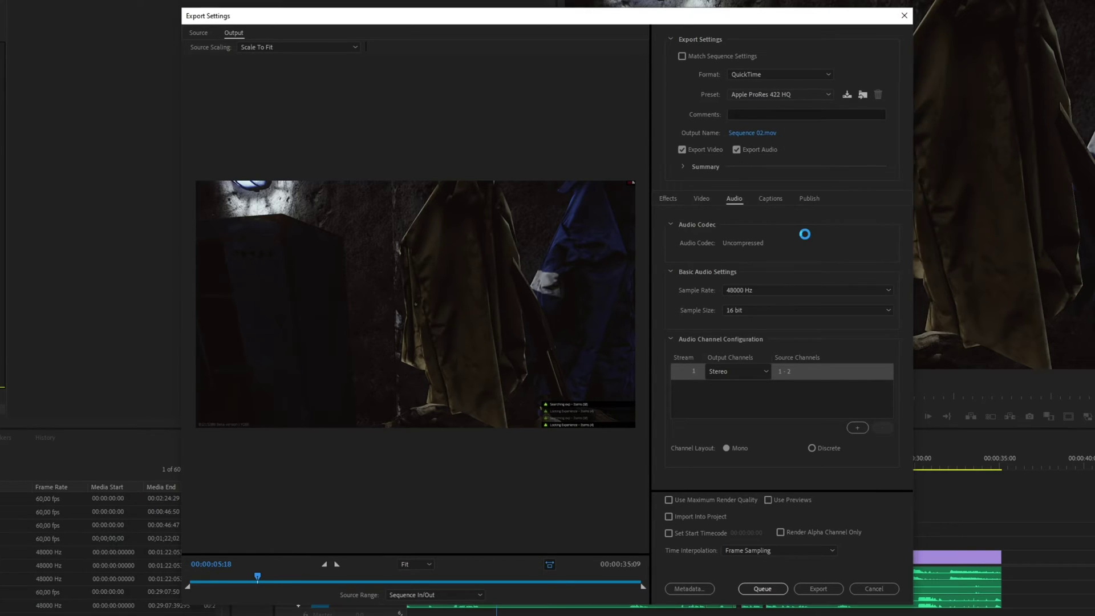
{"action": "left_click", "coordinate": [780, 94]}
{"action": "left_click", "coordinate": [780, 94]}
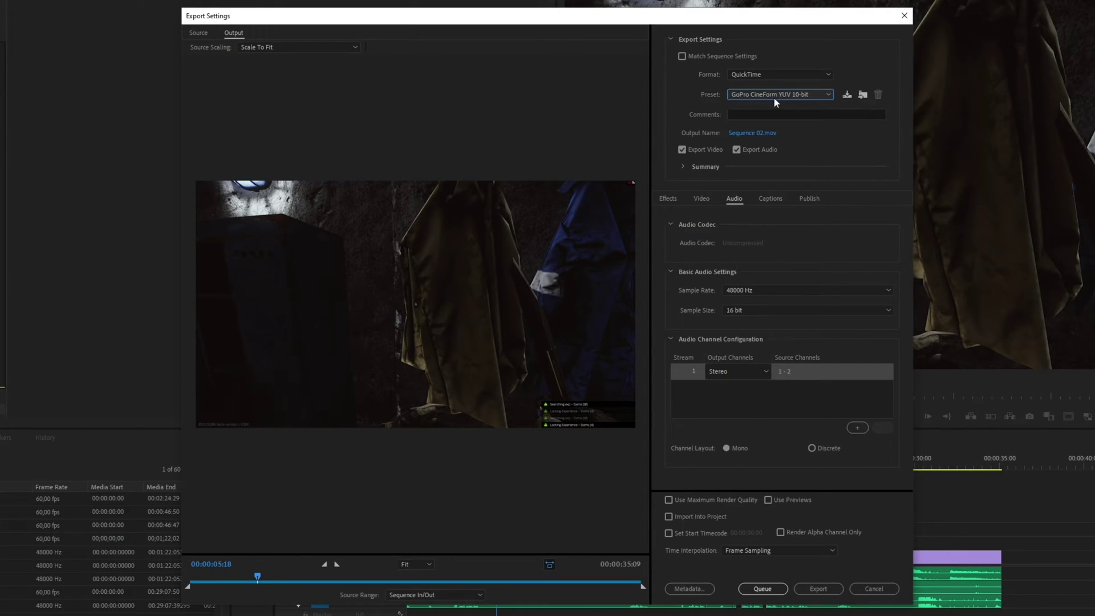
{"action": "left_click", "coordinate": [701, 199]}
{"action": "scroll", "coordinate": [687, 311], "scroll_direction": "down", "scroll_amount": 3}
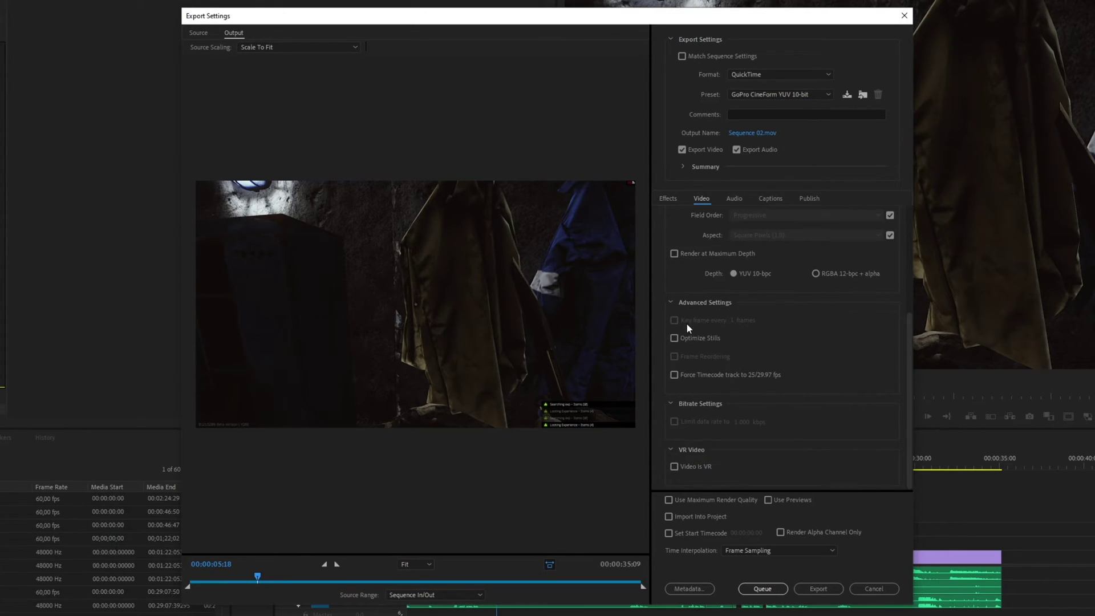
{"action": "scroll", "coordinate": [693, 354], "scroll_direction": "up", "scroll_amount": 3}
- Keep the audio sample rate at 48000 Hz and set sample size to 24 bit
{"action": "left_click", "coordinate": [734, 198]}
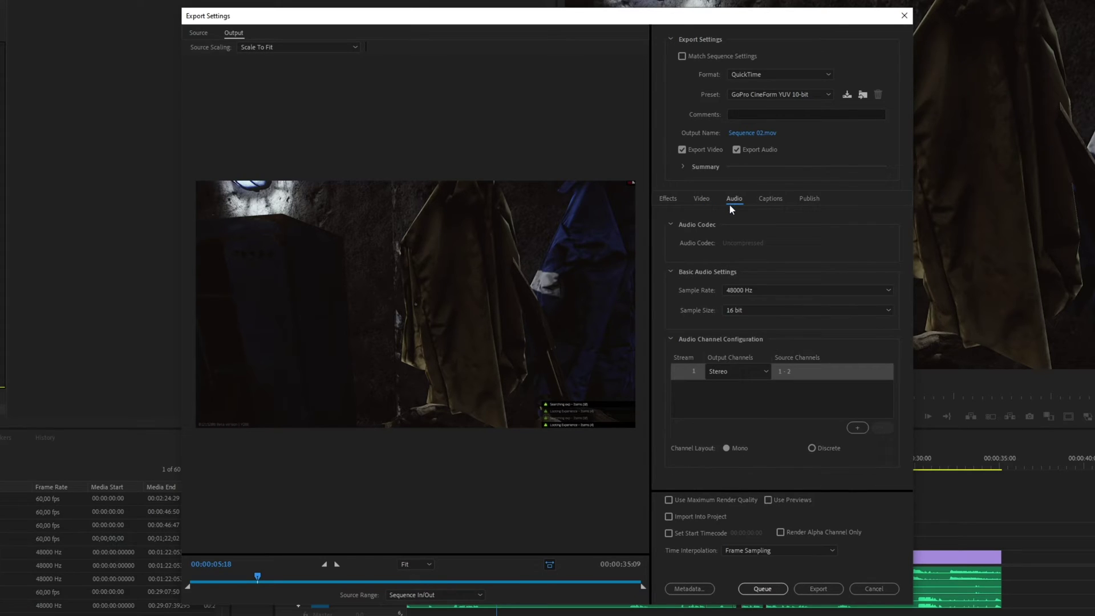
{"action": "left_click", "coordinate": [744, 290]}
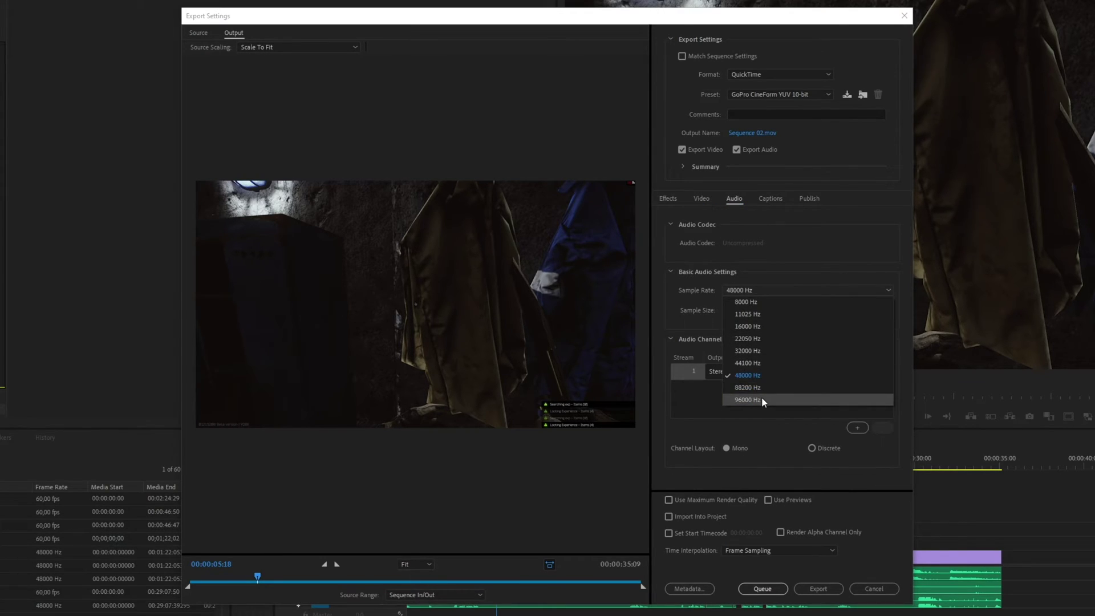
{"action": "left_click", "coordinate": [747, 375]}
{"action": "left_click", "coordinate": [735, 309]}
{"action": "left_click", "coordinate": [770, 347]}
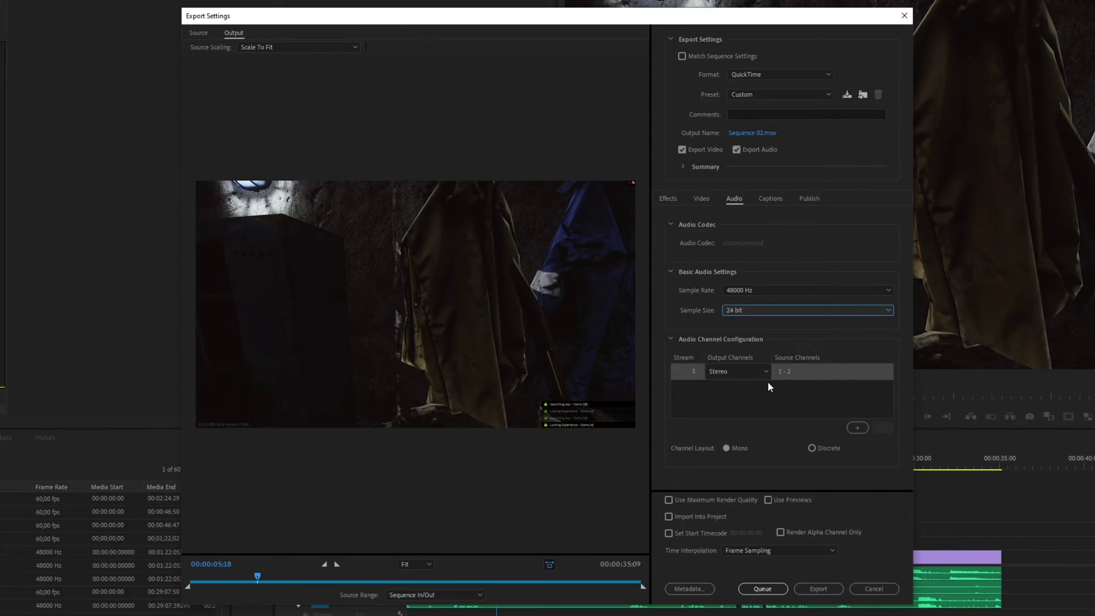
- Switch the preset to Apple ProRes 422 and set the audio sample size to 24 bit again
{"action": "left_click", "coordinate": [781, 95]}
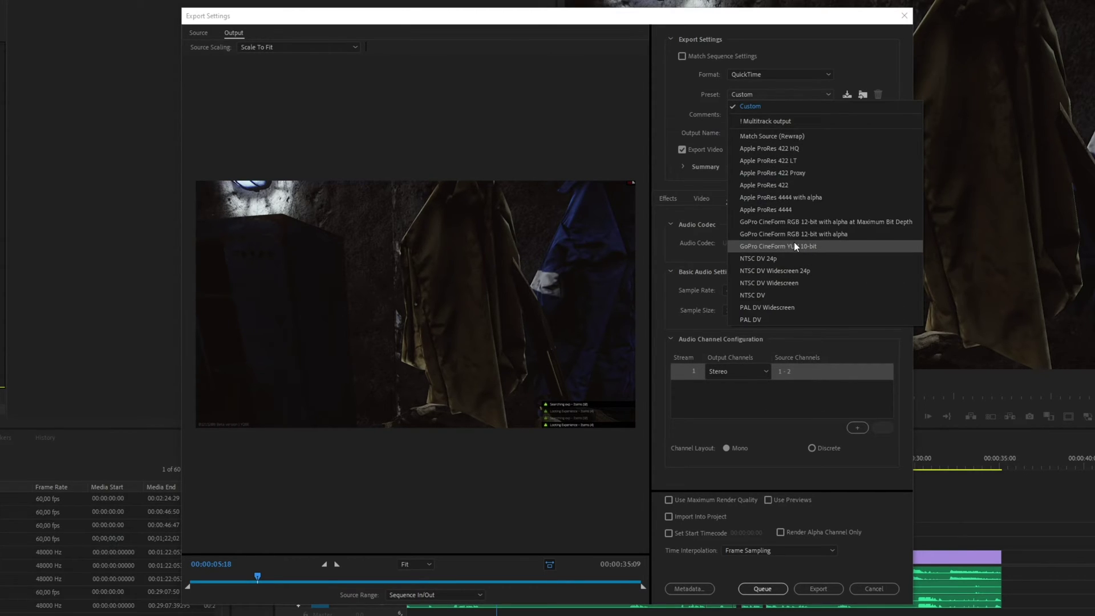
{"action": "left_click", "coordinate": [793, 185]}
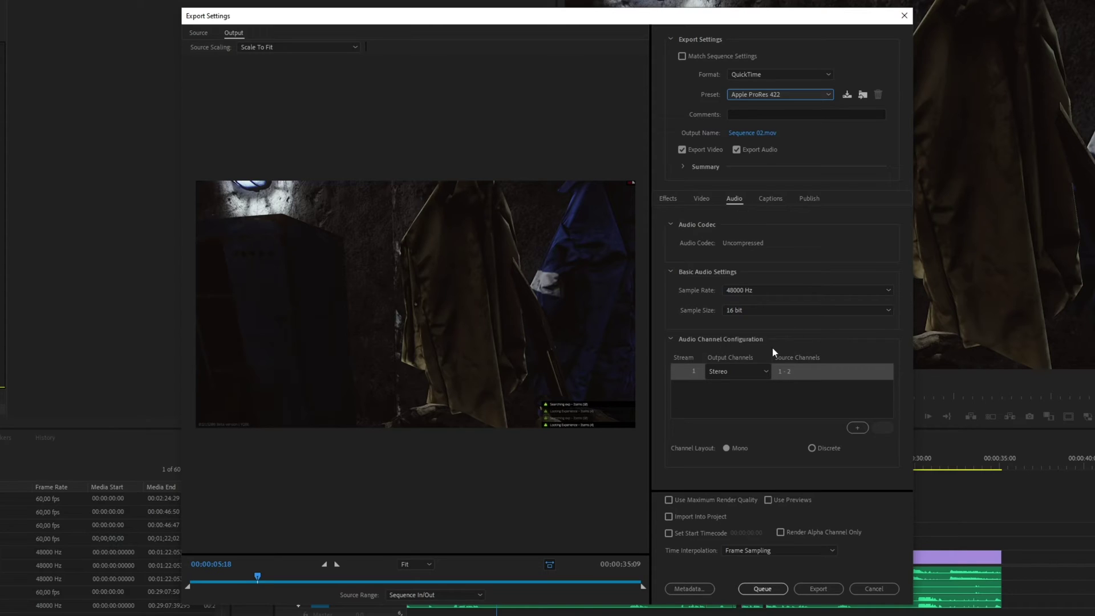
{"action": "left_click", "coordinate": [706, 203]}
{"action": "scroll", "coordinate": [758, 402], "scroll_direction": "down", "scroll_amount": 5}
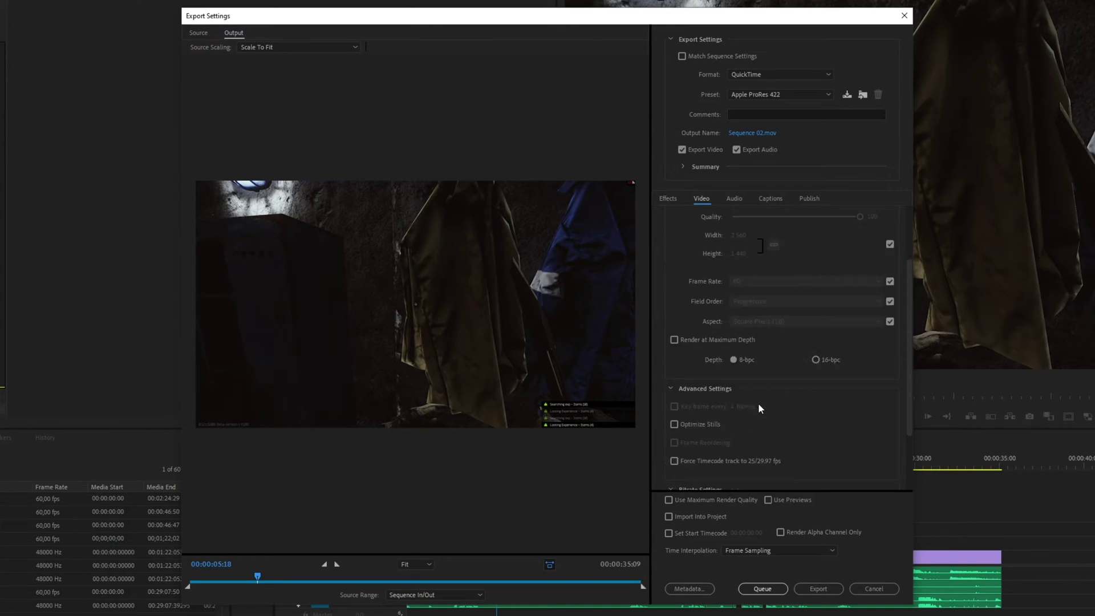
{"action": "scroll", "coordinate": [757, 405], "scroll_direction": "up", "scroll_amount": 5}
{"action": "left_click", "coordinate": [735, 199]}
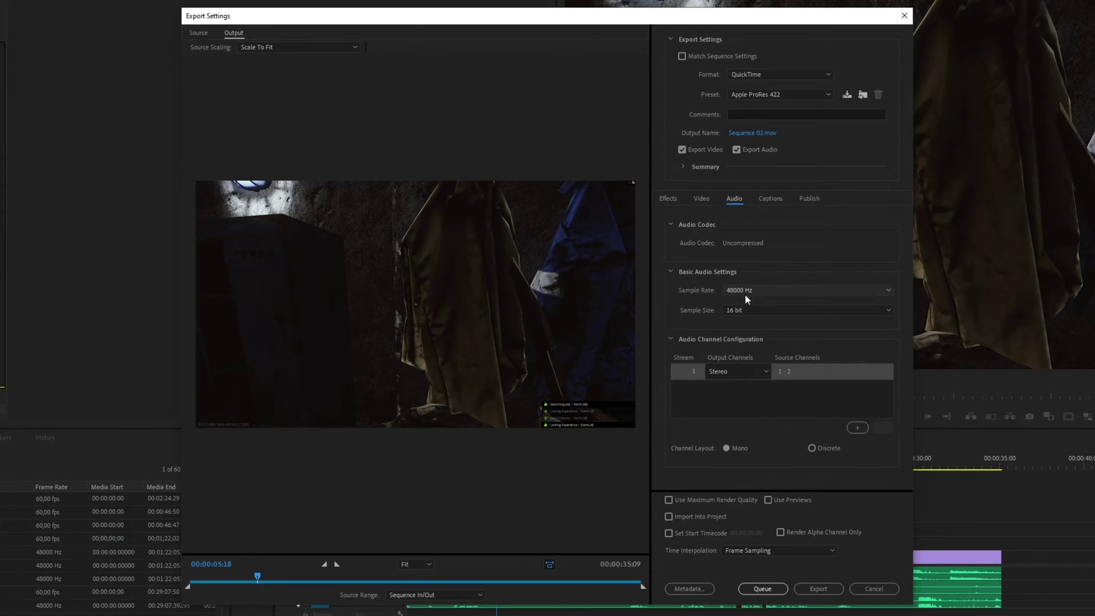
{"action": "left_click", "coordinate": [744, 313]}
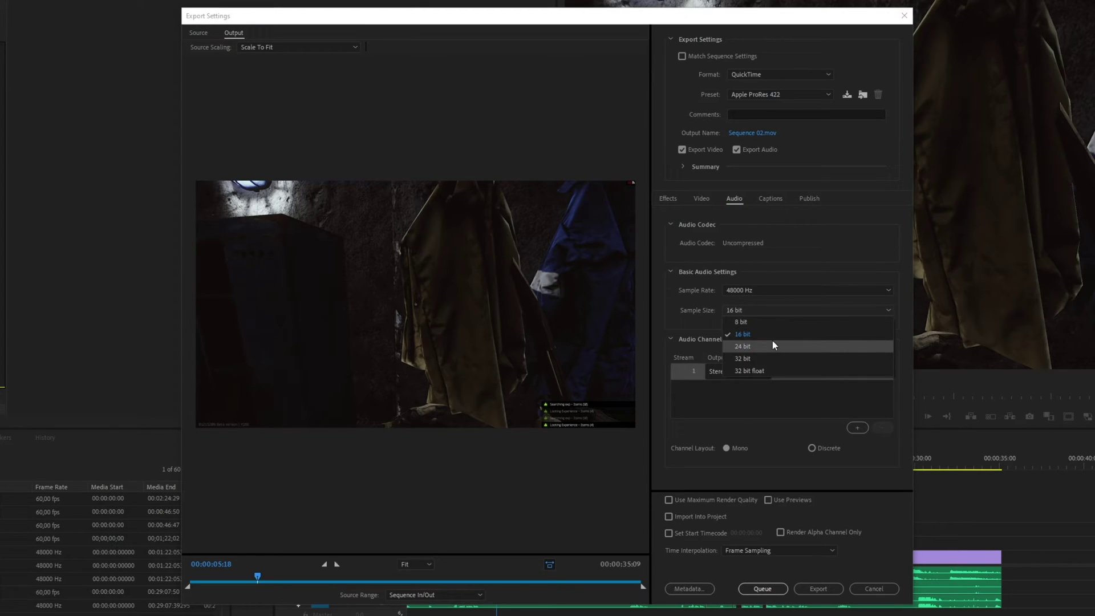
{"action": "left_click", "coordinate": [772, 341]}
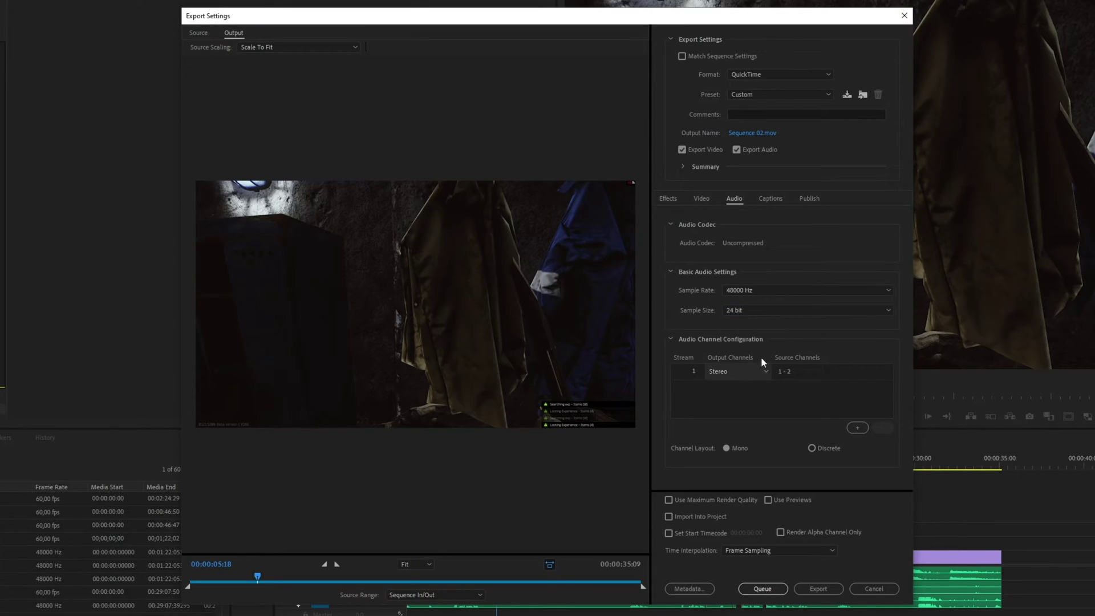
- Keep stream 1 as Stereo, add a second audio stream, and set it to Stereo
{"action": "left_click", "coordinate": [720, 373]}
{"action": "left_click", "coordinate": [756, 454]}
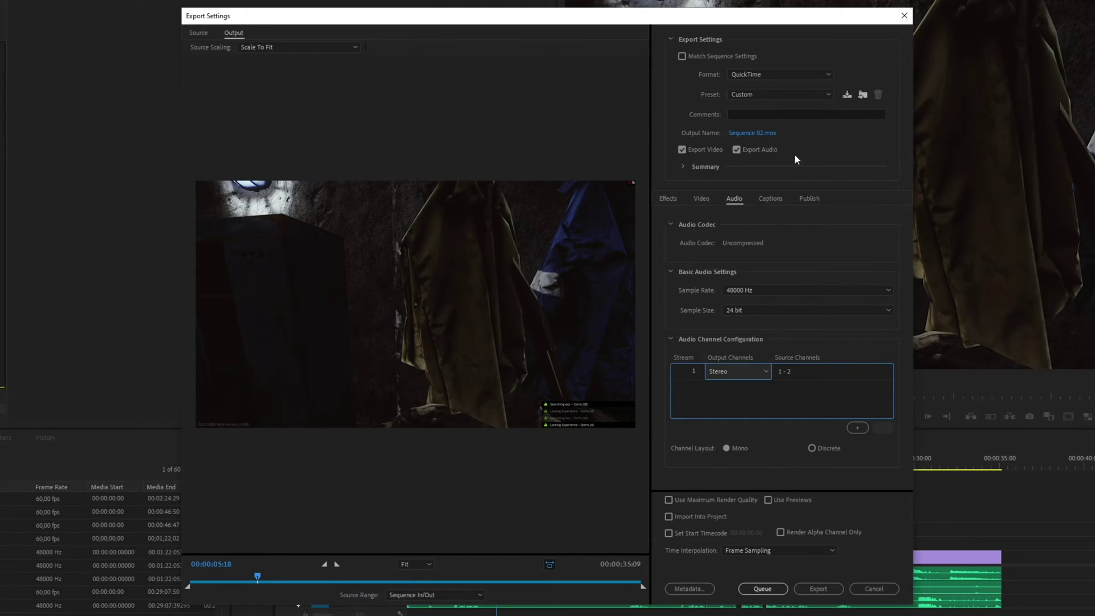
{"action": "left_click_drag", "start_coordinate": [797, 16], "coordinate": [801, 0]}
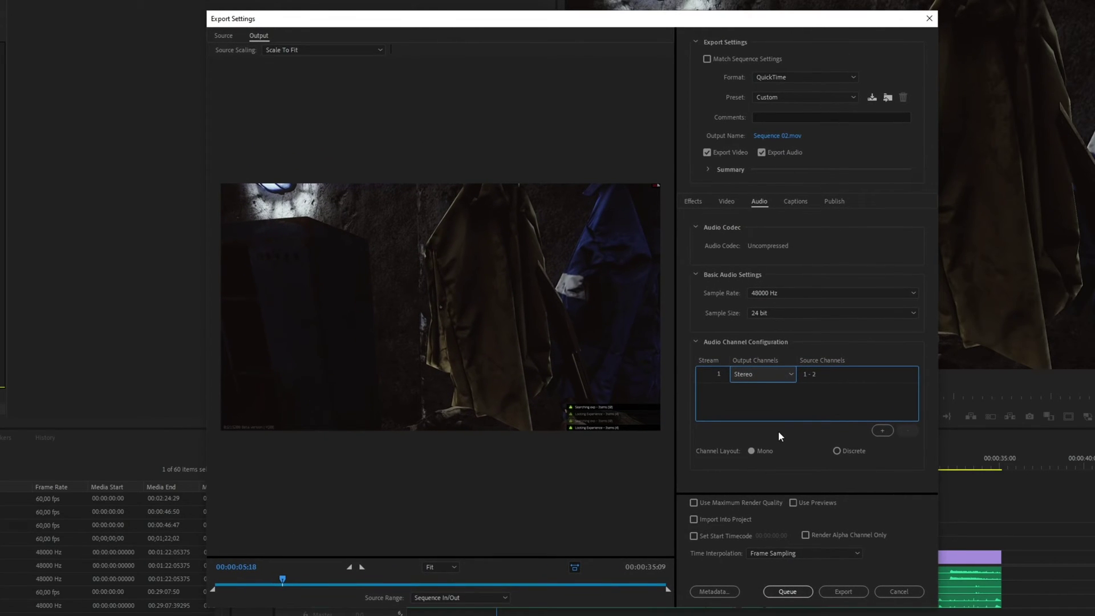
{"action": "left_click", "coordinate": [883, 430]}
{"action": "left_click", "coordinate": [777, 391]}
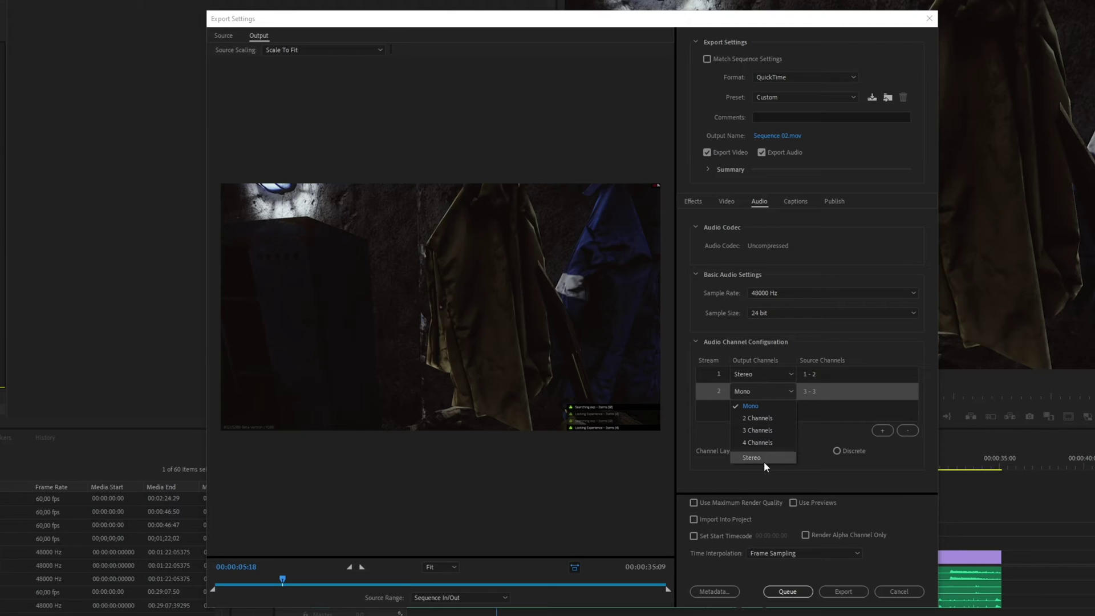
{"action": "left_click", "coordinate": [764, 457]}
- Add a third Stereo stream on channels 5-6 and verify mappings 1-2, 3-4, 5-6
{"action": "left_click", "coordinate": [883, 430]}
{"action": "left_click", "coordinate": [787, 408]}
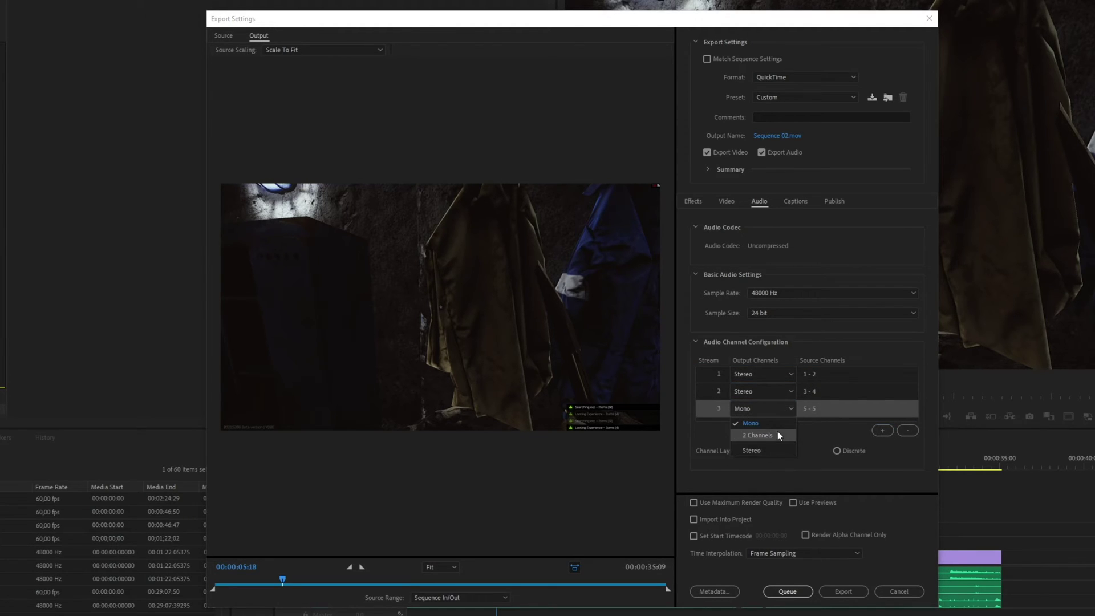
{"action": "left_click", "coordinate": [771, 448]}
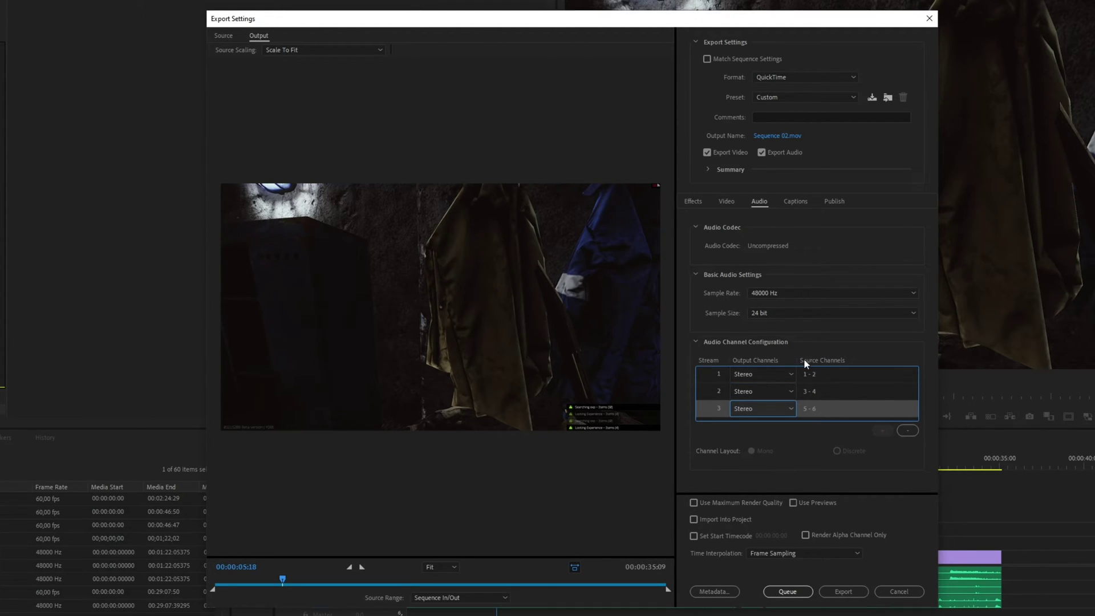
{"action": "left_click", "coordinate": [807, 377]}
{"action": "left_click", "coordinate": [810, 394]}
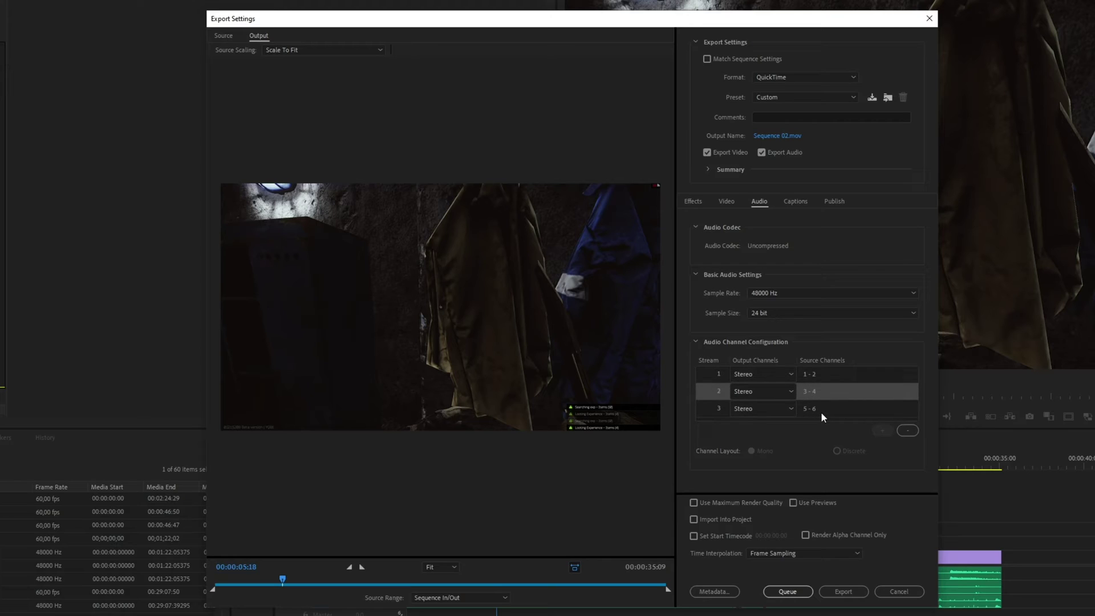
{"action": "left_click", "coordinate": [820, 412]}
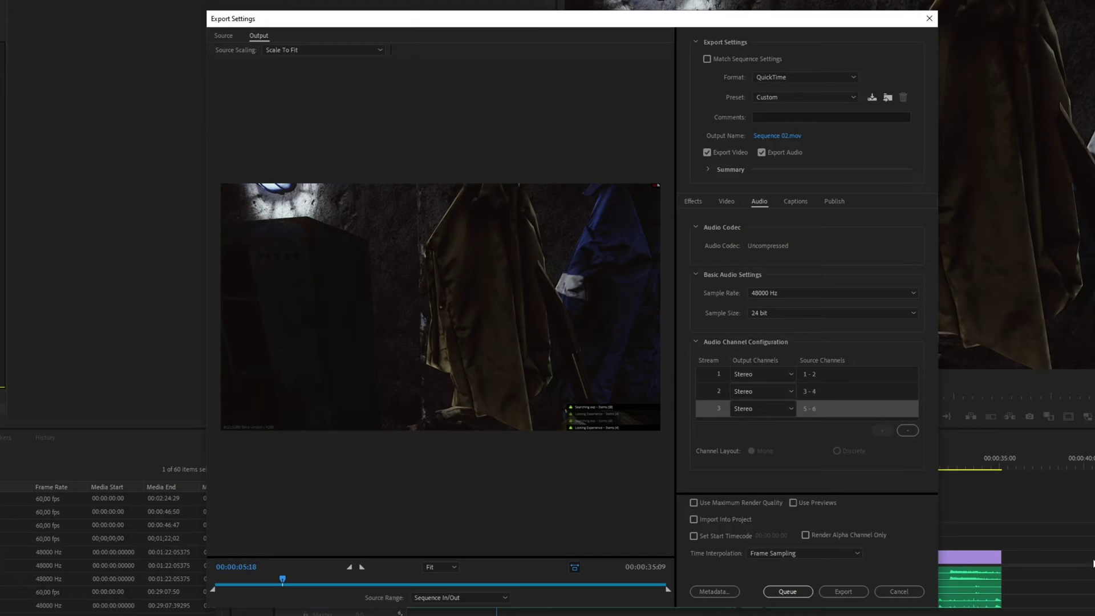
{"action": "left_click", "coordinate": [701, 391]}
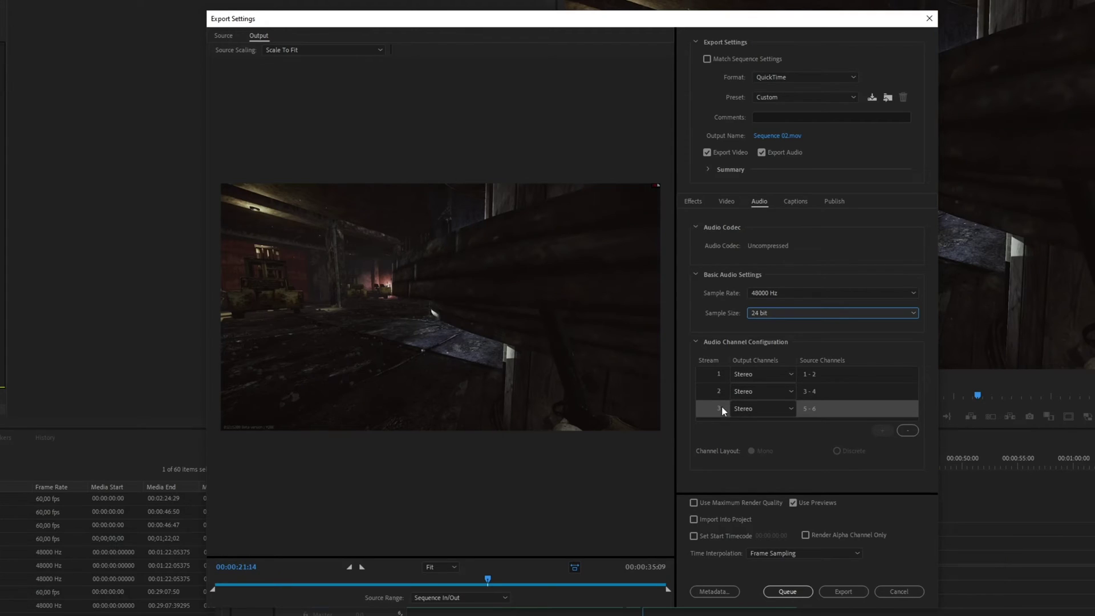
- Save the current export settings as the preset 'ProRes 422 - 3 Ch Audio'
{"action": "left_click", "coordinate": [721, 408]}
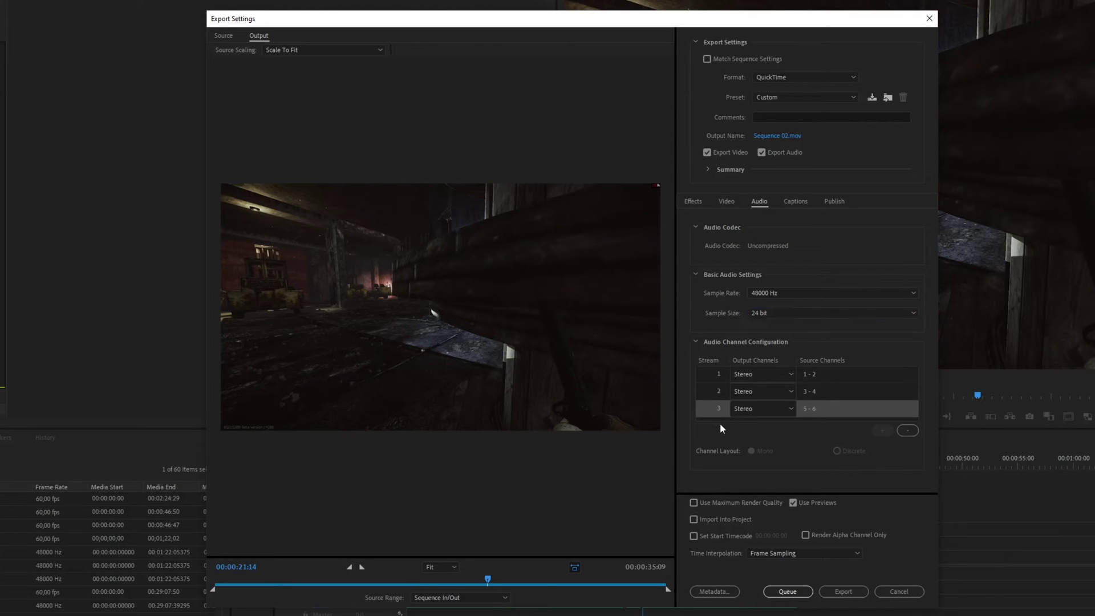
{"action": "left_click", "coordinate": [872, 98]}
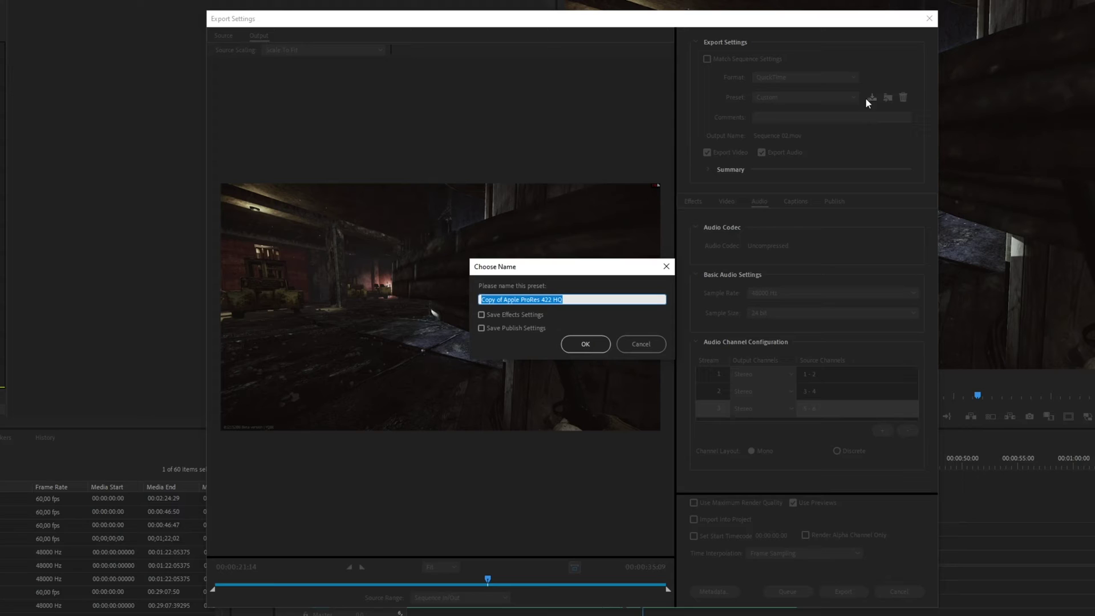
{"action": "type", "text": "ProRes 422"}
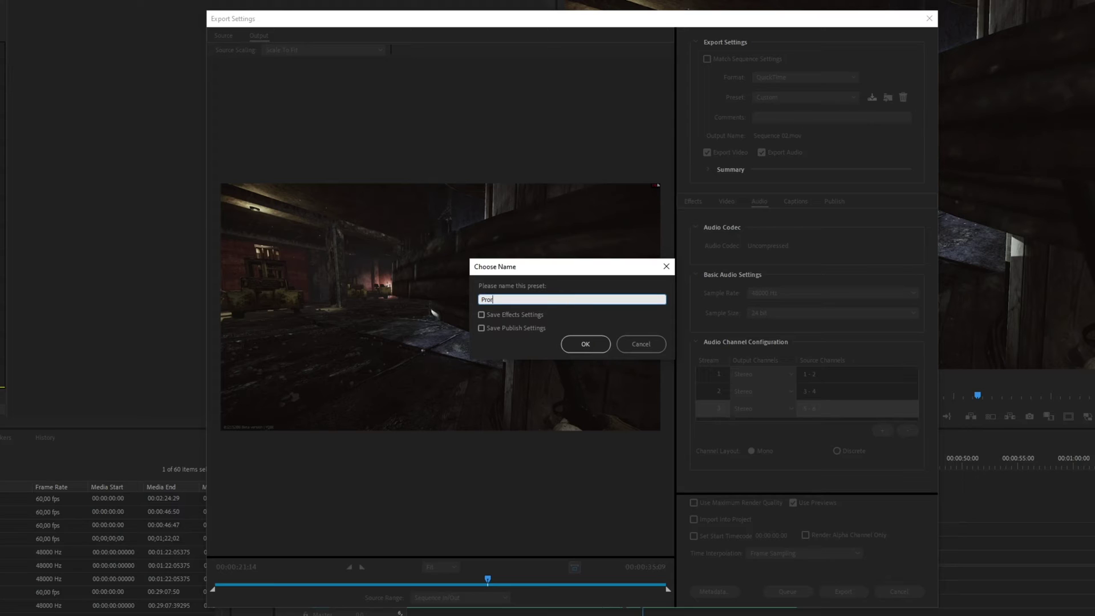
{"action": "type", "text": " - 3 Ch Audio"}
{"action": "left_click", "coordinate": [581, 340]}
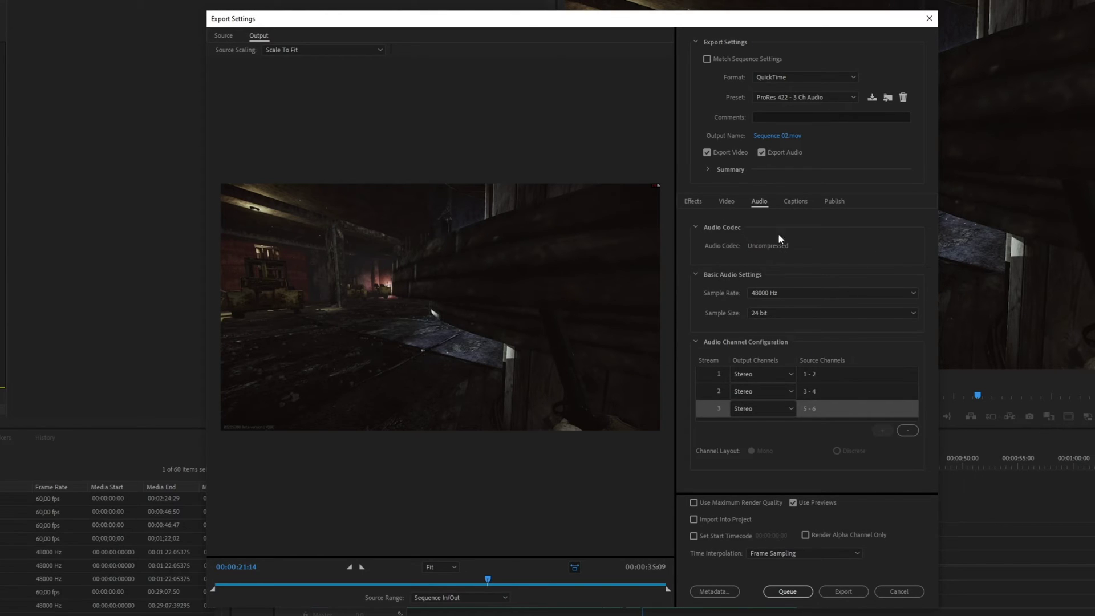
- Test the preset by switching to Apple ProRes 4444, then reapplying ProRes 422 - 3 Ch Audio
{"action": "left_click", "coordinate": [795, 95]}
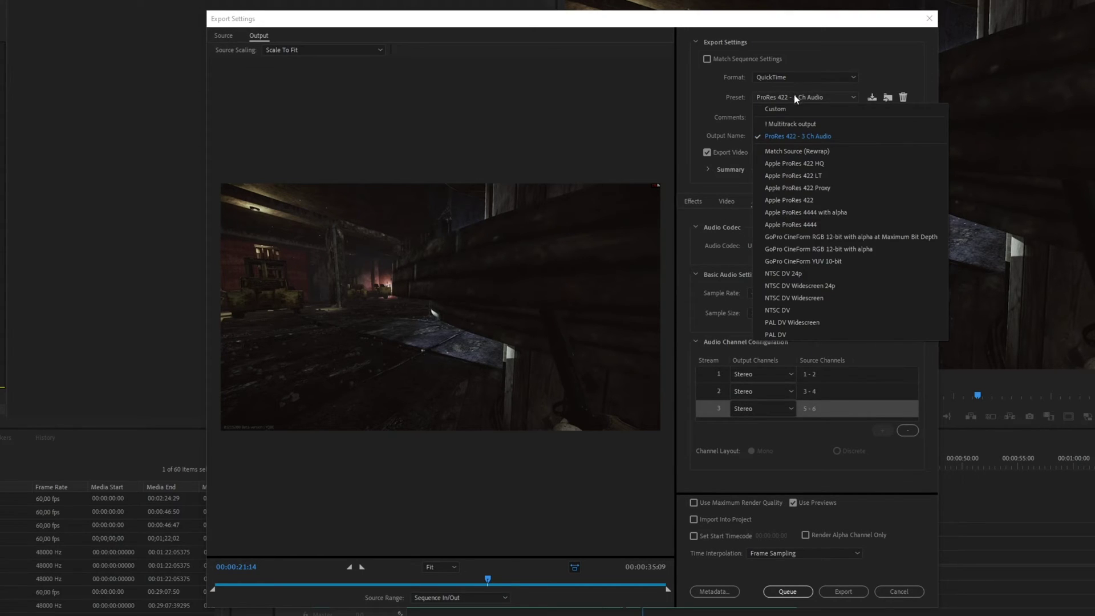
{"action": "left_click", "coordinate": [776, 224]}
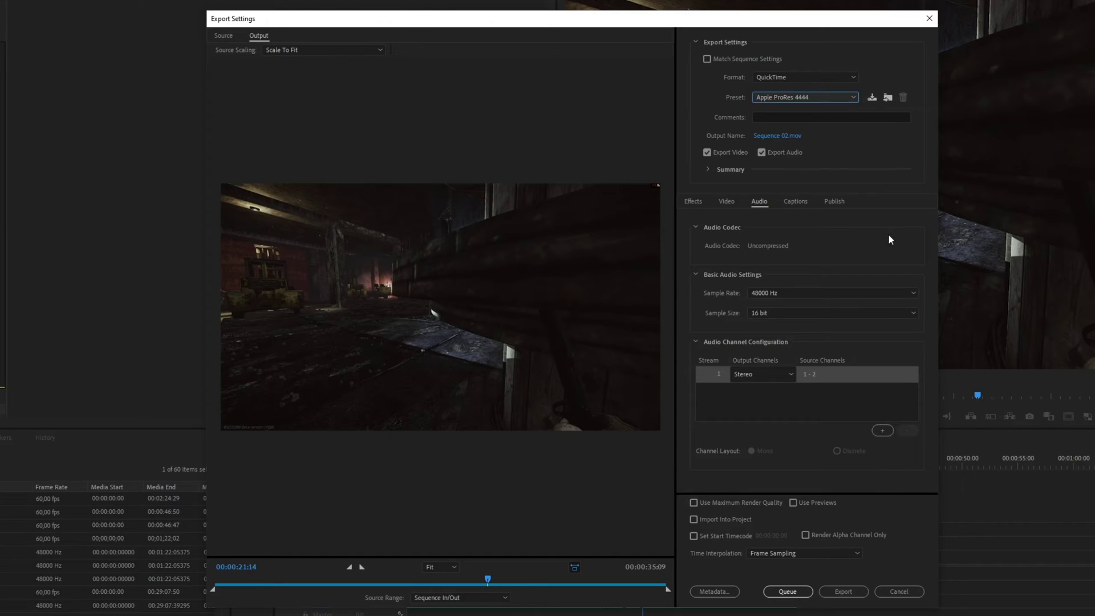
{"action": "left_click", "coordinate": [805, 97]}
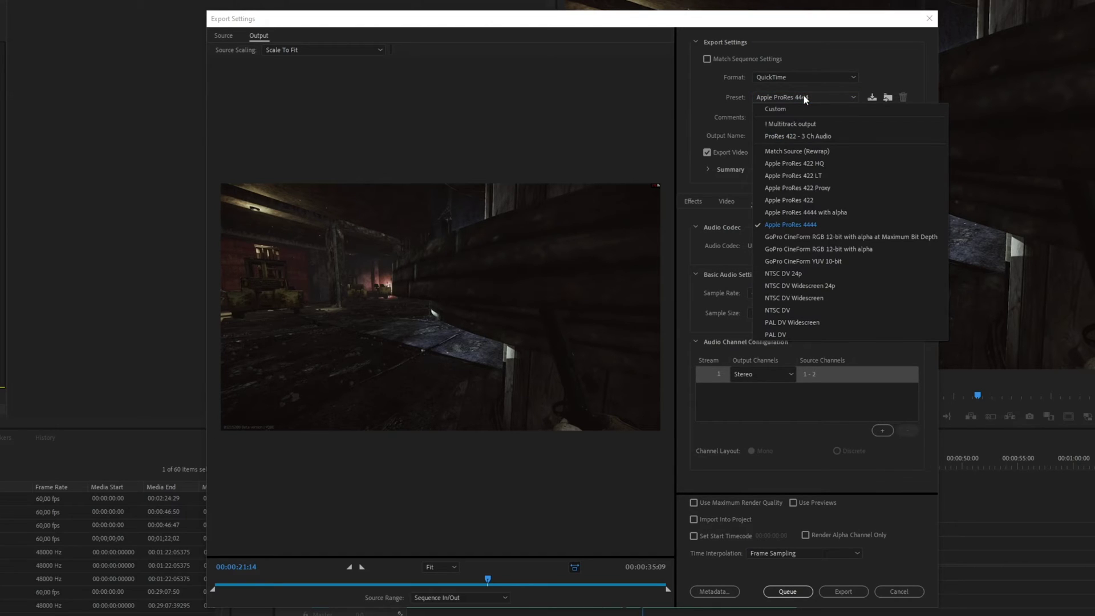
{"action": "left_click", "coordinate": [772, 138]}
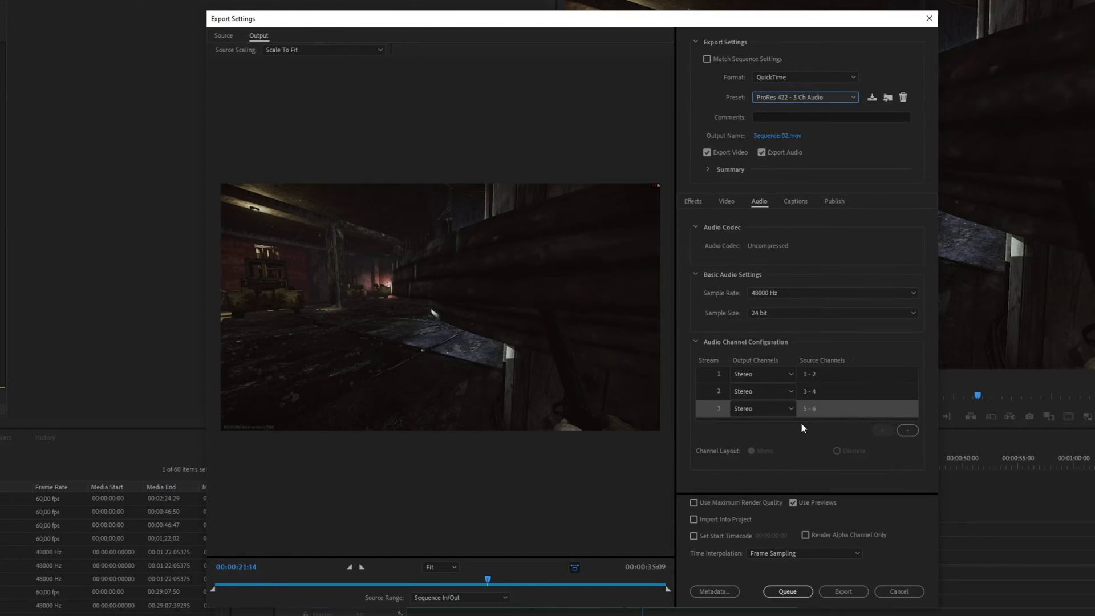
- Set the output file to Sequence 02.mov and encode the export
{"action": "left_click", "coordinate": [733, 206]}
{"action": "left_click", "coordinate": [779, 135]}
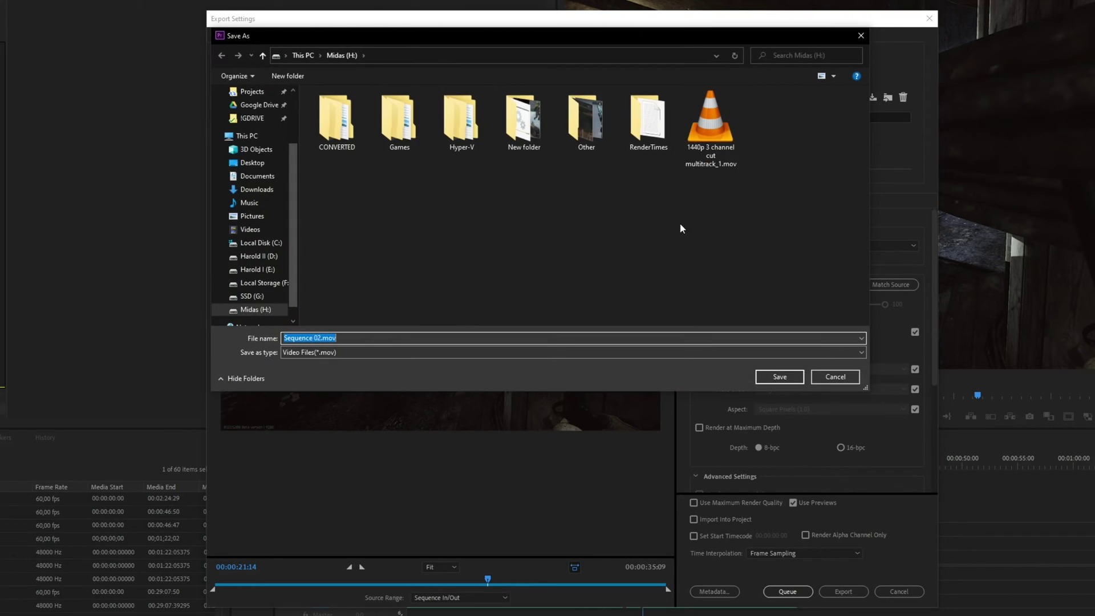
{"action": "left_click", "coordinate": [779, 377]}
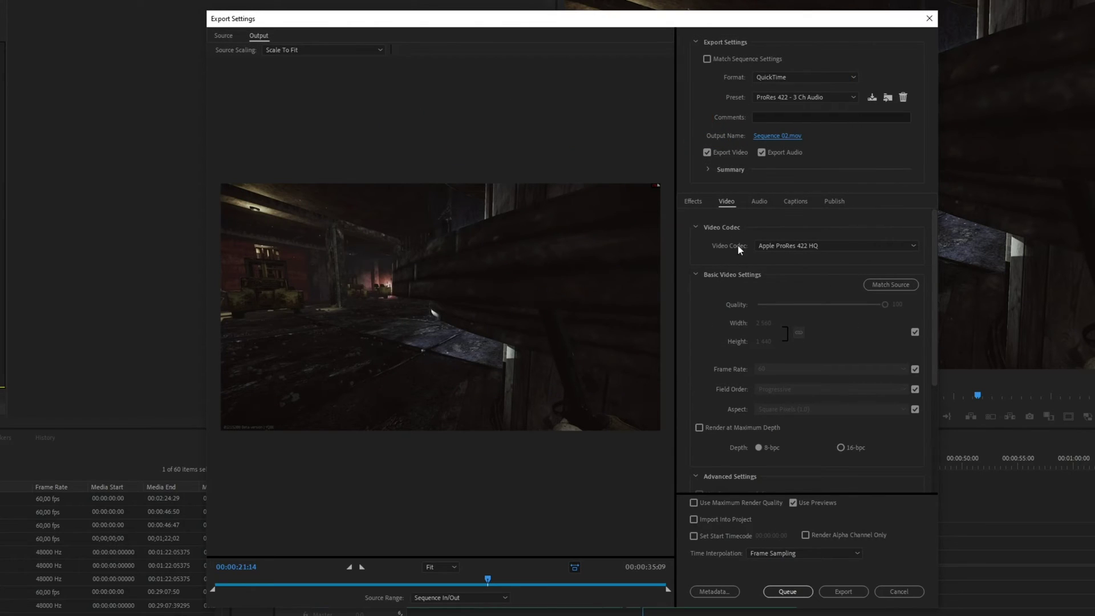
{"action": "left_click", "coordinate": [833, 593]}
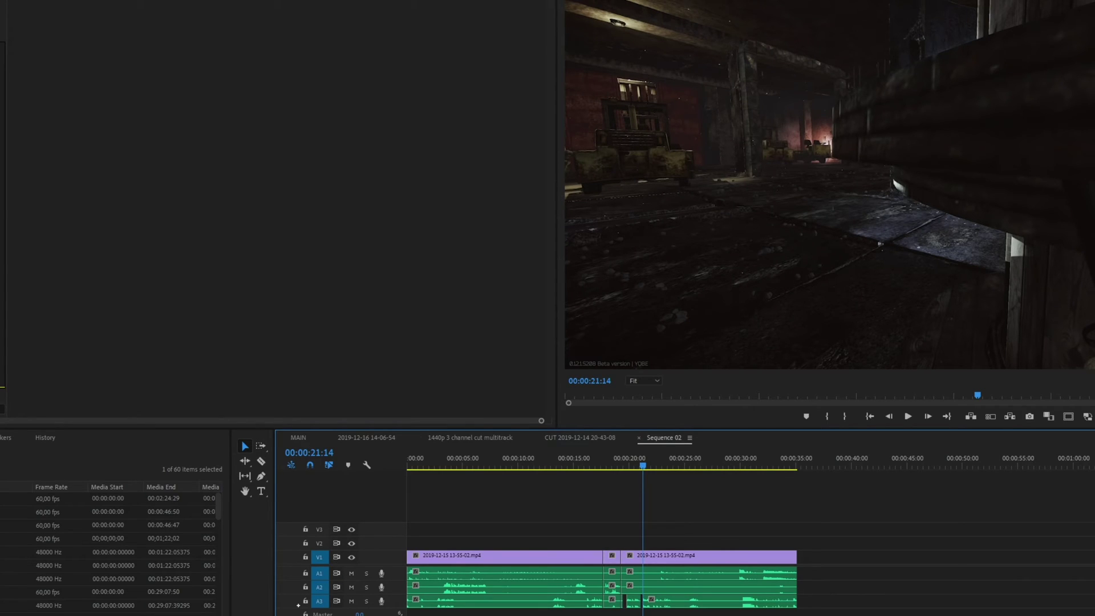
- Select Sequence 02.mov and the 1440p 3 channel cut multitrack.mxf in File Explorer and drag both into the Project panel
{"action": "key", "text": "alt+Tab"}
{"action": "left_click_drag", "start_coordinate": [791, 153], "coordinate": [631, 185]}
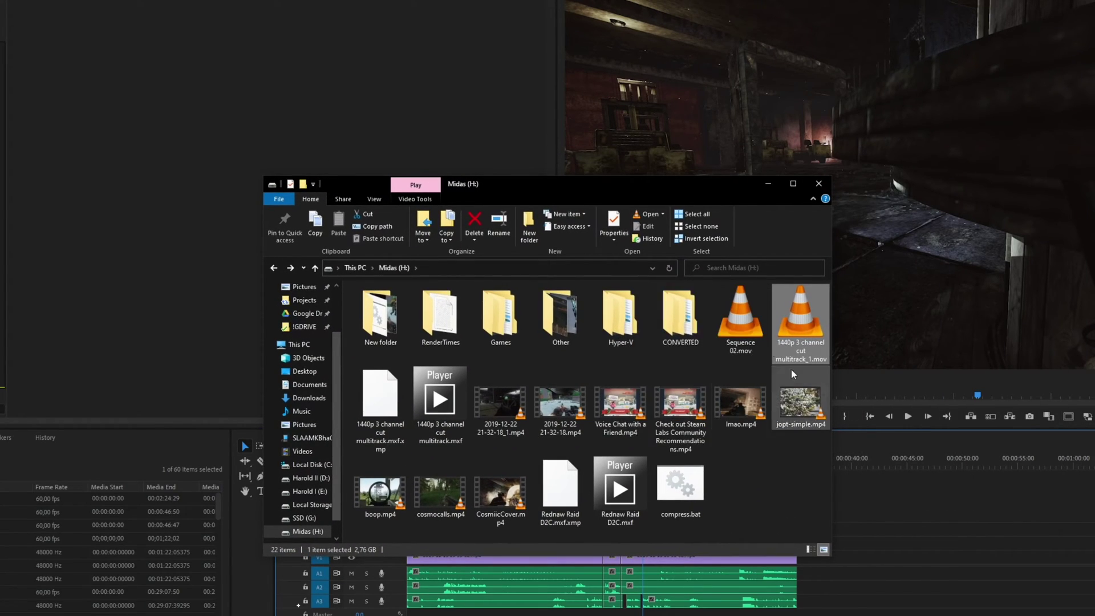
{"action": "left_click", "coordinate": [750, 328]}
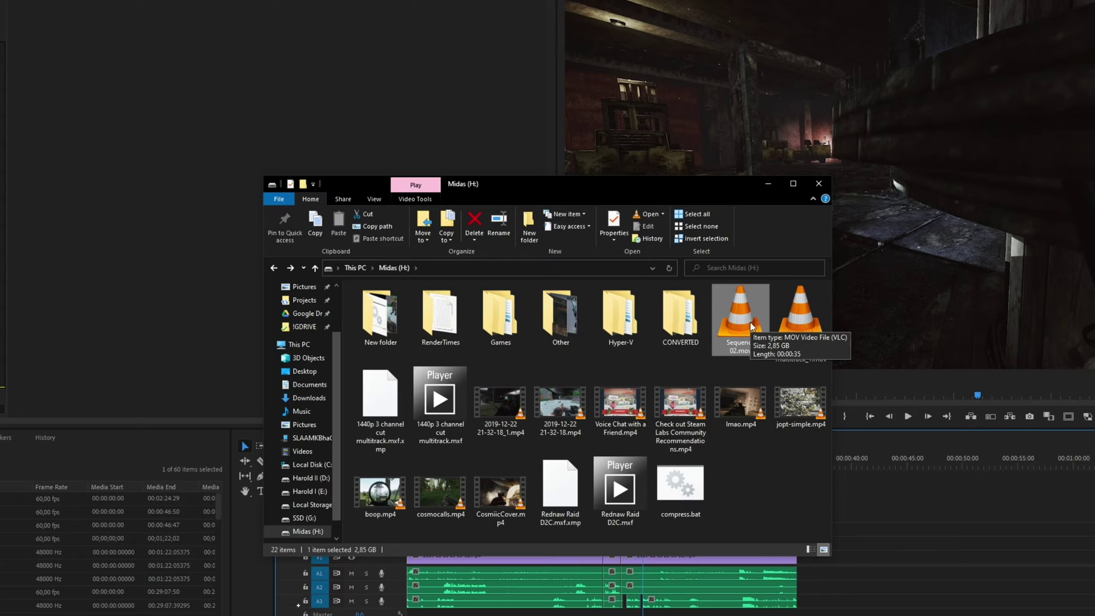
{"action": "left_click", "coordinate": [453, 406]}
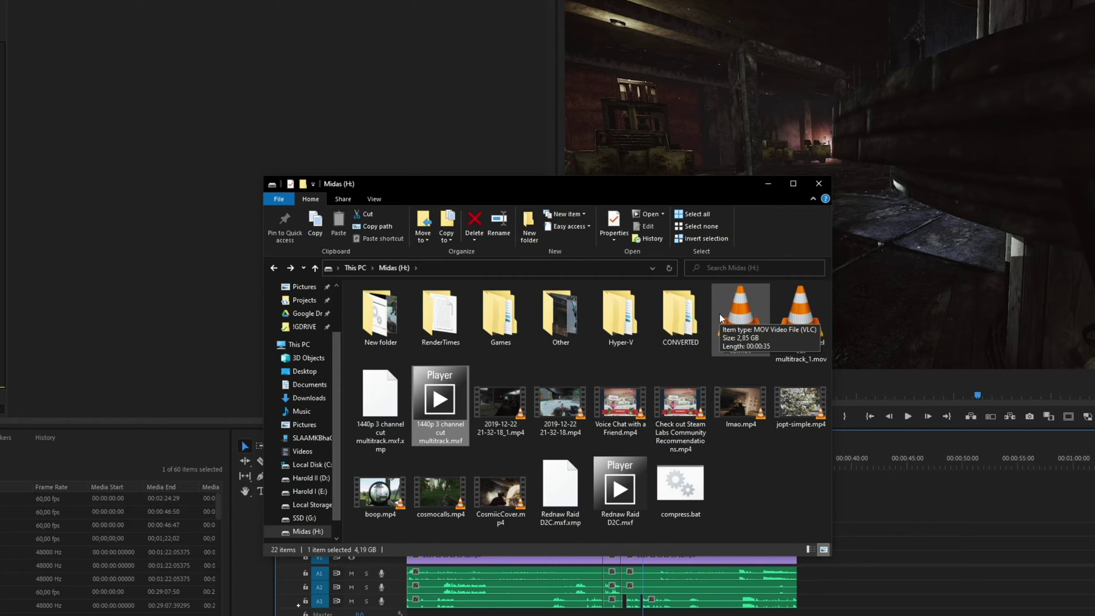
{"action": "left_click", "coordinate": [747, 337]}
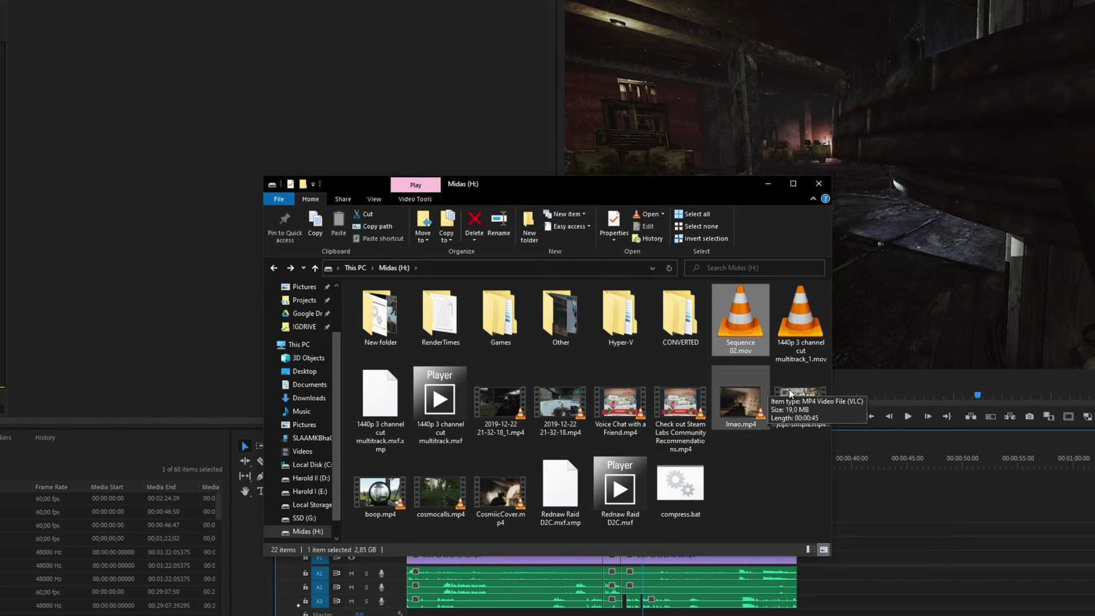
{"action": "left_click", "coordinate": [462, 396], "text": "ctrl"}
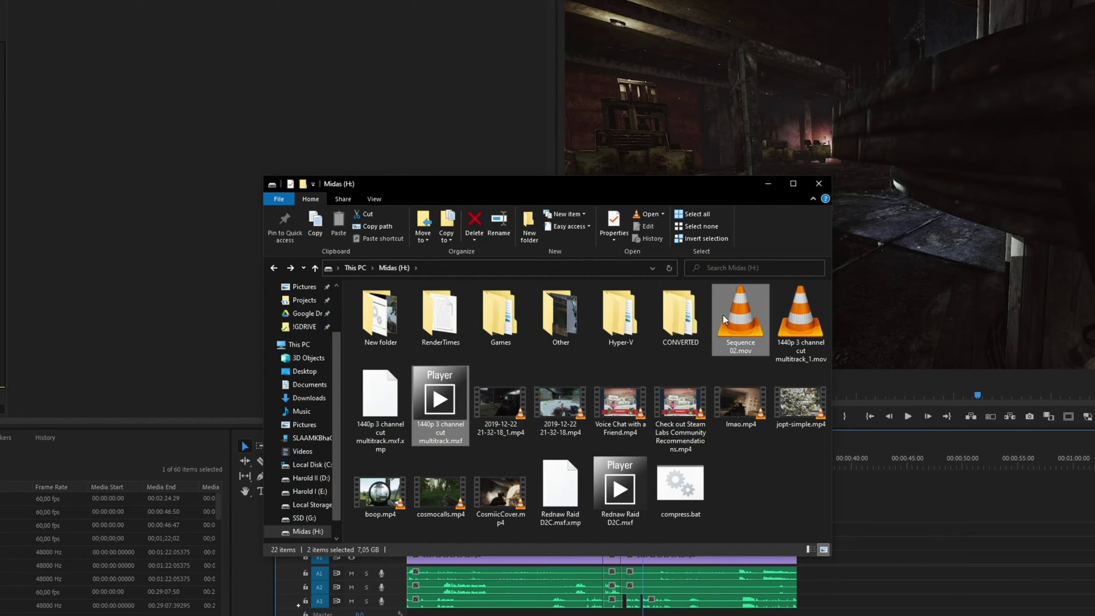
{"action": "left_click_drag", "start_coordinate": [730, 320], "coordinate": [1, 594]}
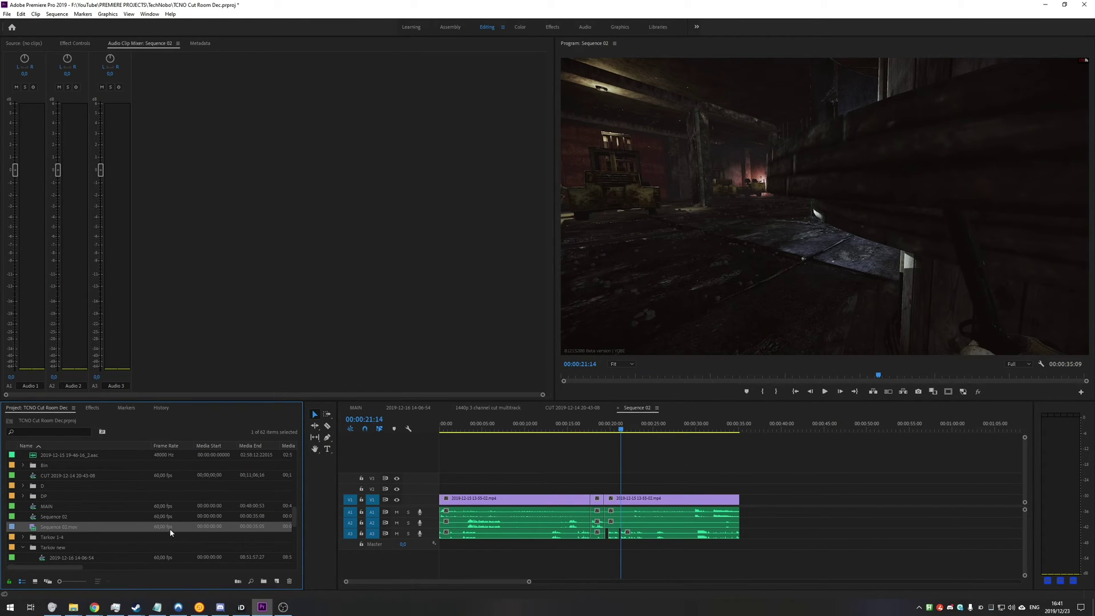
- Place Sequence 02.mov after the original clips and play the sequence from the start
{"action": "left_click_drag", "start_coordinate": [35, 531], "coordinate": [766, 509]}
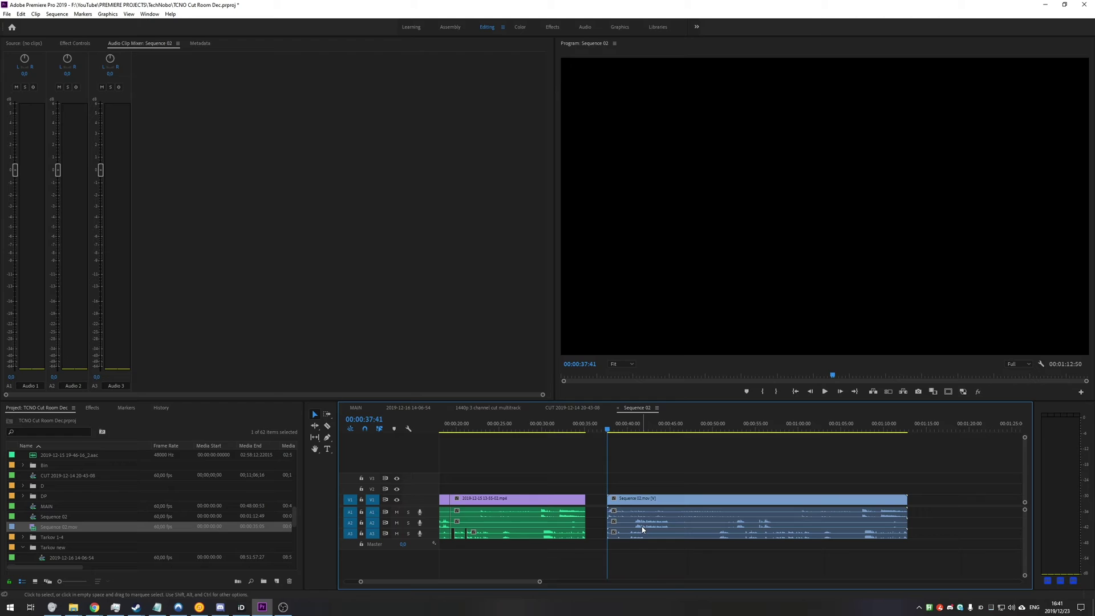
{"action": "scroll", "coordinate": [641, 528], "scroll_direction": "up", "scroll_amount": 3}
{"action": "key", "text": "space"}
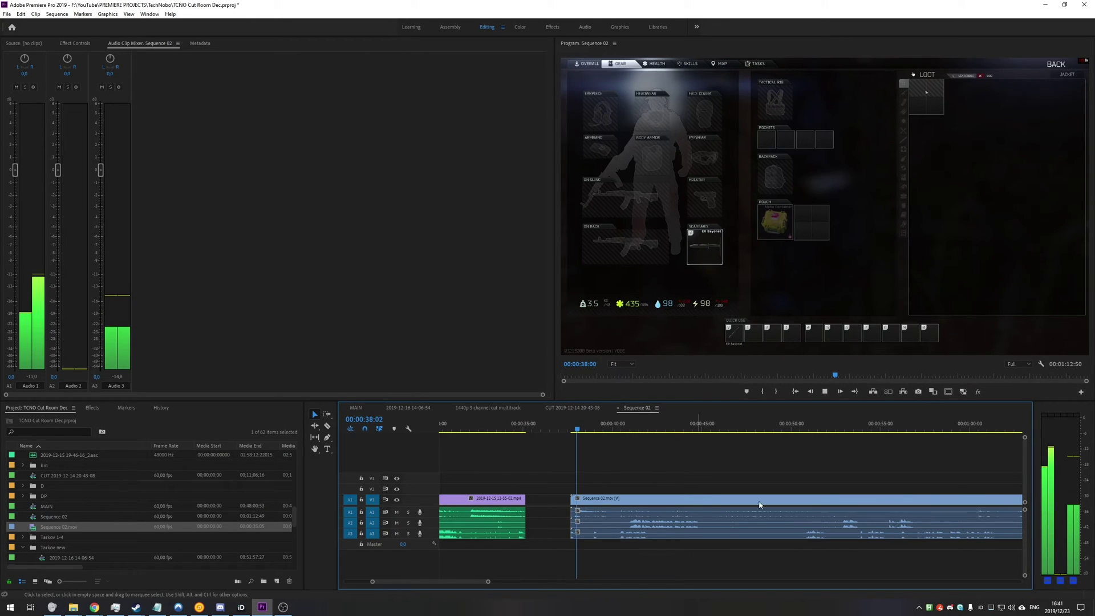
{"action": "scroll", "coordinate": [484, 497], "scroll_direction": "down", "scroll_amount": 3}
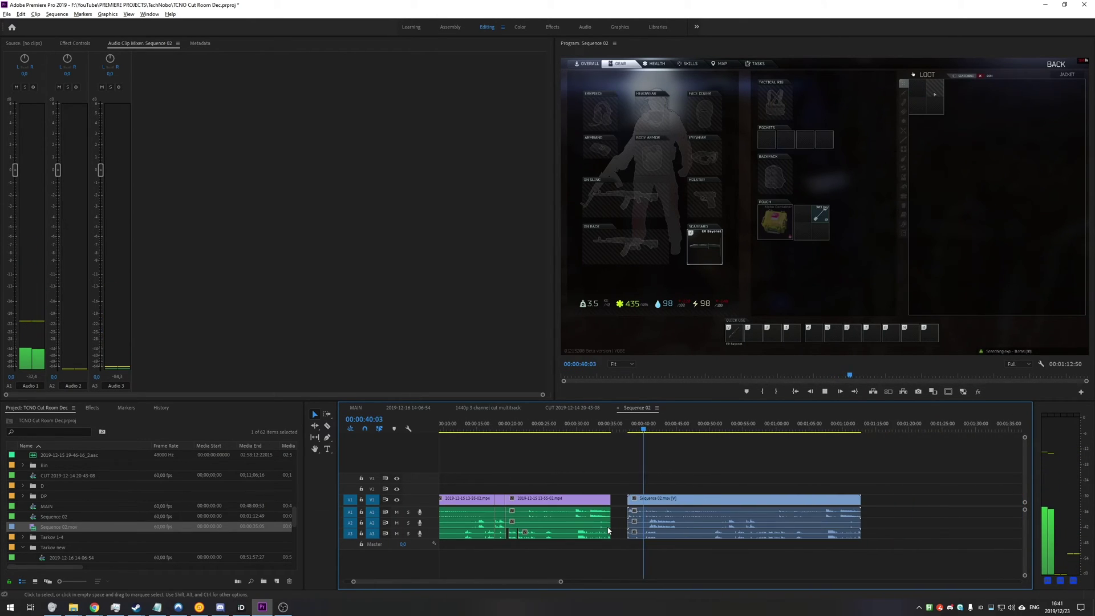
{"action": "scroll", "coordinate": [485, 496], "scroll_direction": "up", "scroll_amount": 1}
{"action": "key", "text": "space"}
{"action": "key", "text": "Home"}
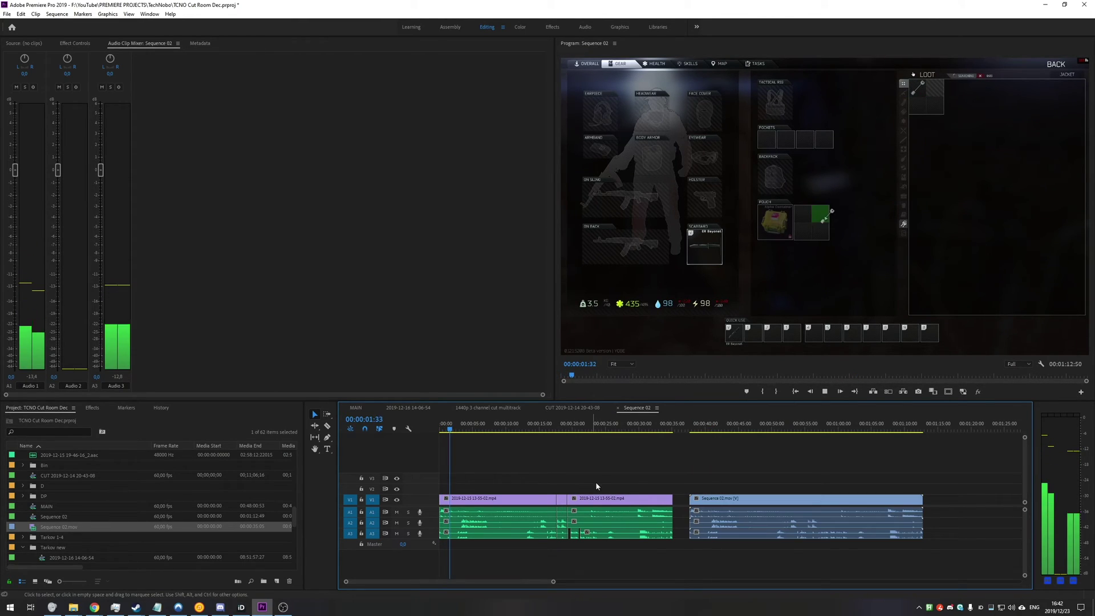
{"action": "key", "text": "space"}
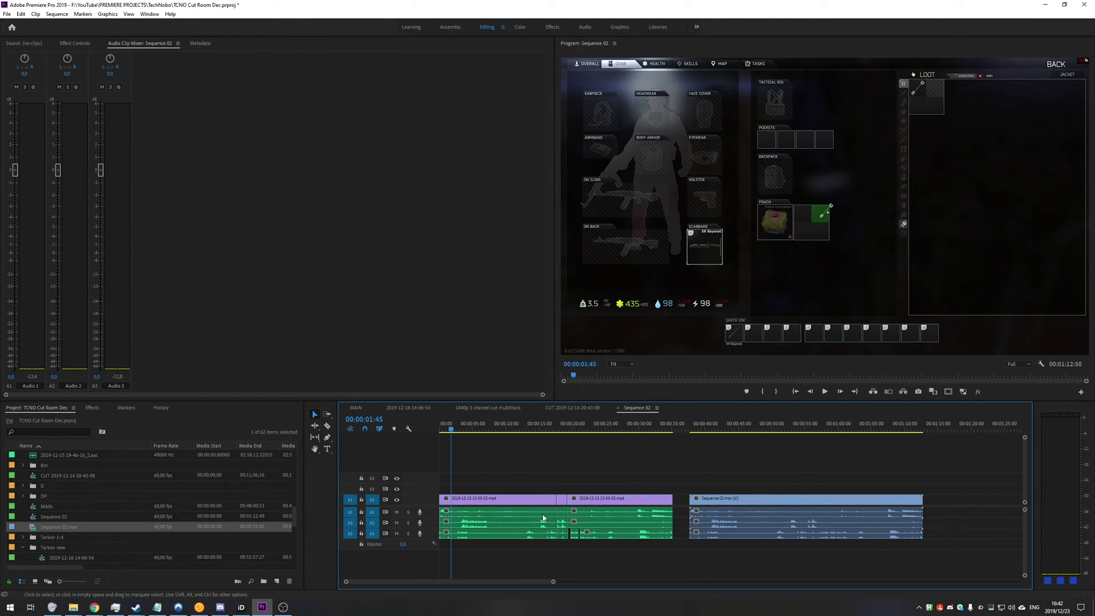
- Unlink Sequence 02.mov's video from its audio and select only its A3 audio
{"action": "left_click", "coordinate": [691, 429]}
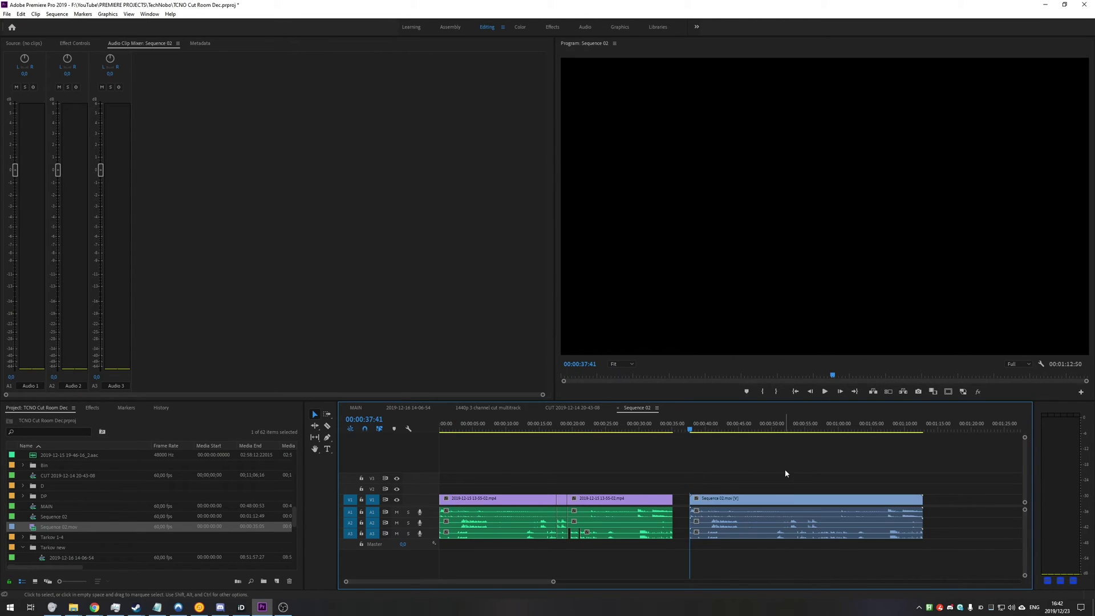
{"action": "left_click", "coordinate": [814, 518]}
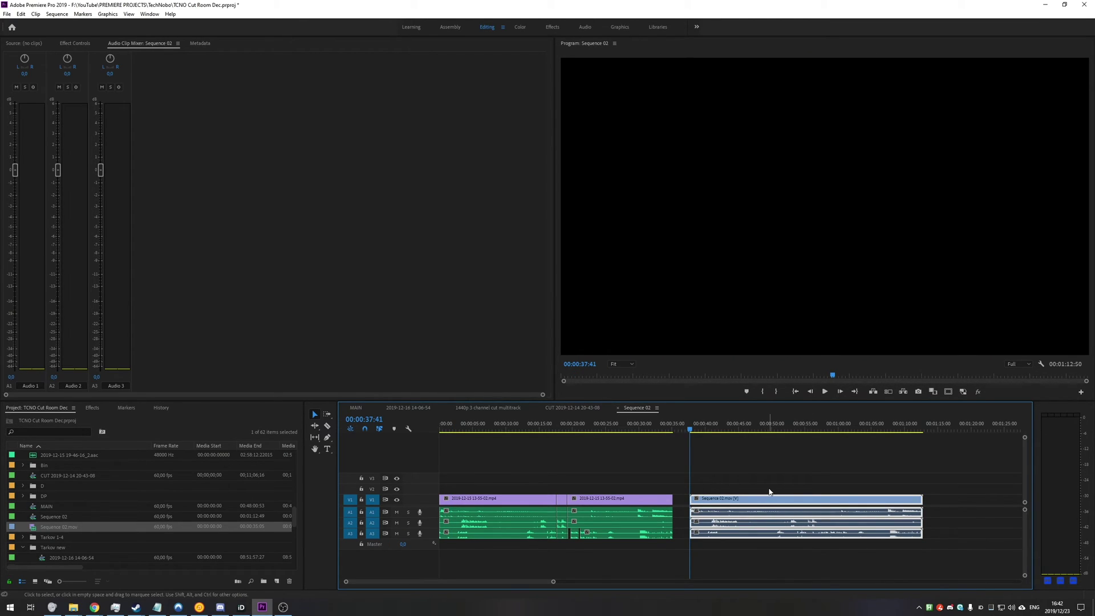
{"action": "right_click", "coordinate": [735, 511]}
{"action": "left_click", "coordinate": [777, 225]}
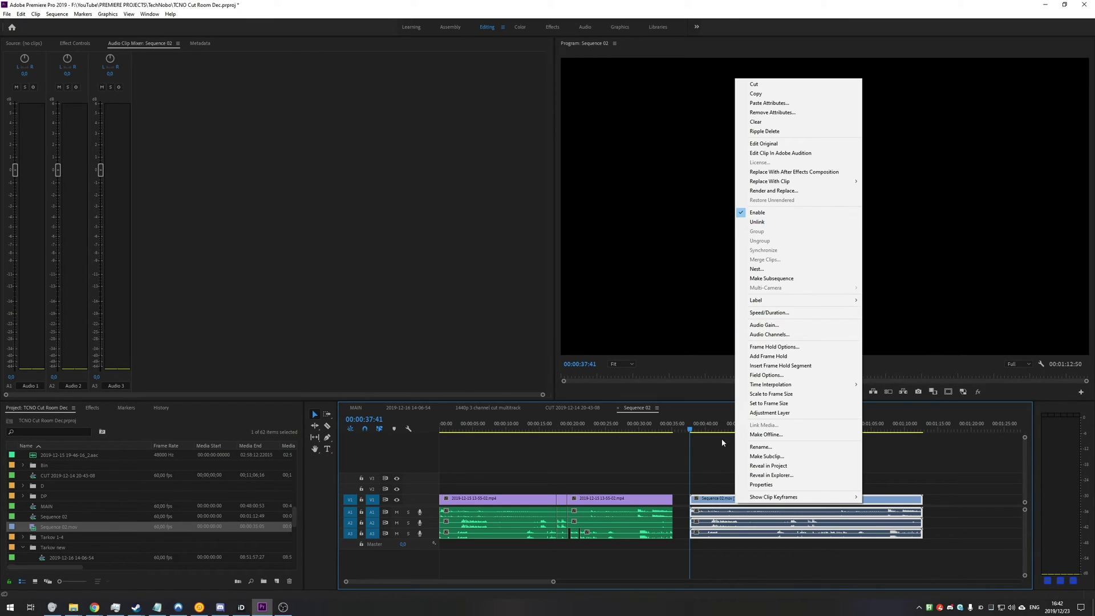
{"action": "left_click", "coordinate": [741, 542]}
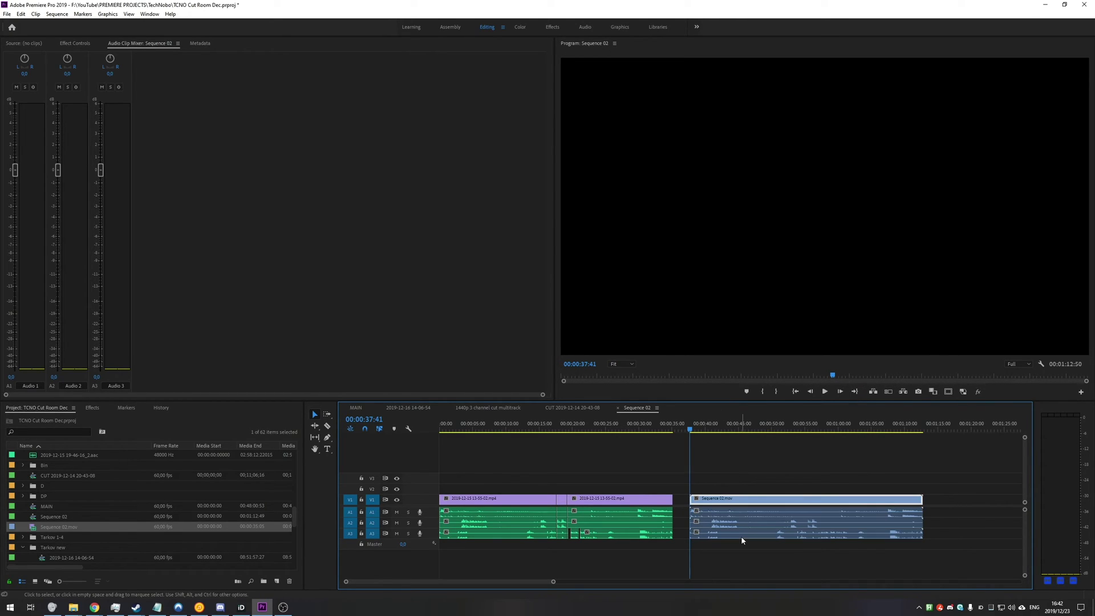
{"action": "left_click", "coordinate": [726, 531]}
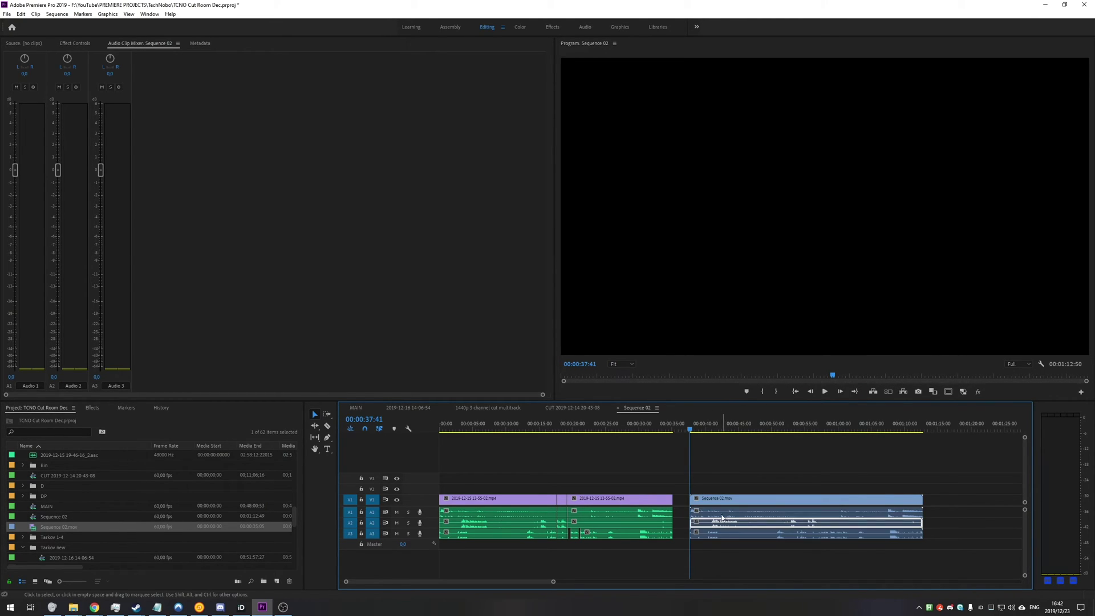
{"action": "left_click", "coordinate": [736, 426]}
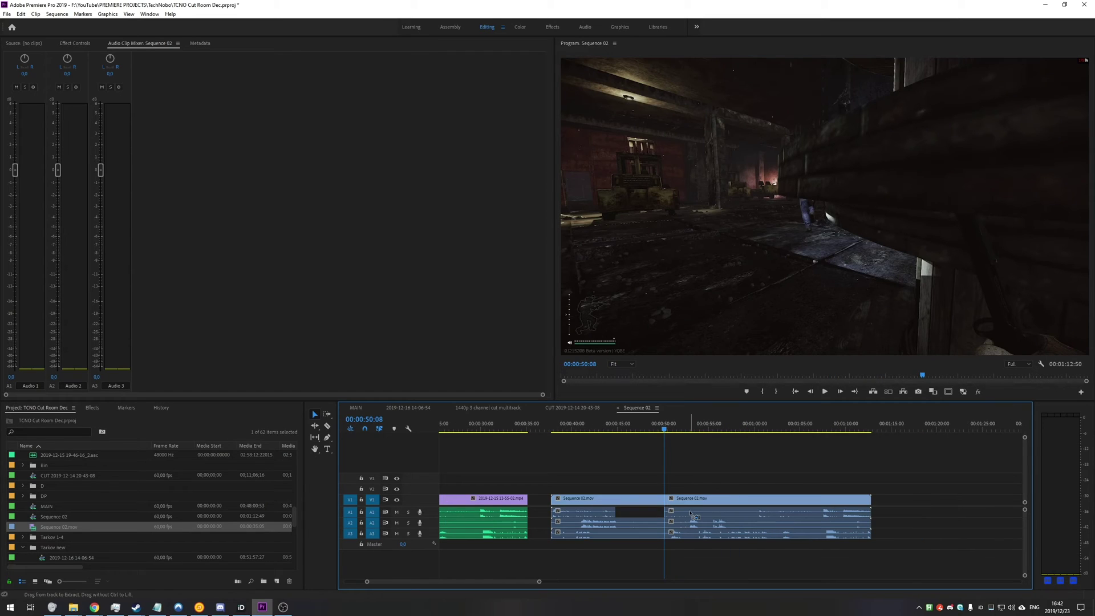
{"action": "key", "text": "ctrl+z"}
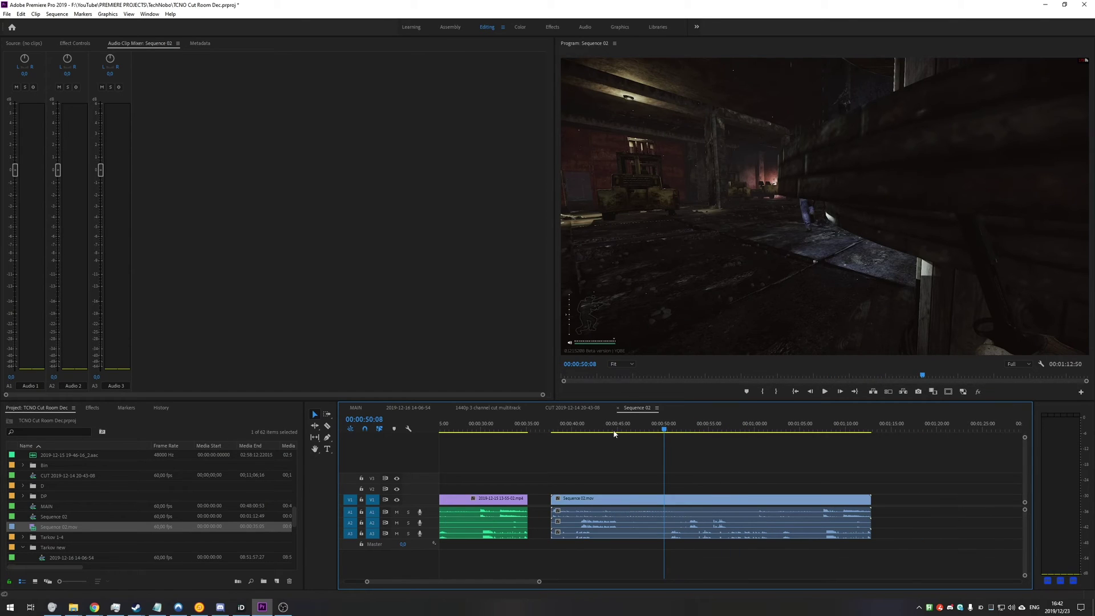
- Scrub through the start of Sequence 02.mov to check its audio
{"action": "left_click", "coordinate": [558, 430]}
{"action": "left_click_drag", "start_coordinate": [558, 429], "coordinate": [561, 431]}
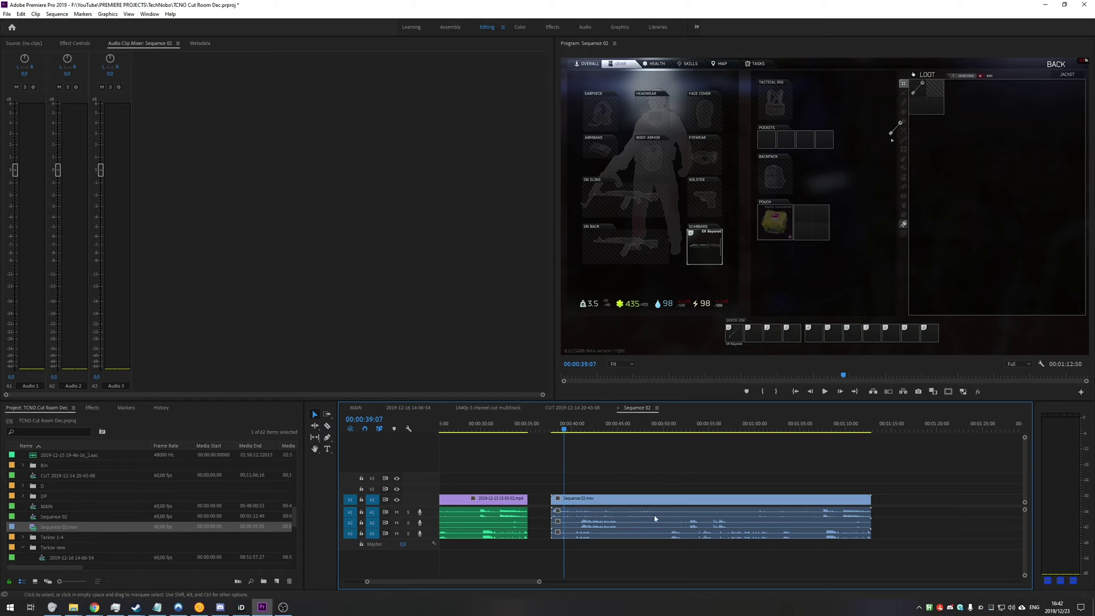
{"action": "scroll", "coordinate": [634, 515], "scroll_direction": "right", "scroll_amount": 1}
{"action": "scroll", "coordinate": [634, 514], "scroll_direction": "right", "scroll_amount": 1}
{"action": "left_click", "coordinate": [23, 546]}
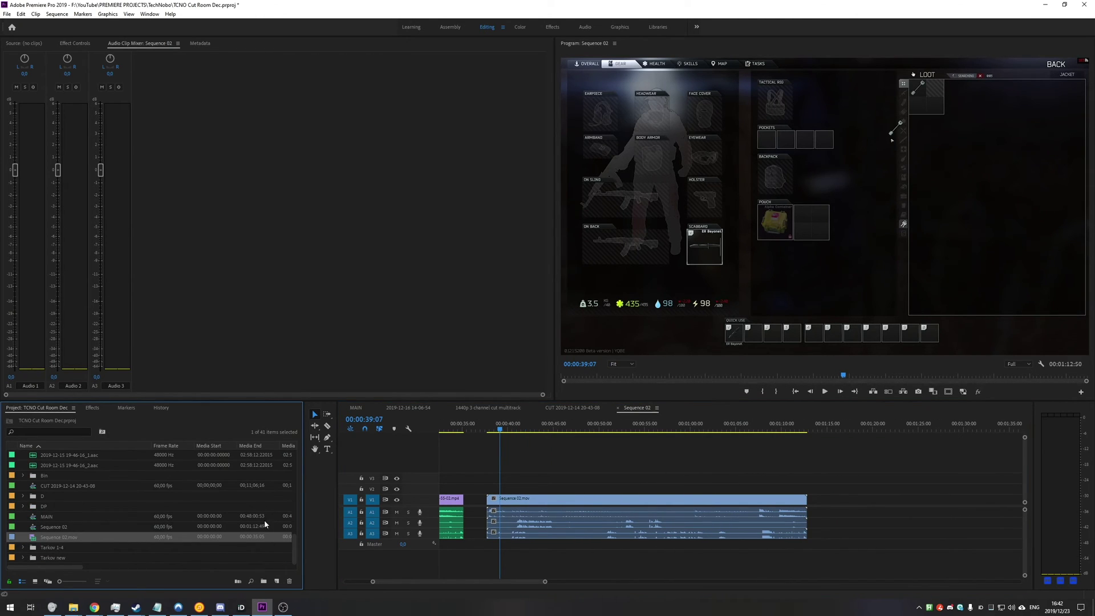
{"action": "scroll", "coordinate": [231, 547], "scroll_direction": "up", "scroll_amount": 6}
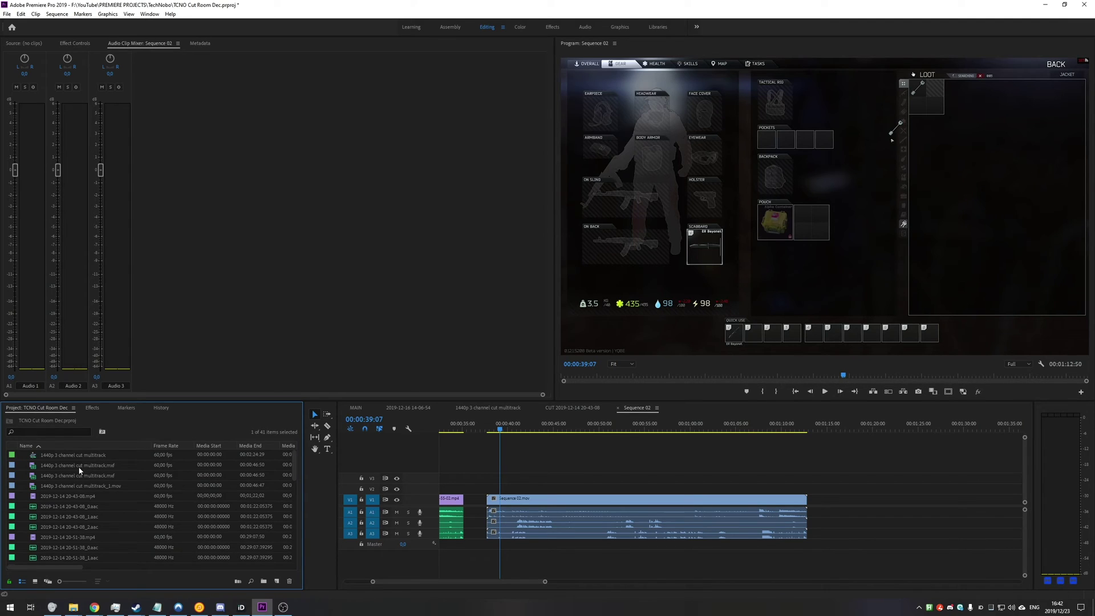
- Place the 1440p 3 channel cut multitrack.mxf clip after Sequence 02.mov and zoom out
{"action": "left_click_drag", "start_coordinate": [82, 475], "coordinate": [821, 496]}
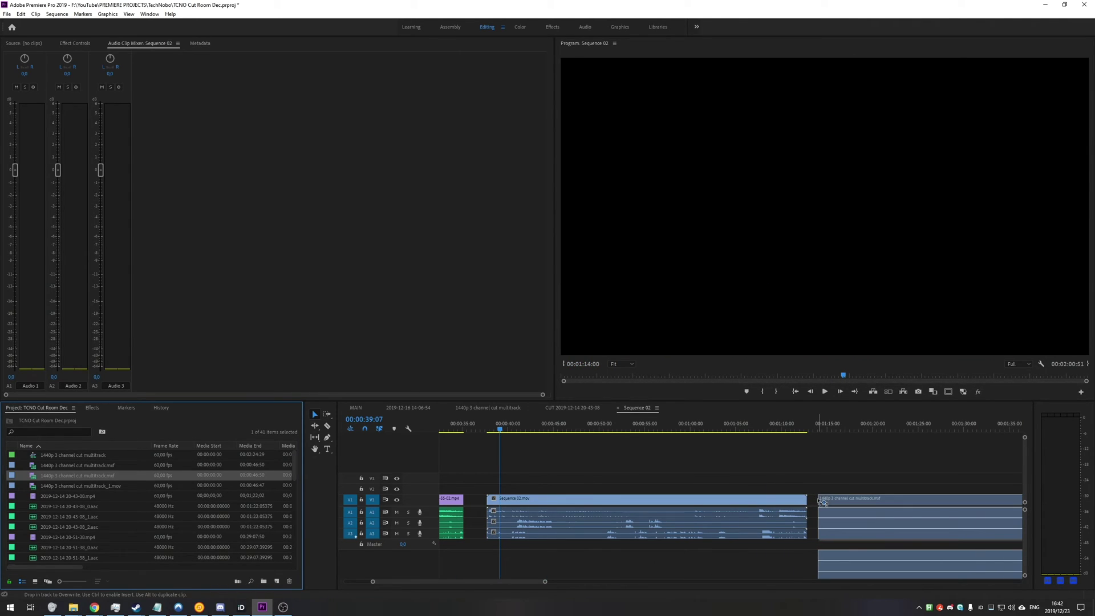
{"action": "scroll", "coordinate": [810, 505], "scroll_direction": "right", "scroll_amount": 5}
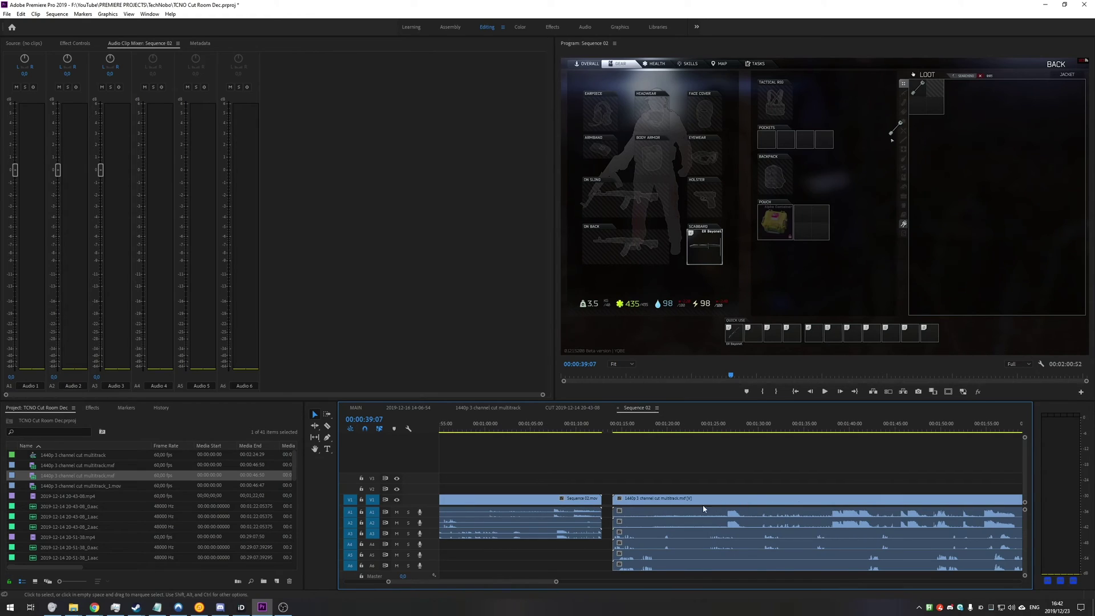
{"action": "key", "text": "minus"}
{"action": "key", "text": "minus"}
{"action": "left_click", "coordinate": [571, 515]}
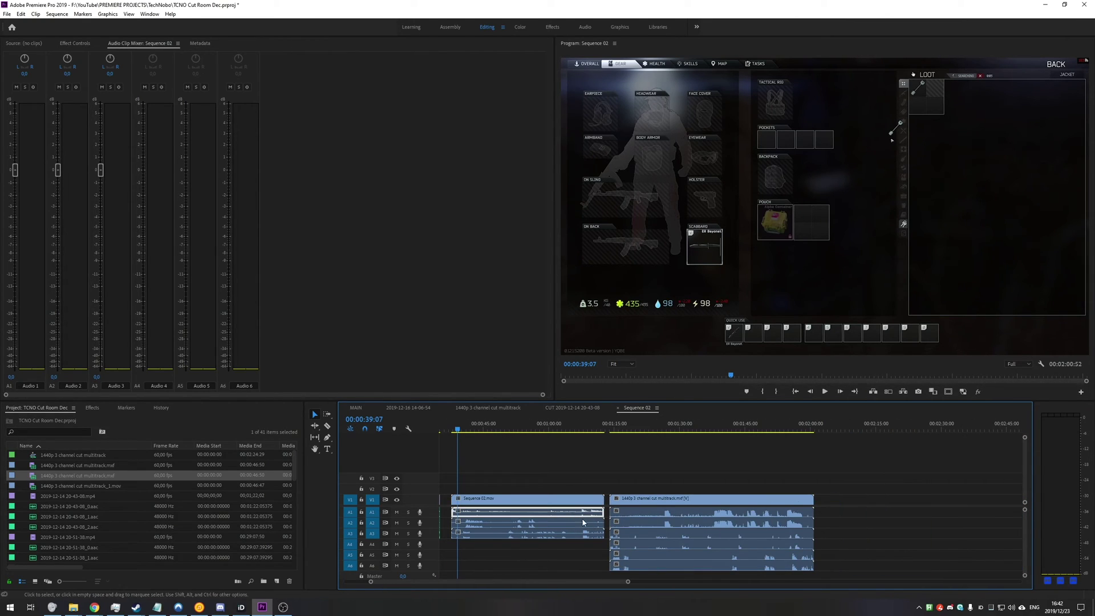
{"action": "scroll", "coordinate": [597, 517], "scroll_direction": "up", "scroll_amount": 4}
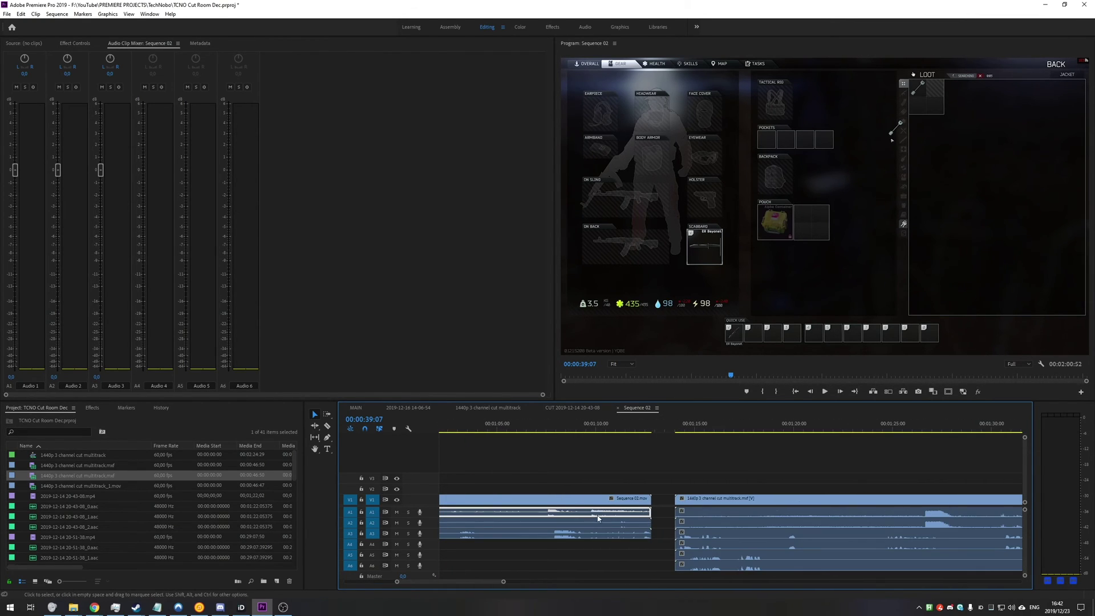
{"action": "left_click", "coordinate": [789, 518]}
{"action": "scroll", "coordinate": [789, 518], "scroll_direction": "down", "scroll_amount": 2}
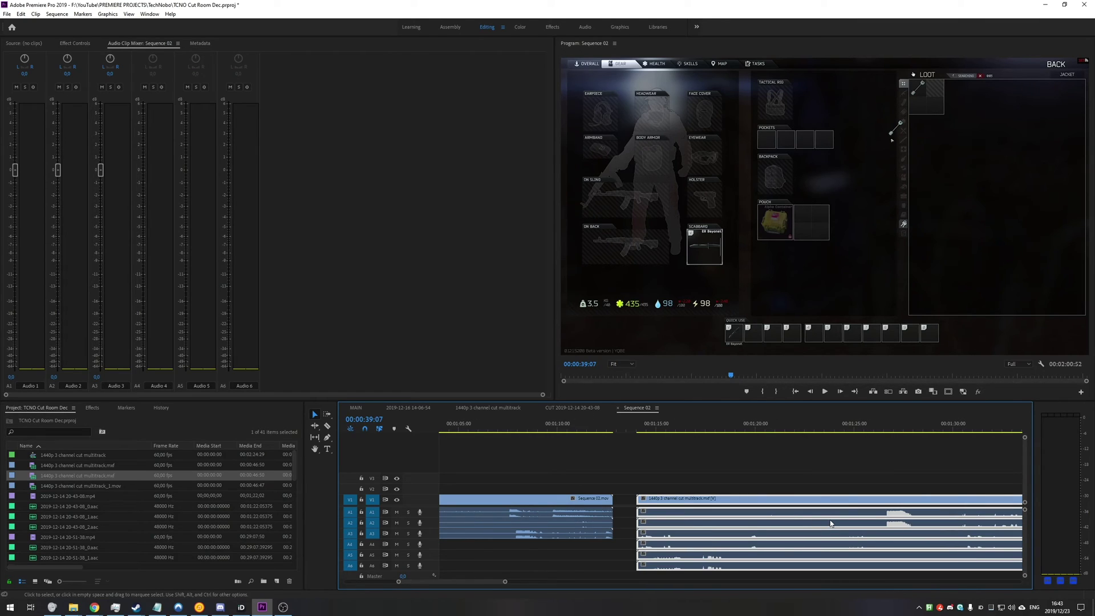
{"action": "key", "text": "ctrl+l"}
- Select each of the multitrack clip's audio tracks, A1 through A6, in turn
{"action": "left_click", "coordinate": [836, 526]}
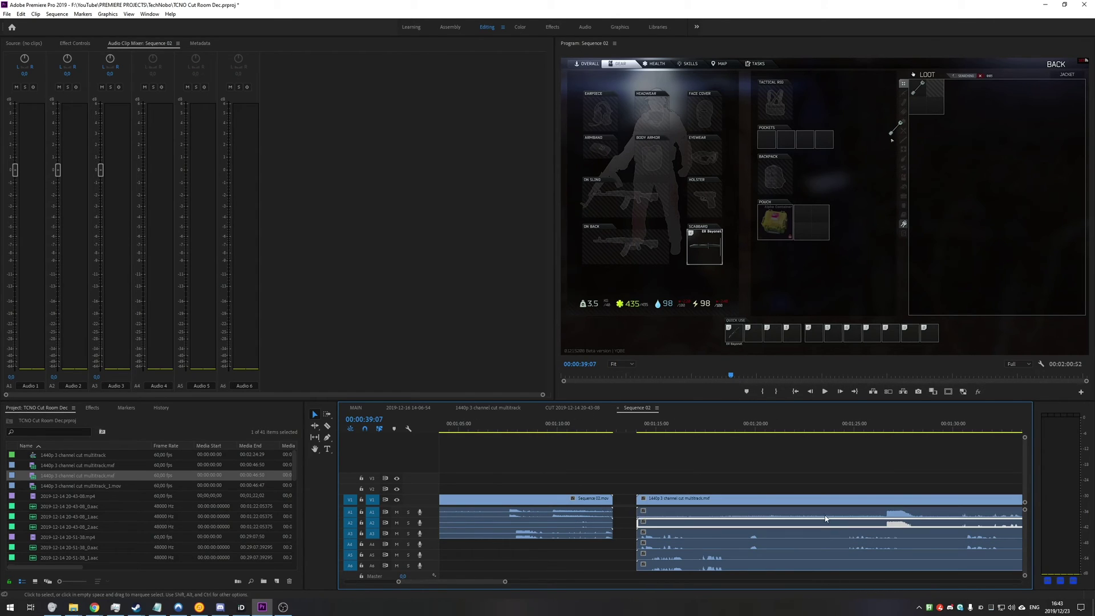
{"action": "scroll", "coordinate": [836, 527], "scroll_direction": "down", "scroll_amount": 2}
{"action": "left_click", "coordinate": [740, 524]}
{"action": "left_click", "coordinate": [738, 535]}
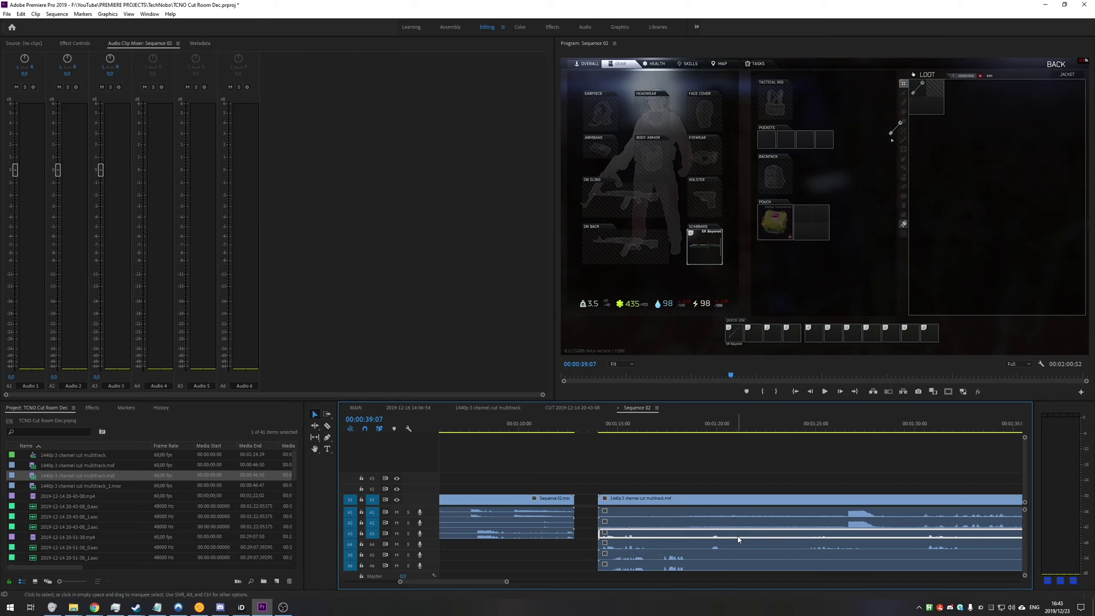
{"action": "left_click", "coordinate": [735, 544]}
{"action": "left_click", "coordinate": [724, 555]}
{"action": "left_click", "coordinate": [725, 562]}
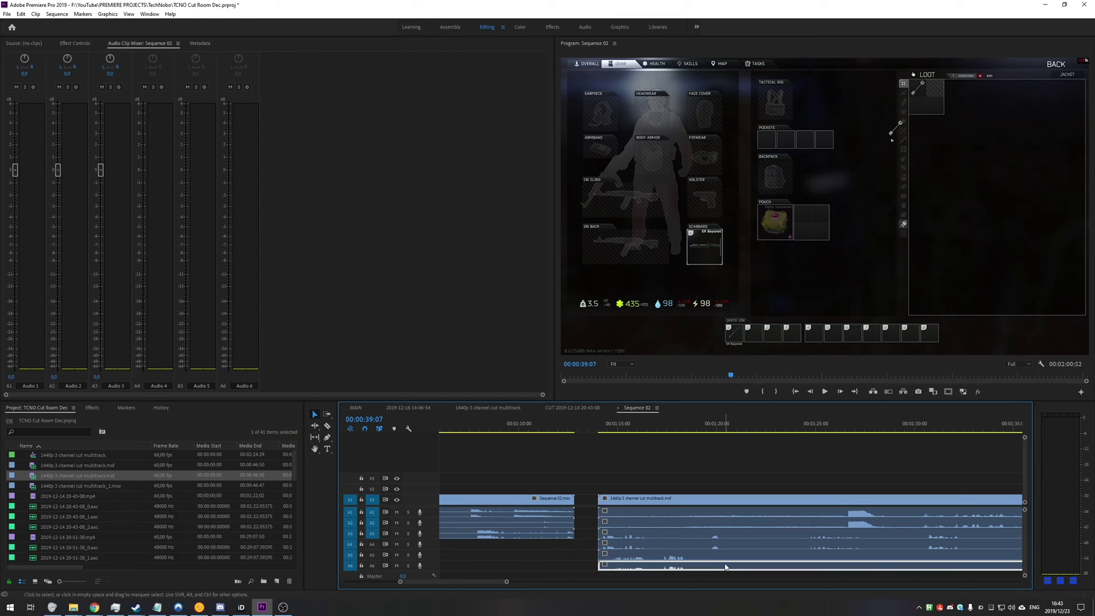
{"action": "scroll", "coordinate": [690, 480], "scroll_direction": "down", "scroll_amount": 5}
{"action": "key", "text": "minus"}
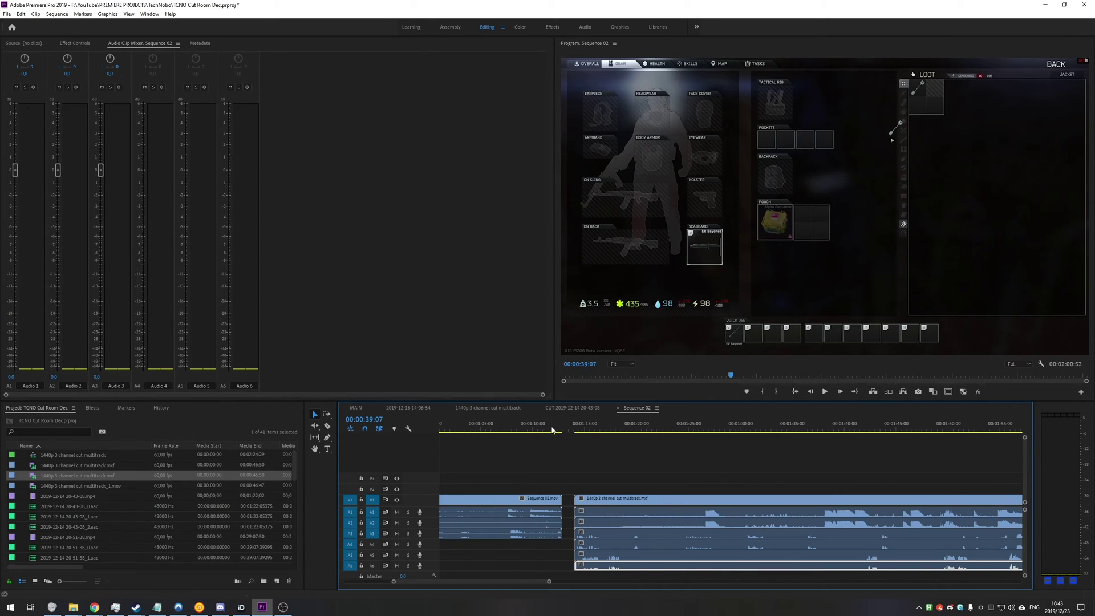
- Play the multitrack clip while watching the audio meters, then select the whole clip
{"action": "key", "text": "Down"}
{"action": "key", "text": "space"}
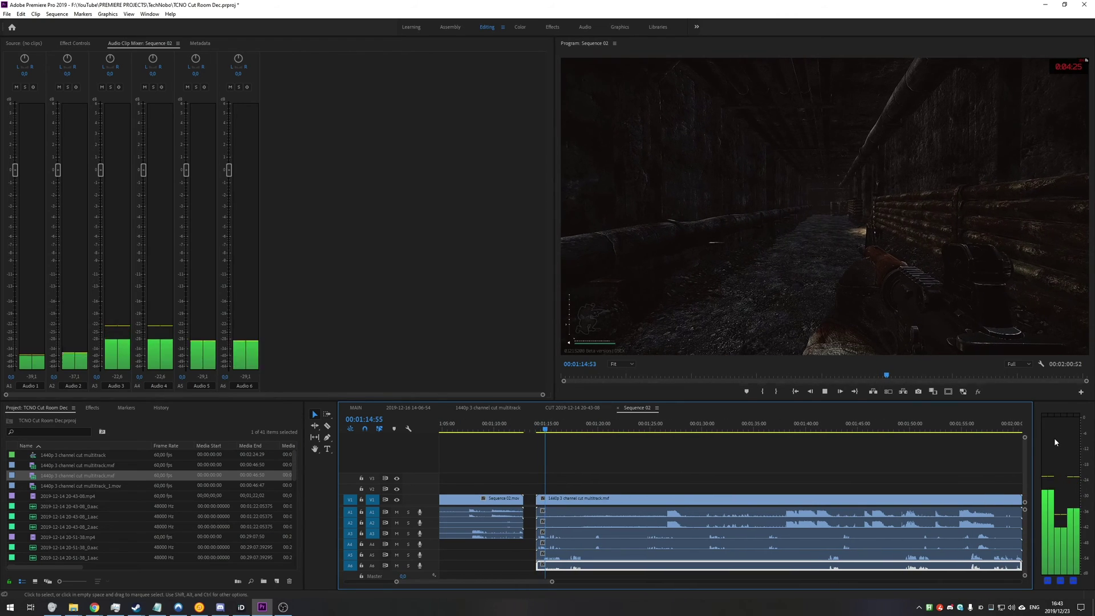
{"action": "key", "text": "space"}
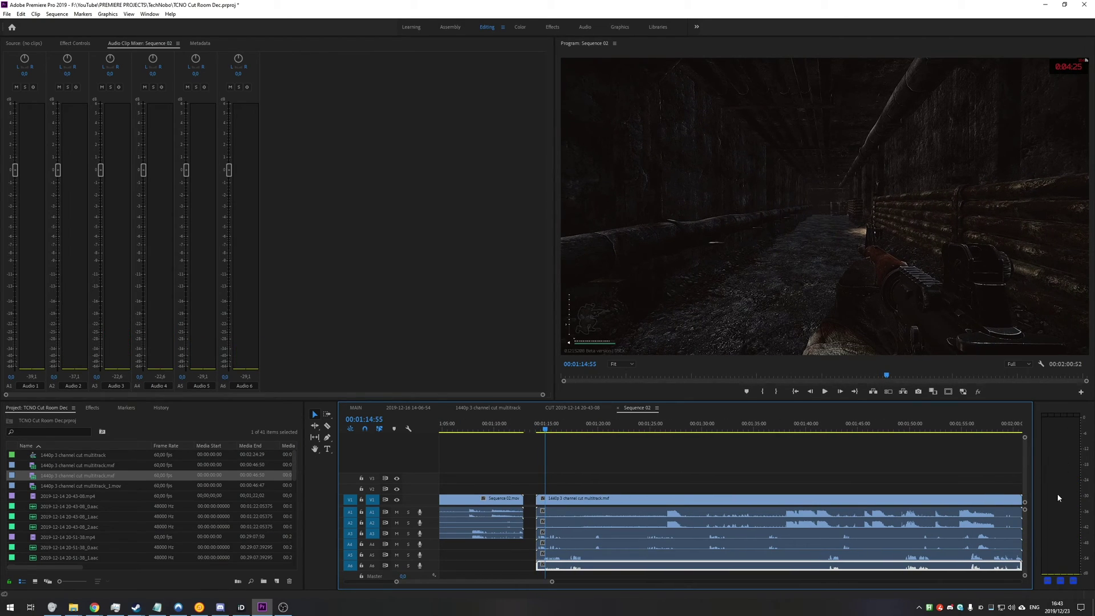
{"action": "left_click", "coordinate": [1073, 431]}
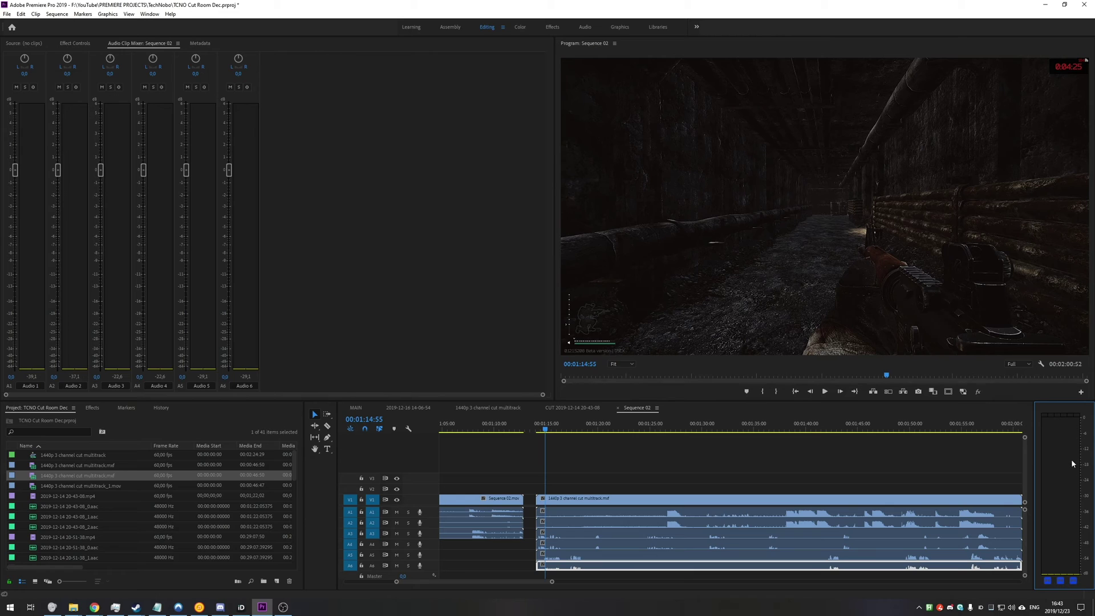
{"action": "left_click", "coordinate": [701, 459]}
{"action": "key", "text": "space"}
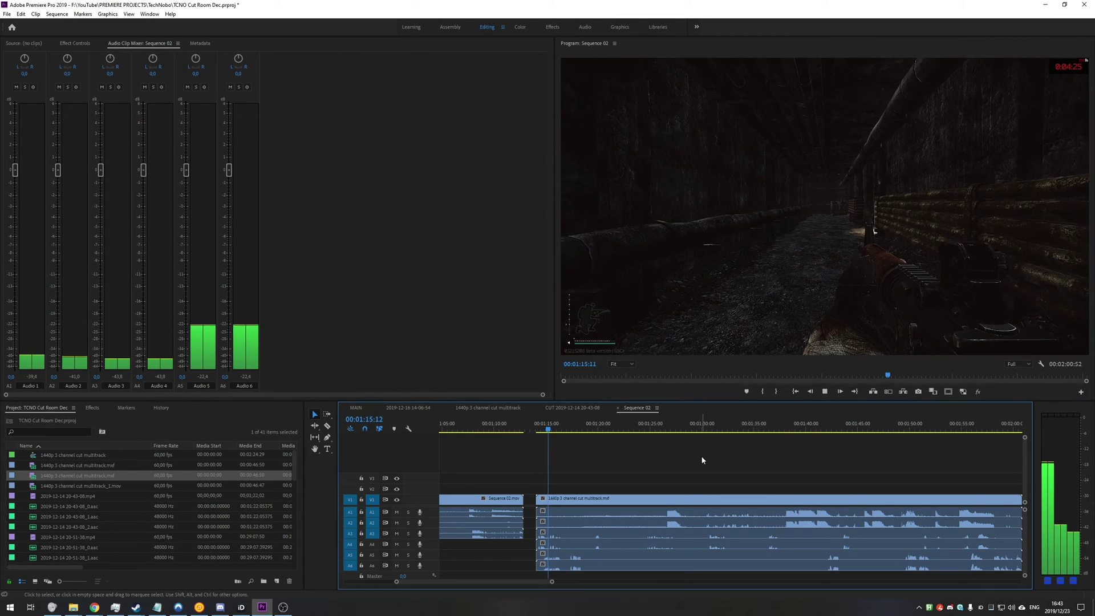
{"action": "scroll", "coordinate": [620, 482], "scroll_direction": "up", "scroll_amount": 3}
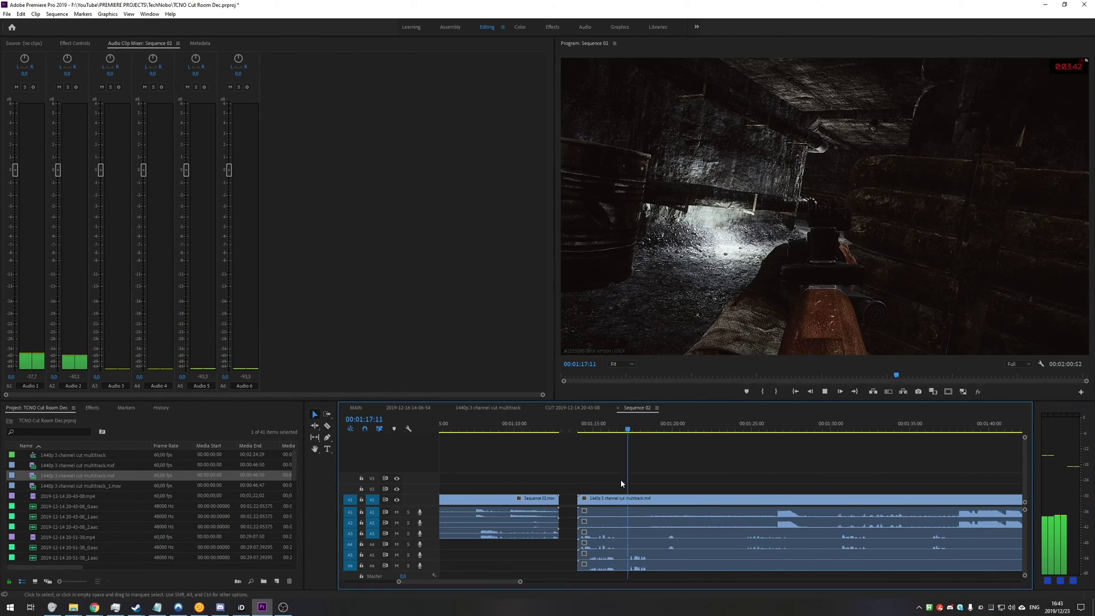
{"action": "key", "text": "space"}
{"action": "scroll", "coordinate": [619, 476], "scroll_direction": "down", "scroll_amount": 3}
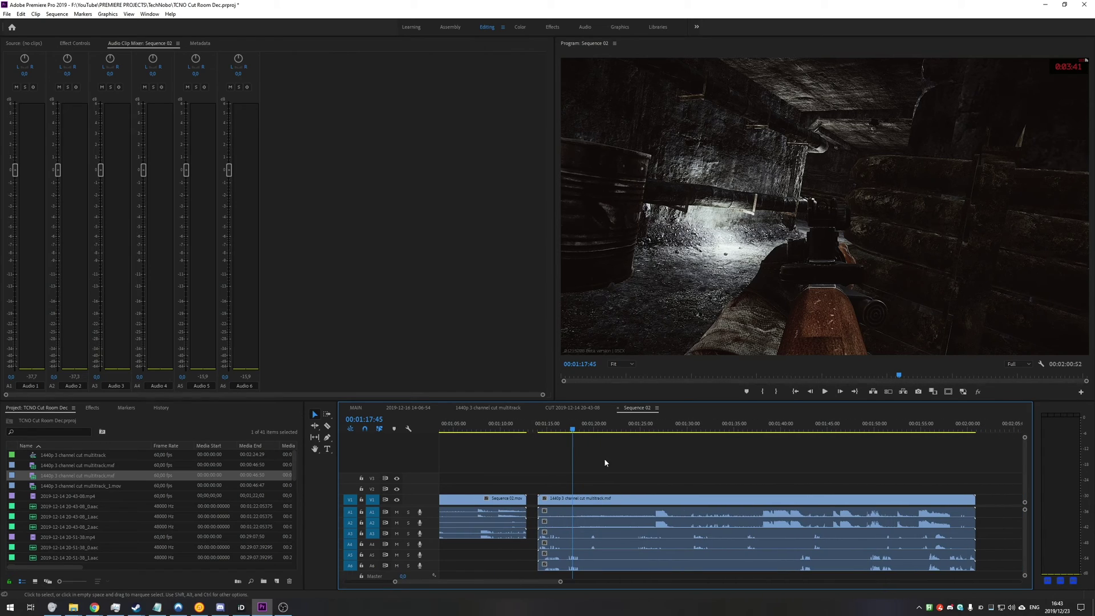
{"action": "left_click_drag", "start_coordinate": [642, 460], "coordinate": [645, 528]}
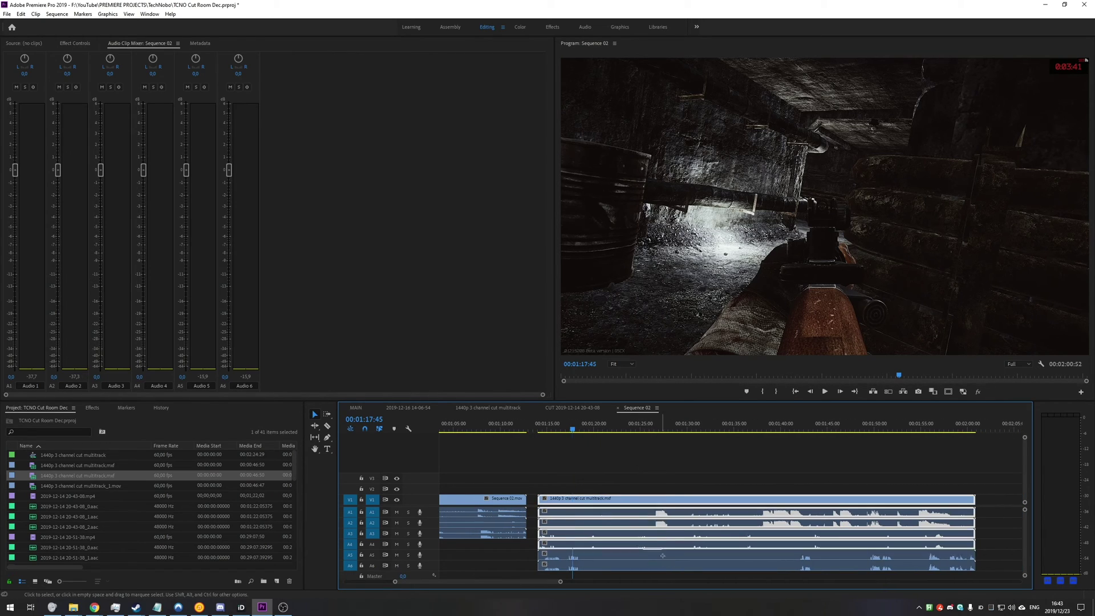
- Delete the multitrack clip from the sequence and open its Modify > Audio Channels settings
{"action": "key", "text": "Delete"}
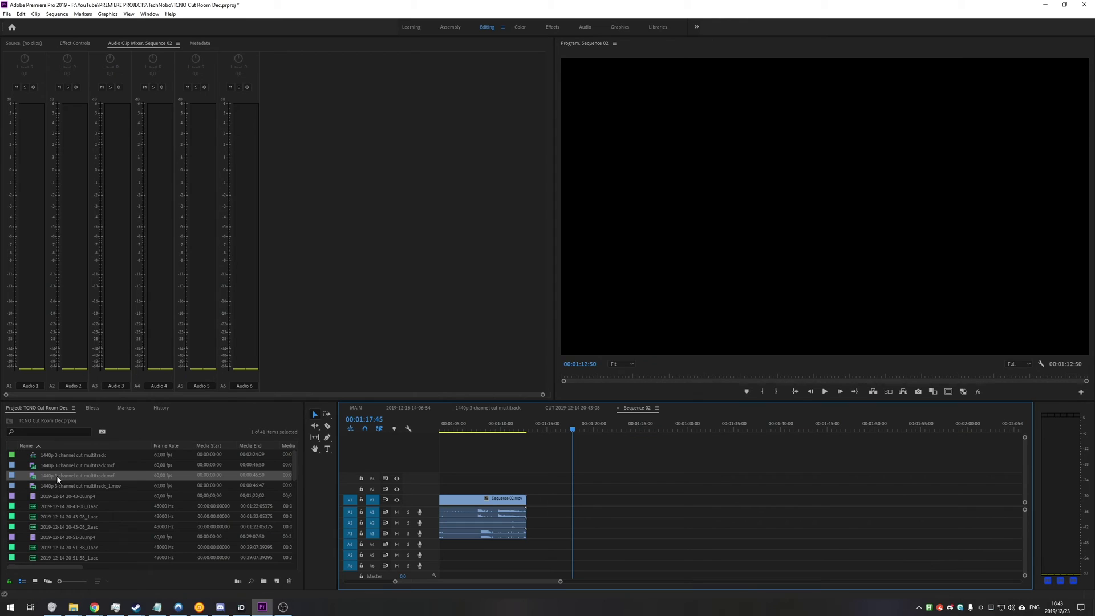
{"action": "right_click", "coordinate": [57, 479]}
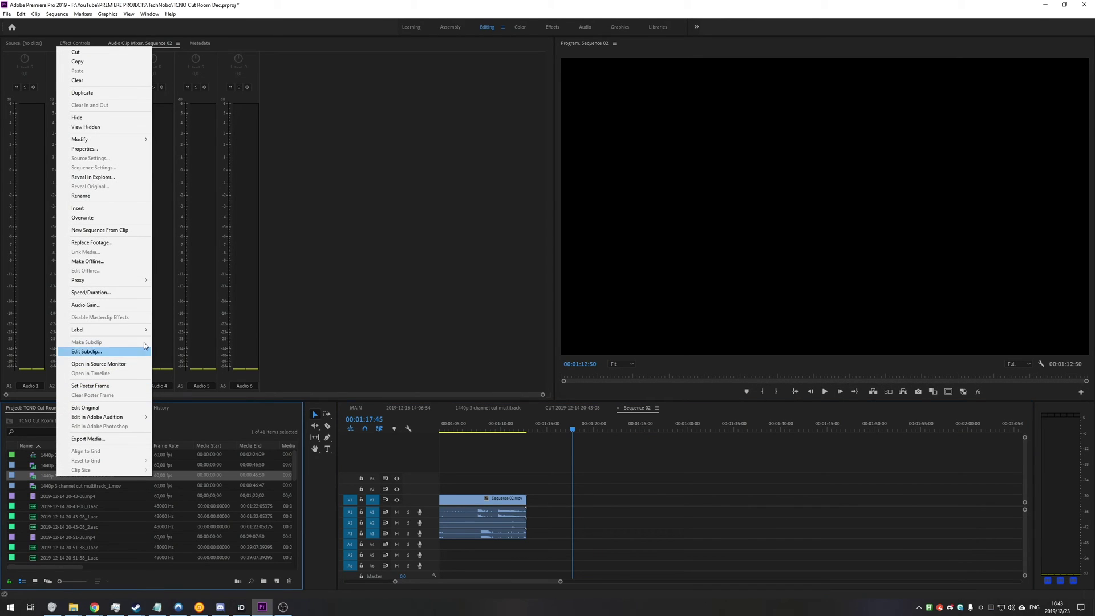
{"action": "mouse_move", "coordinate": [147, 140]}
{"action": "left_click", "coordinate": [184, 140]}
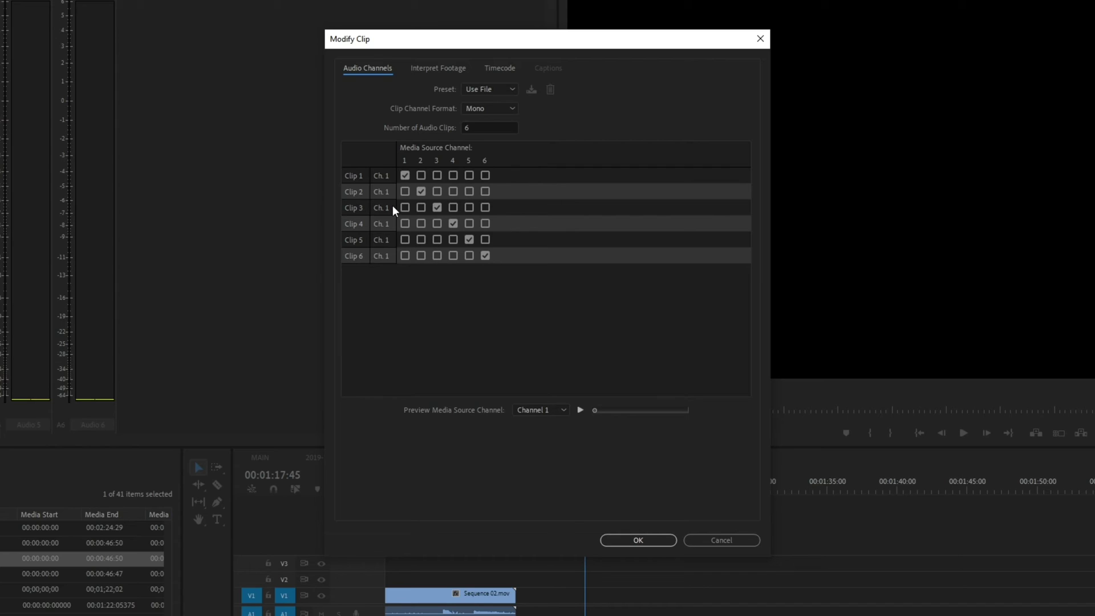
{"action": "left_click", "coordinate": [358, 188]}
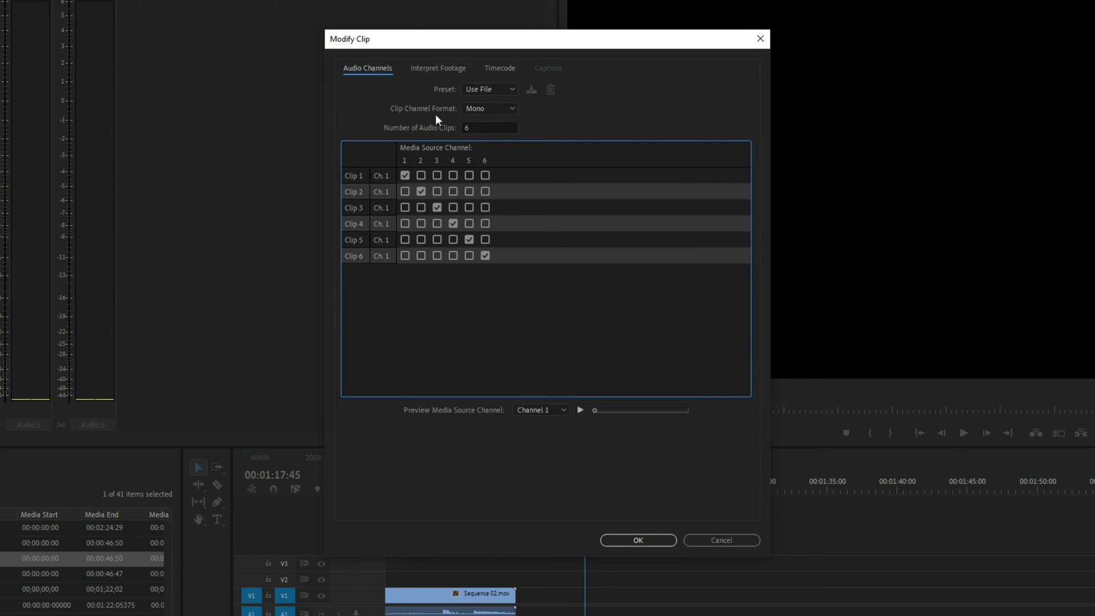
- Set the .mxf clip's channel format to Stereo with 3 audio clips and apply it
{"action": "left_click", "coordinate": [495, 108]}
{"action": "left_click", "coordinate": [497, 137]}
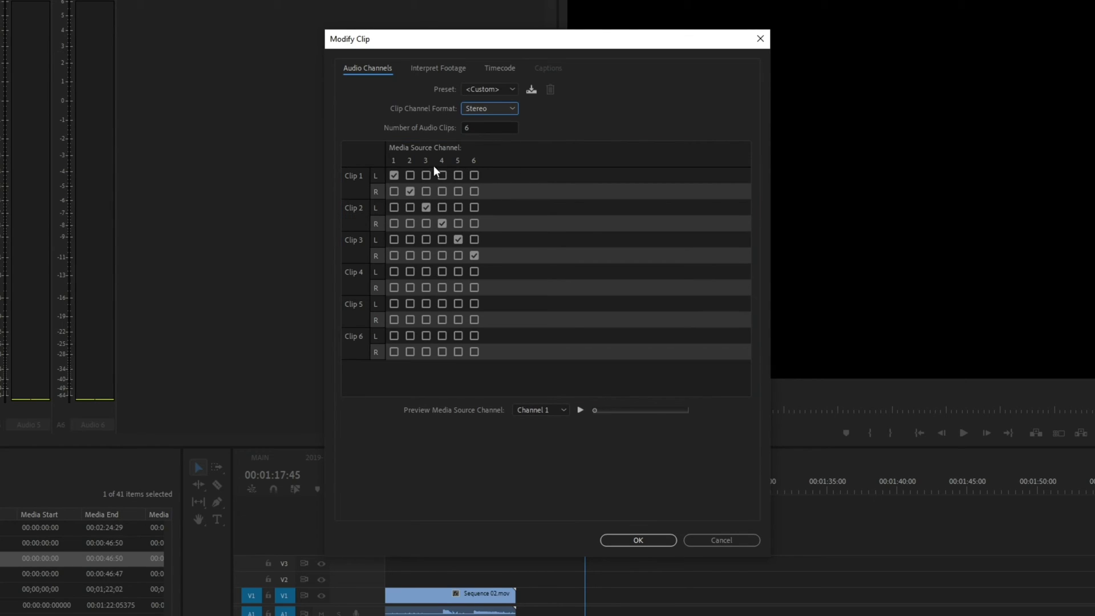
{"action": "left_click", "coordinate": [355, 179]}
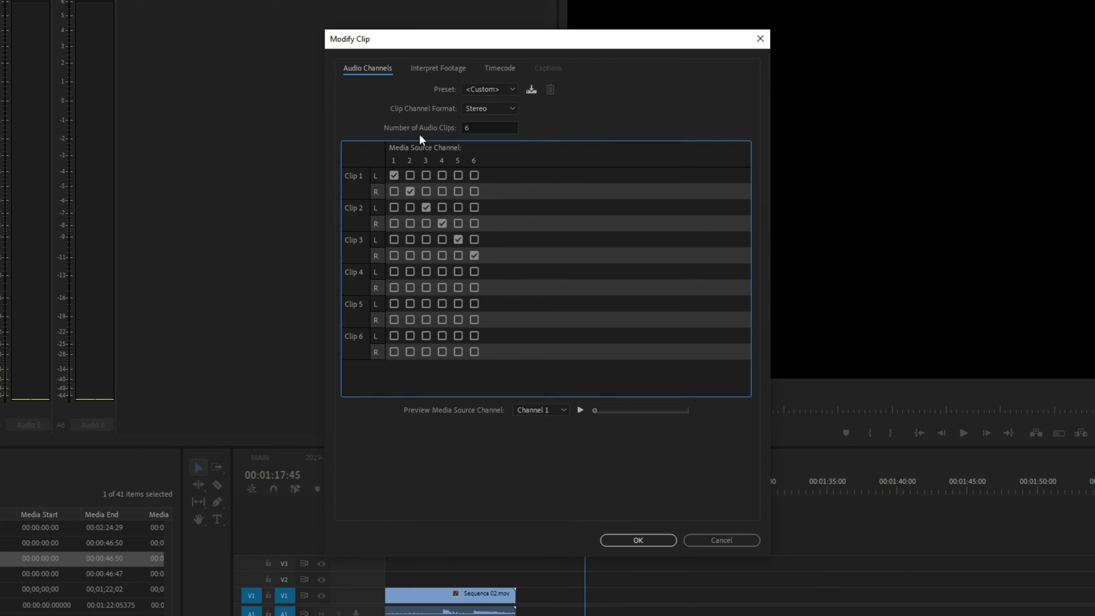
{"action": "key", "text": "shift+Tab"}
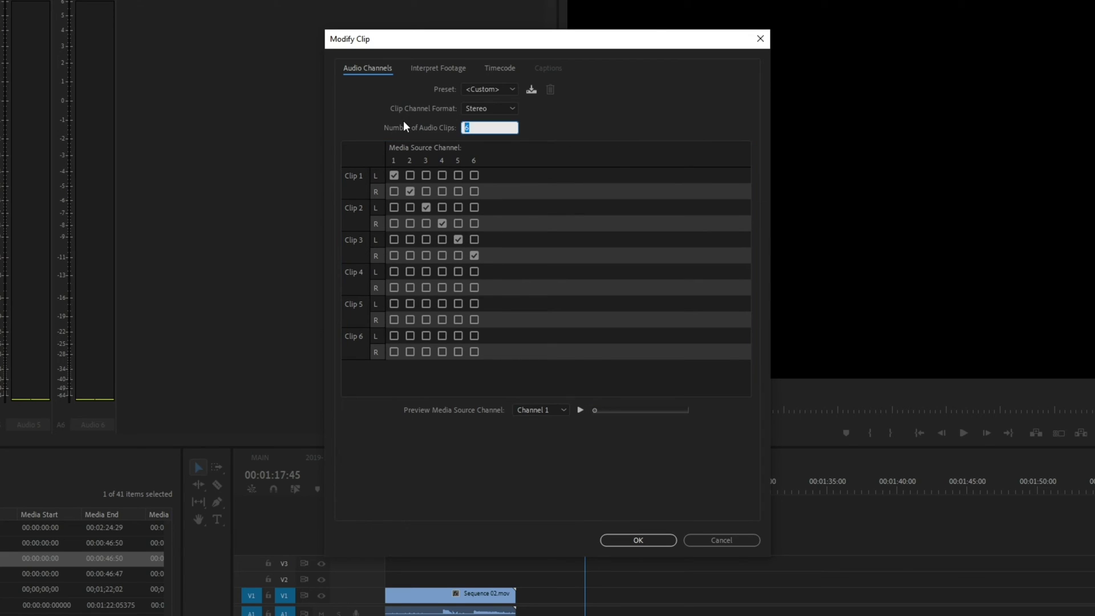
{"action": "type", "text": "3"}
{"action": "key", "text": "Tab"}
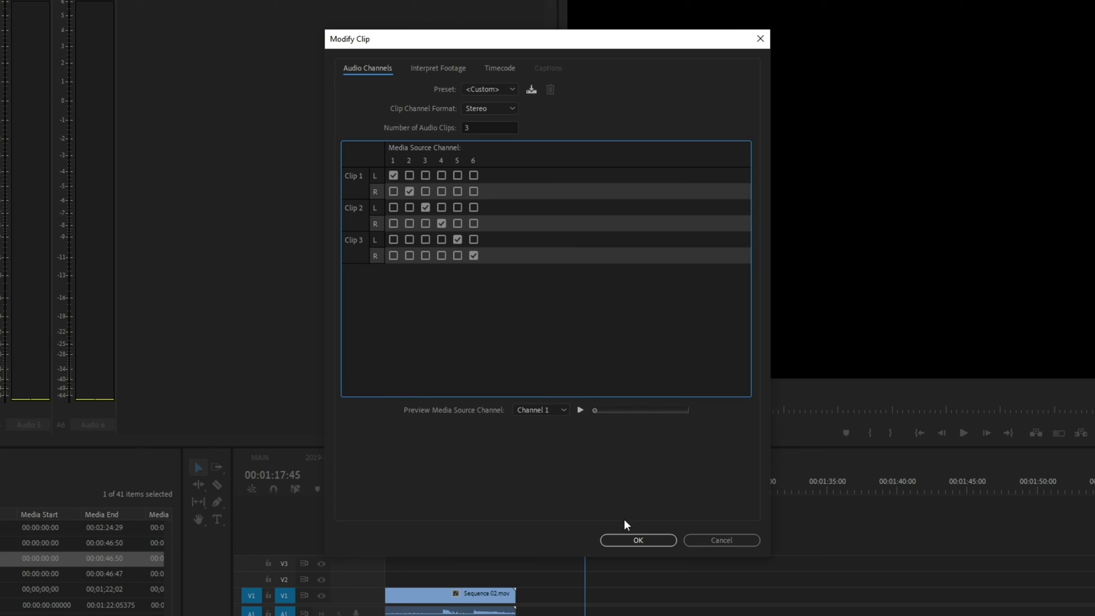
{"action": "left_click", "coordinate": [634, 539]}
- Place the remapped .mxf clip at the Sequence 02 playhead and play it back
{"action": "left_click_drag", "start_coordinate": [72, 478], "coordinate": [576, 501]}
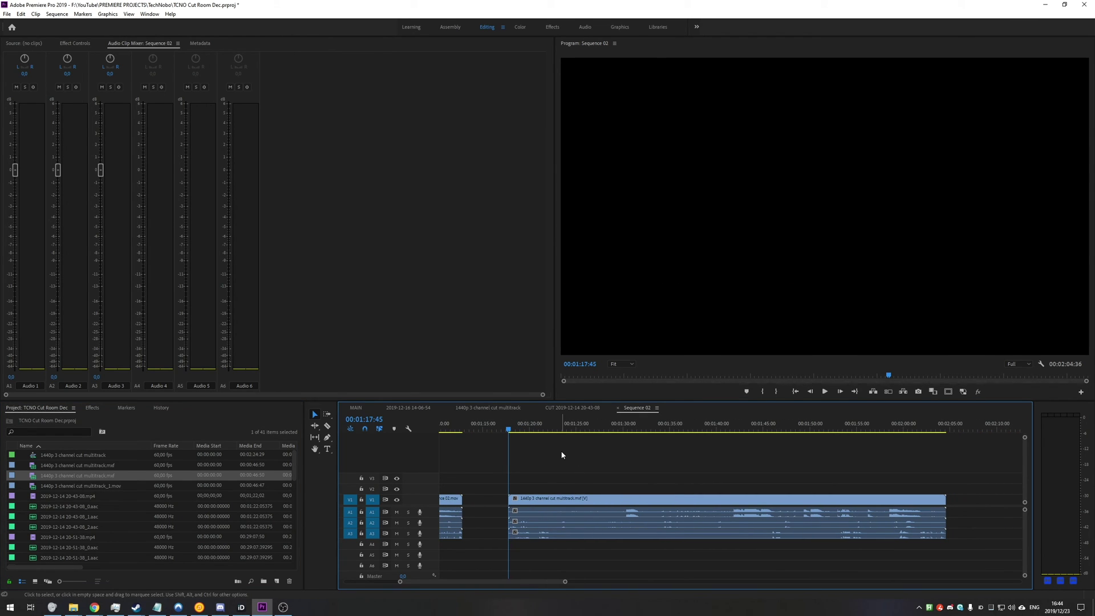
{"action": "key", "text": "space"}
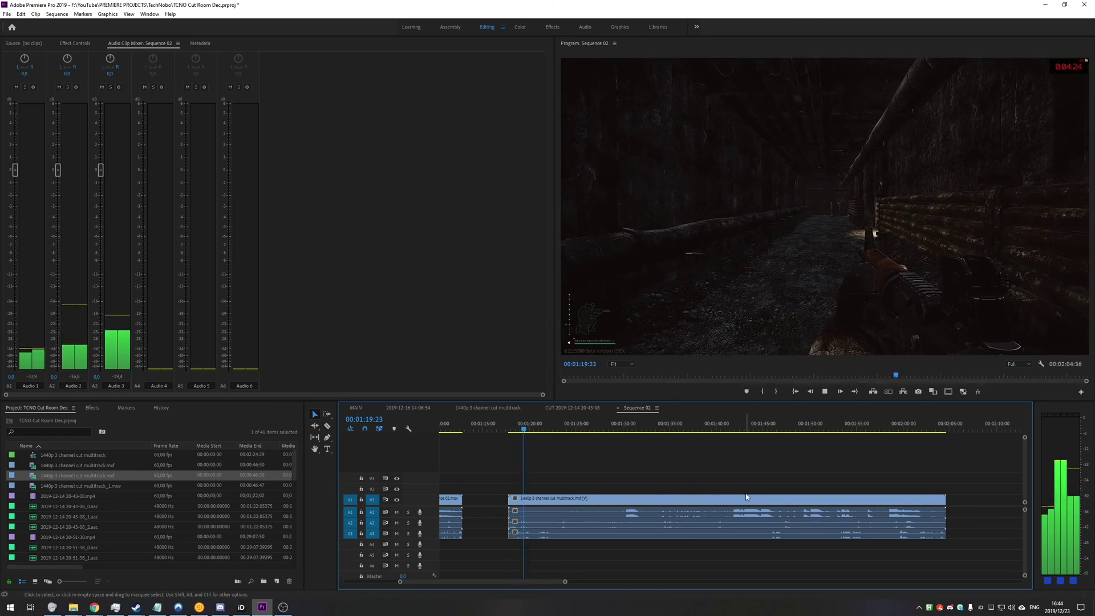
{"action": "scroll", "coordinate": [746, 497], "scroll_direction": "down", "scroll_amount": 2}
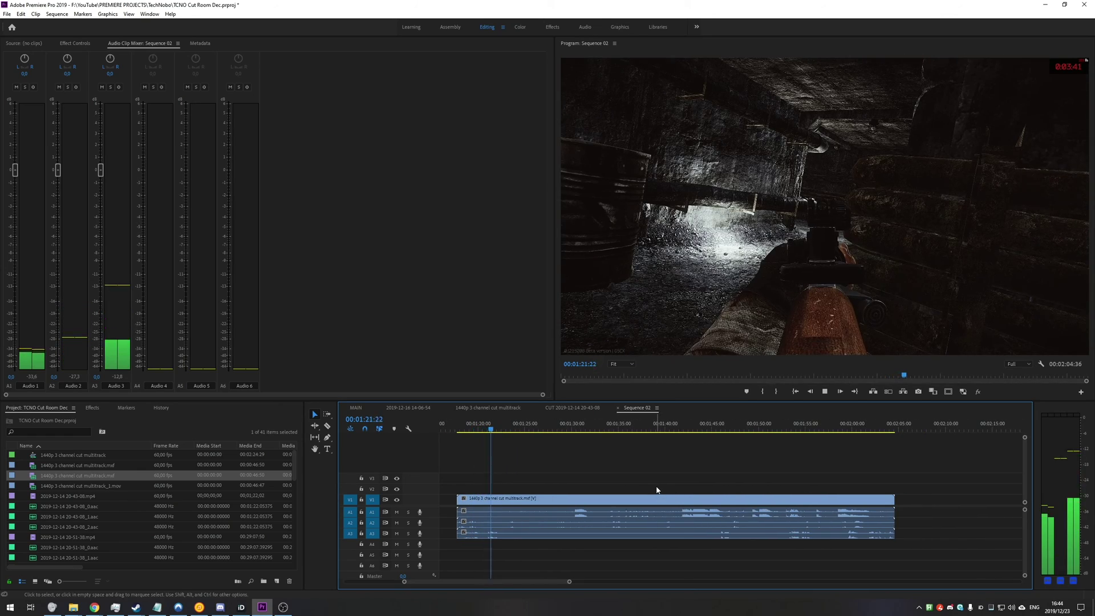
{"action": "key", "text": "space"}
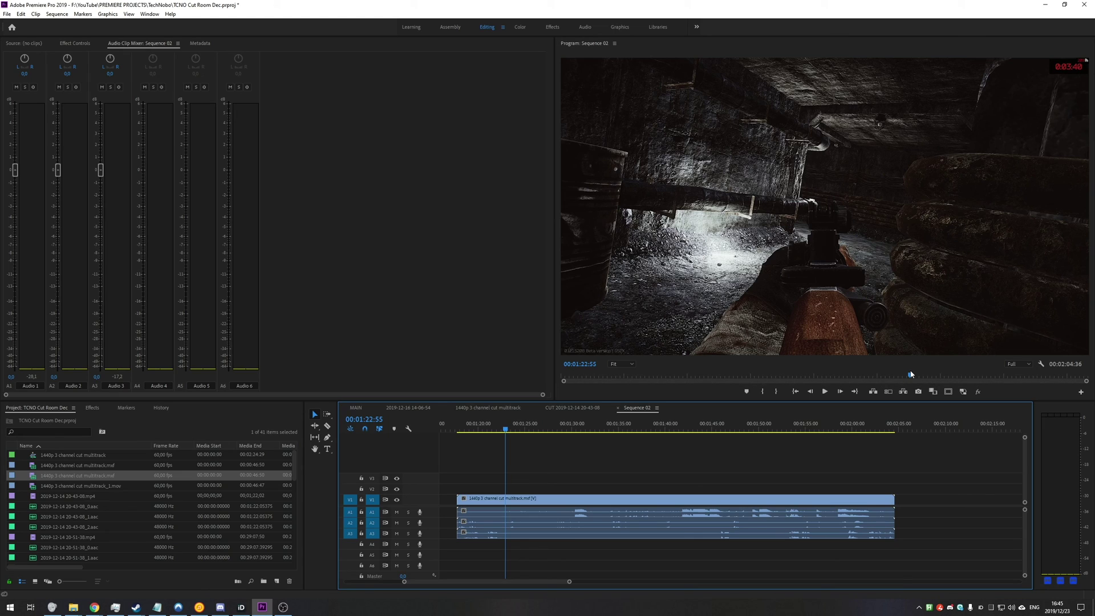
{"action": "left_click", "coordinate": [1066, 583]}
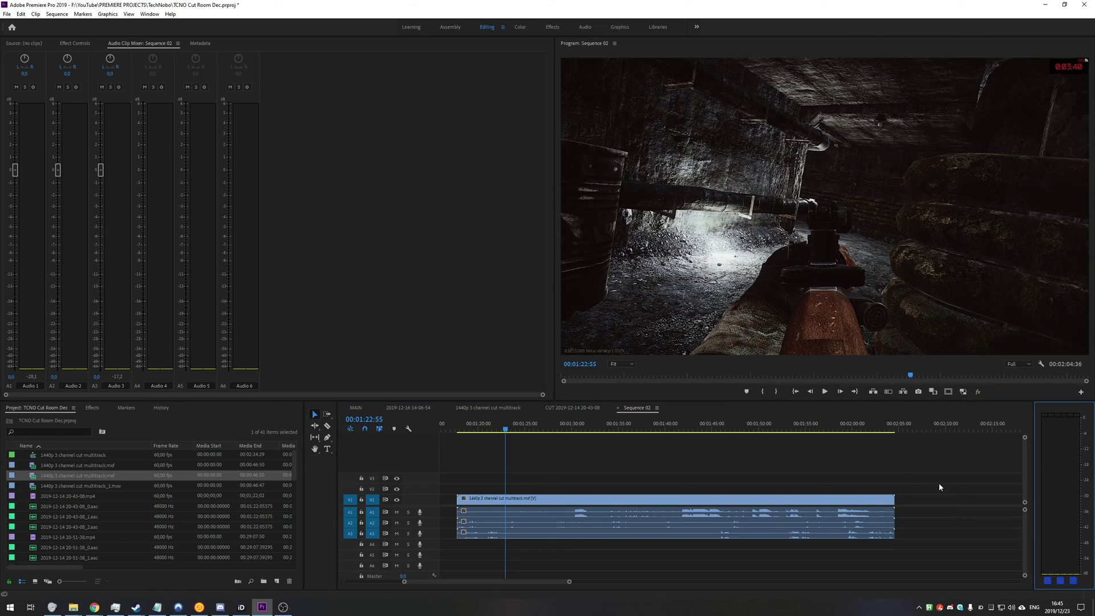
{"action": "left_click", "coordinate": [831, 540]}
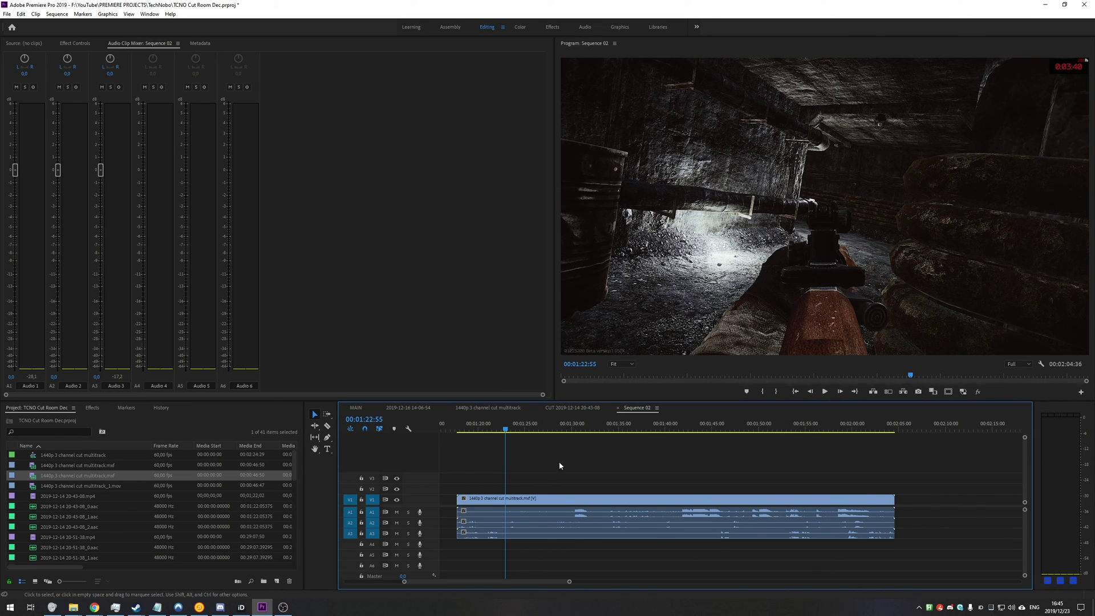